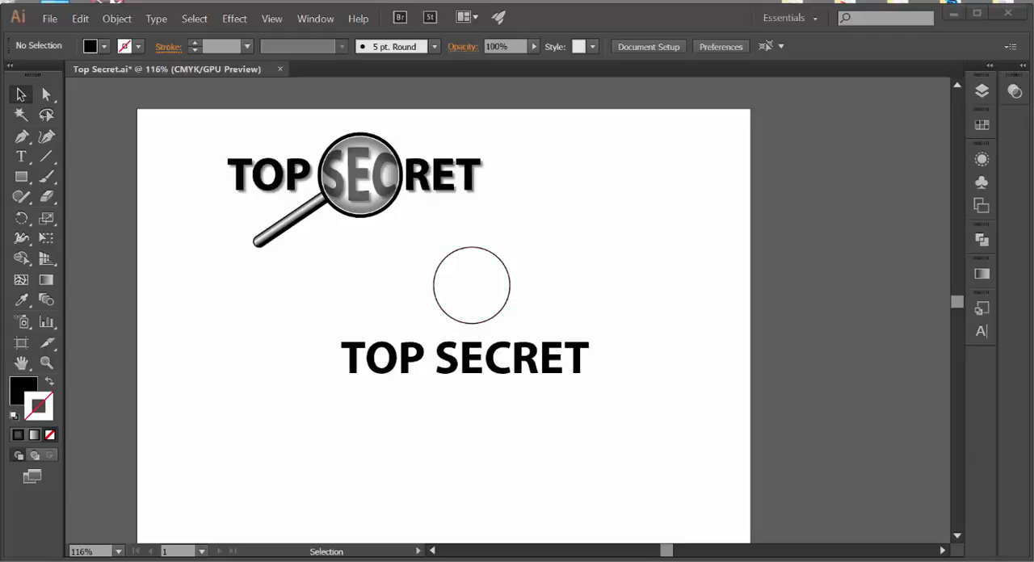
Step: Draw a practice circle left of the lower TOP SECRET text with a black outline and no fill, and delete it
drag(21, 177, 62, 218)
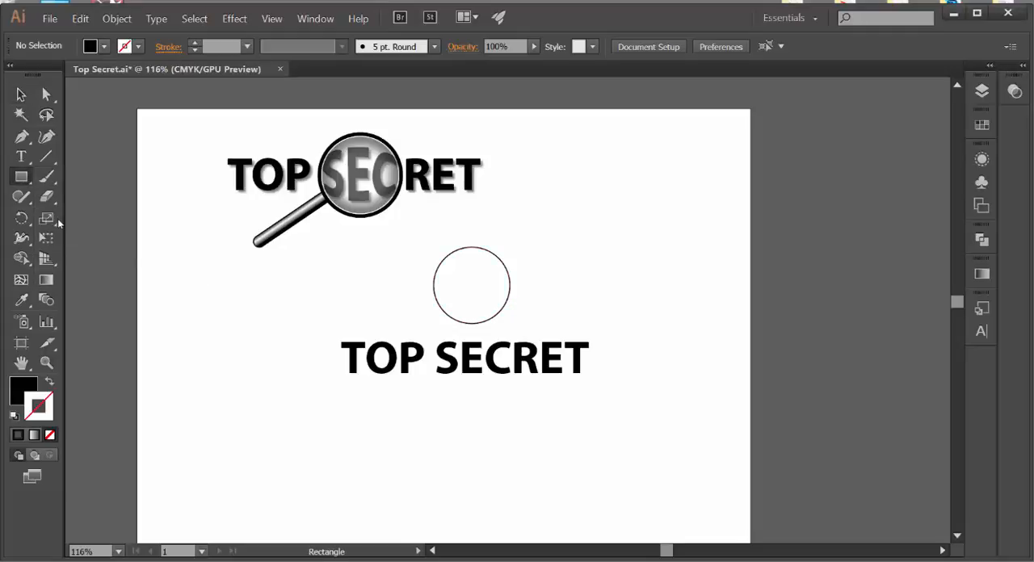
mouse_move(215, 298)
mouse_down()
mouse_move(247, 347)
mouse_move(293, 376)
mouse_up()
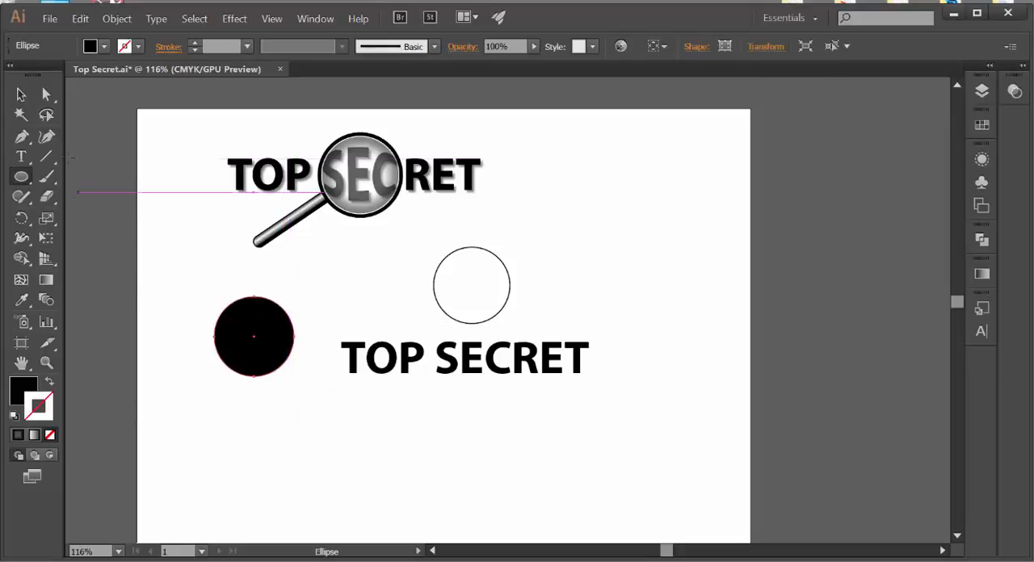
click(47, 384)
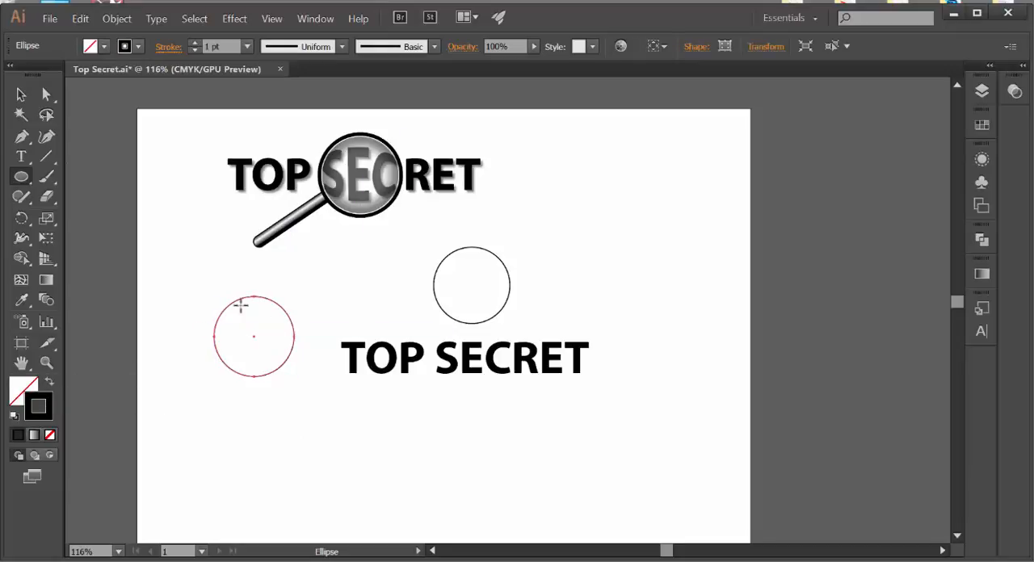
click(22, 96)
key(Delete)
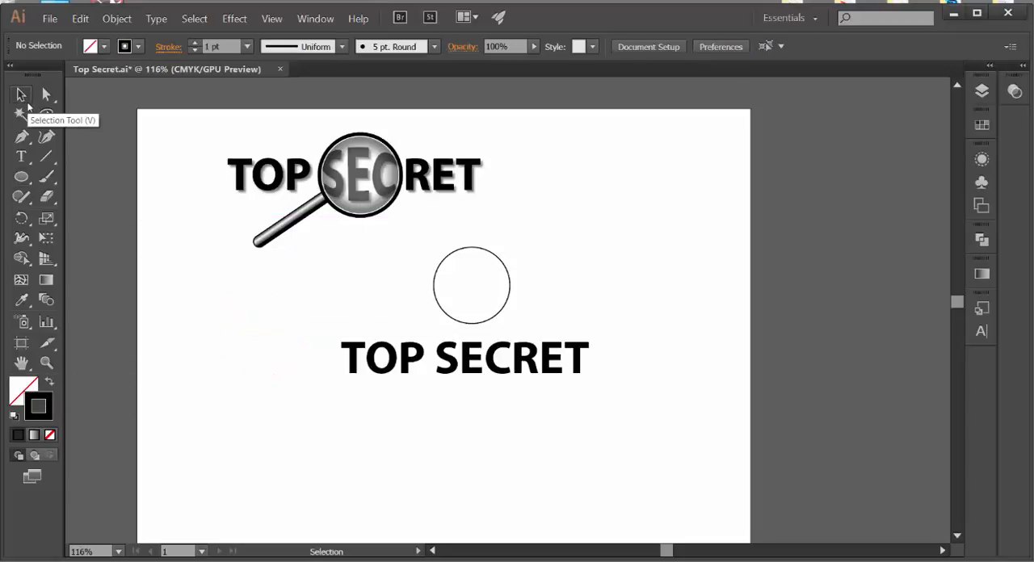
Step: Switch the lower TOP SECRET text to left alignment and back to centre alignment
click(380, 376)
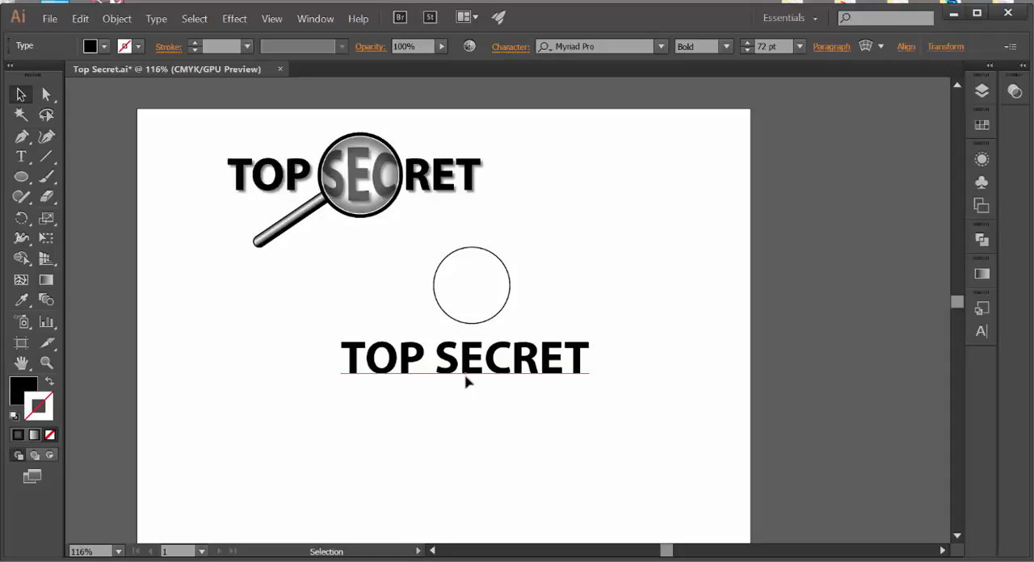
click(822, 47)
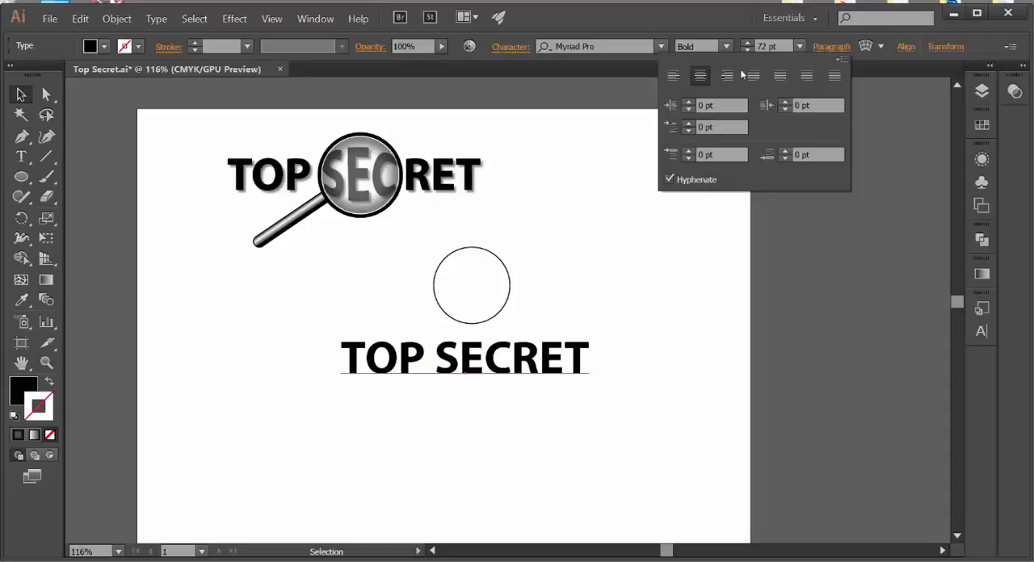
click(701, 77)
click(673, 77)
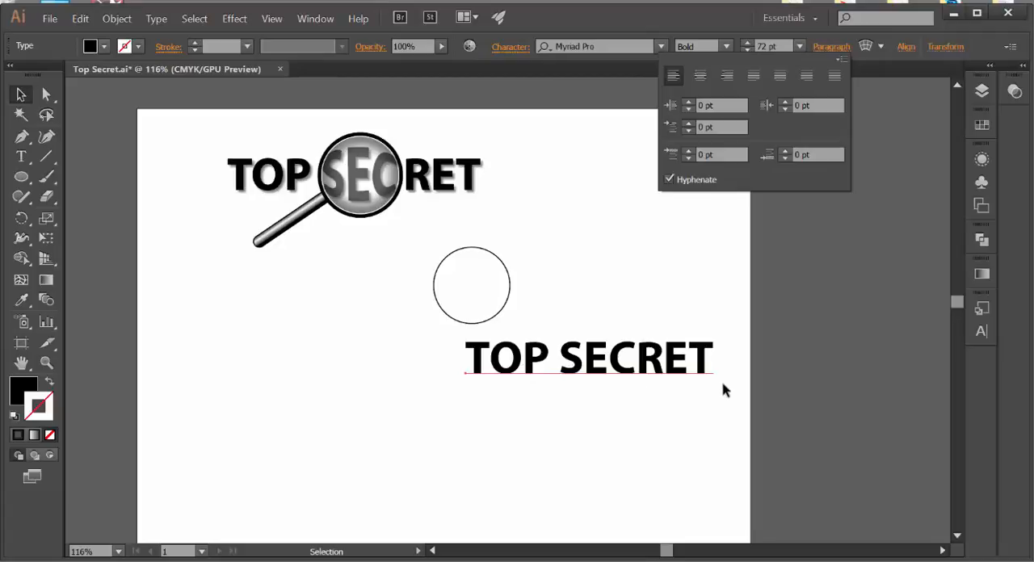
click(700, 75)
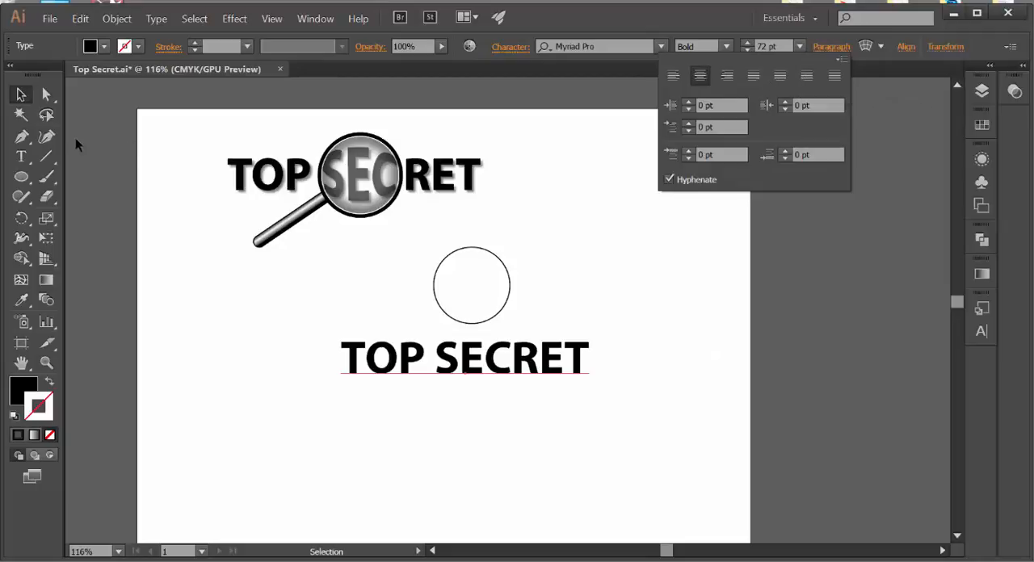
click(20, 94)
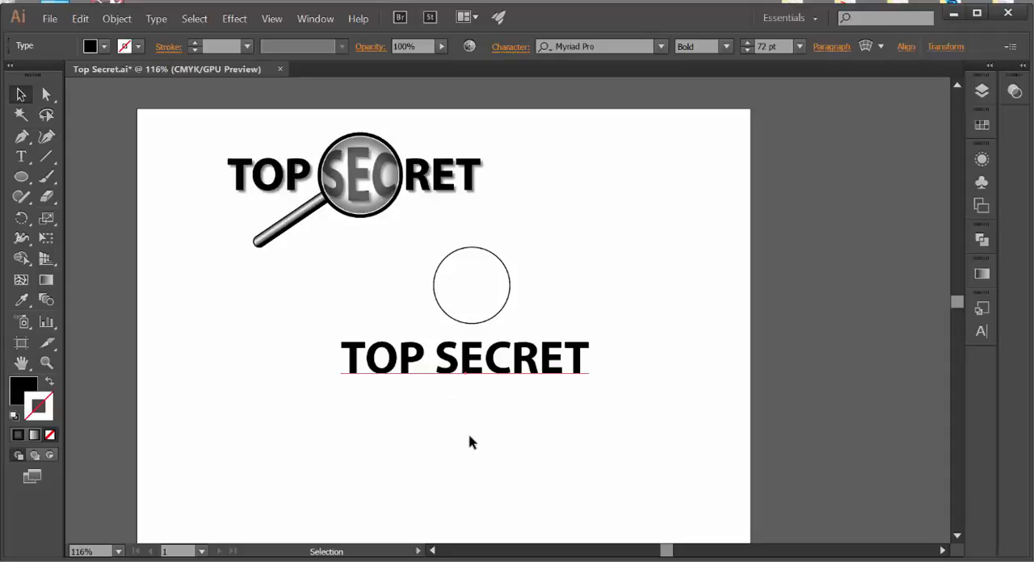
Step: Convert the lower TOP SECRET text to outlines
click(163, 23)
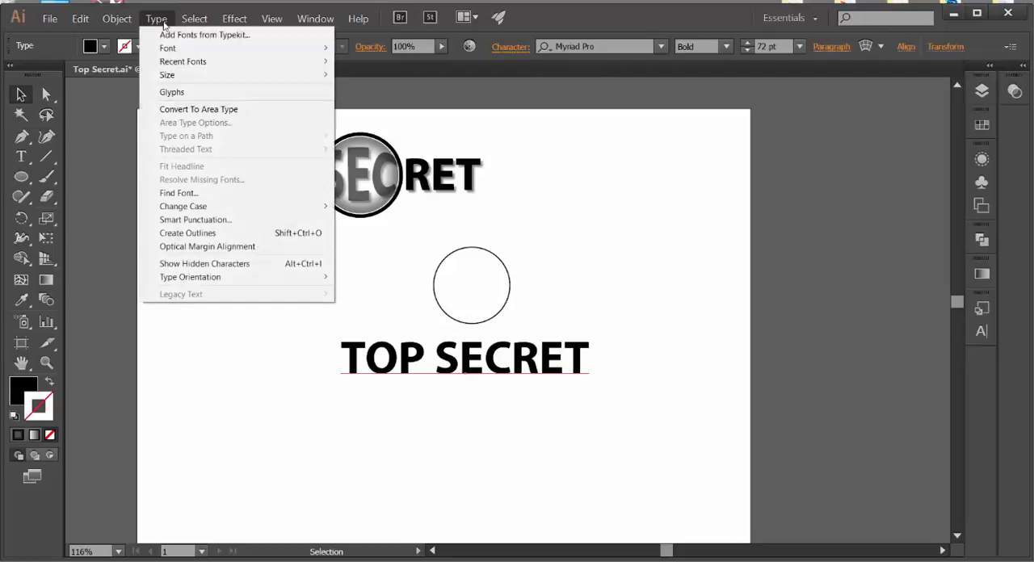
click(185, 234)
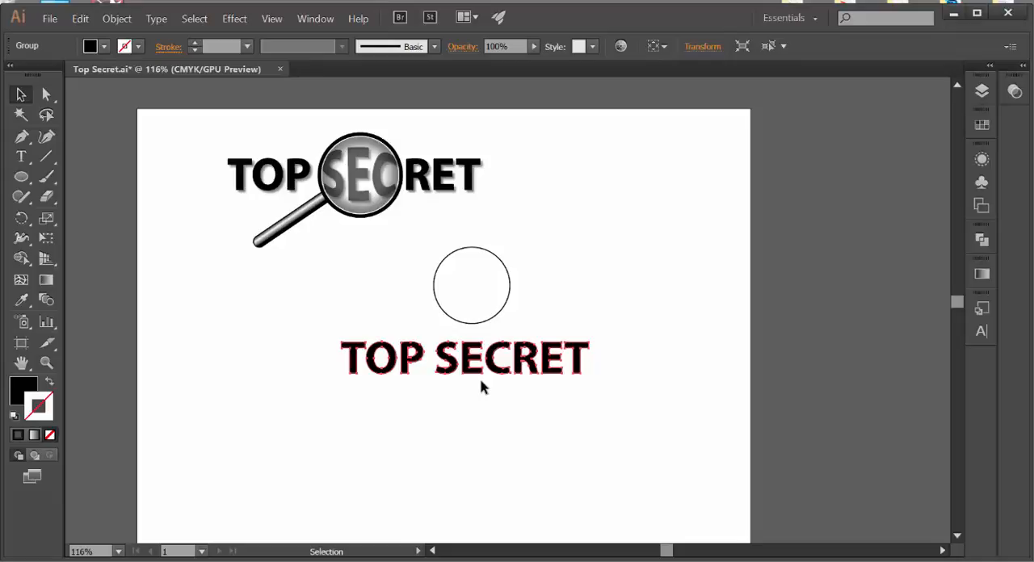
click(416, 378)
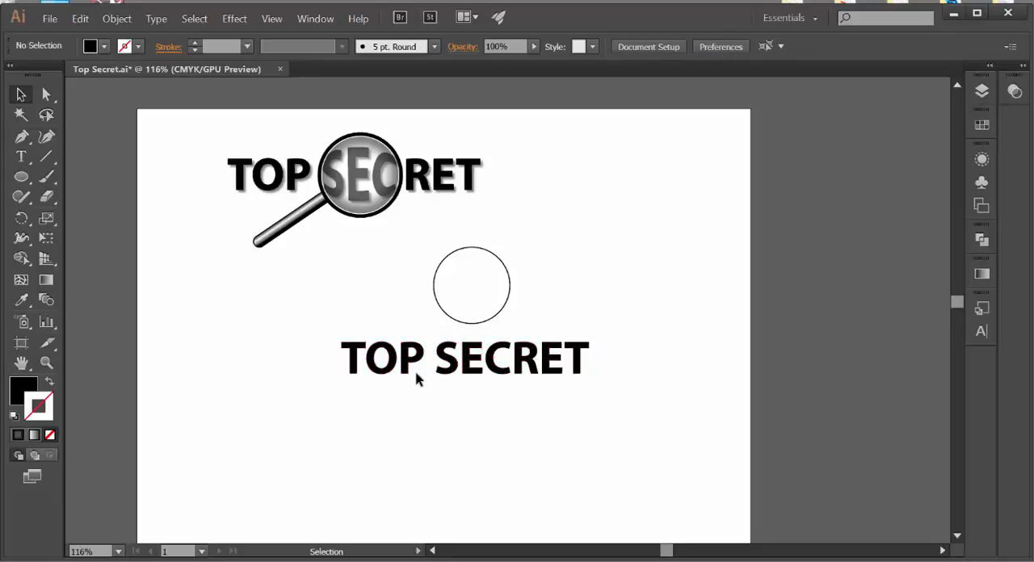
Step: Ungroup the outlined TOP SECRET lettering into separate letters
click(439, 375)
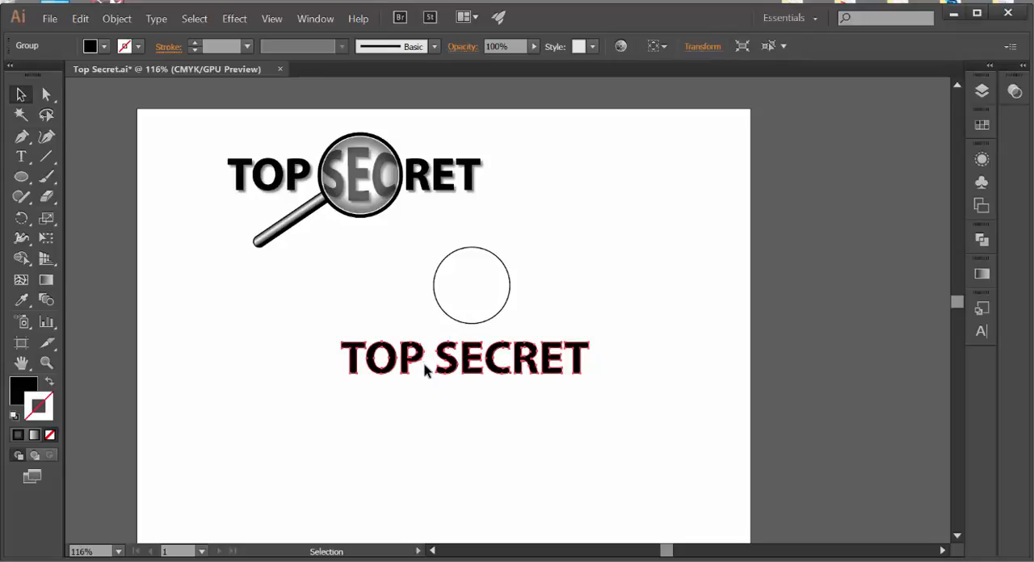
click(422, 376)
click(448, 374)
click(391, 377)
click(409, 382)
click(117, 19)
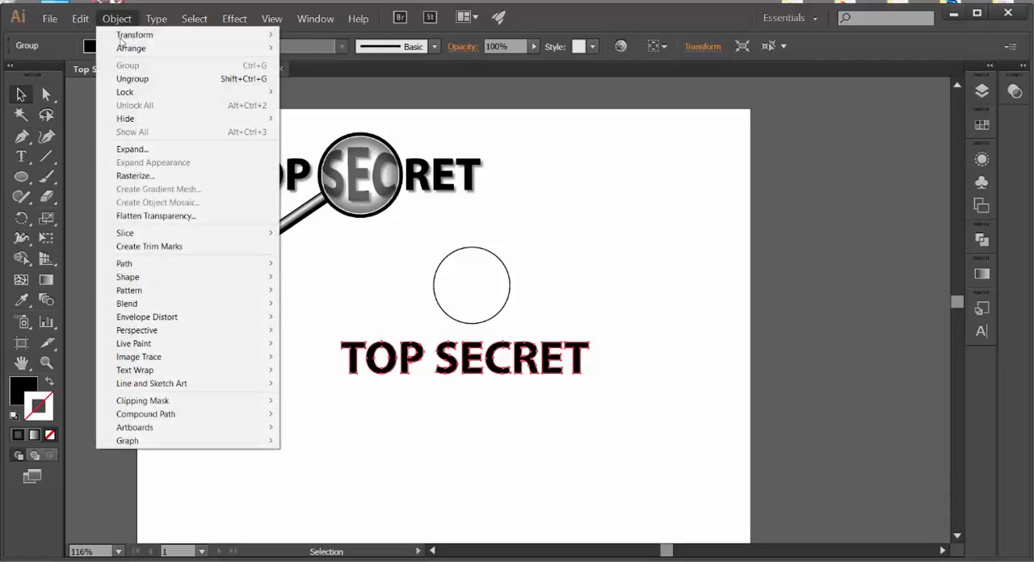
click(130, 79)
click(261, 314)
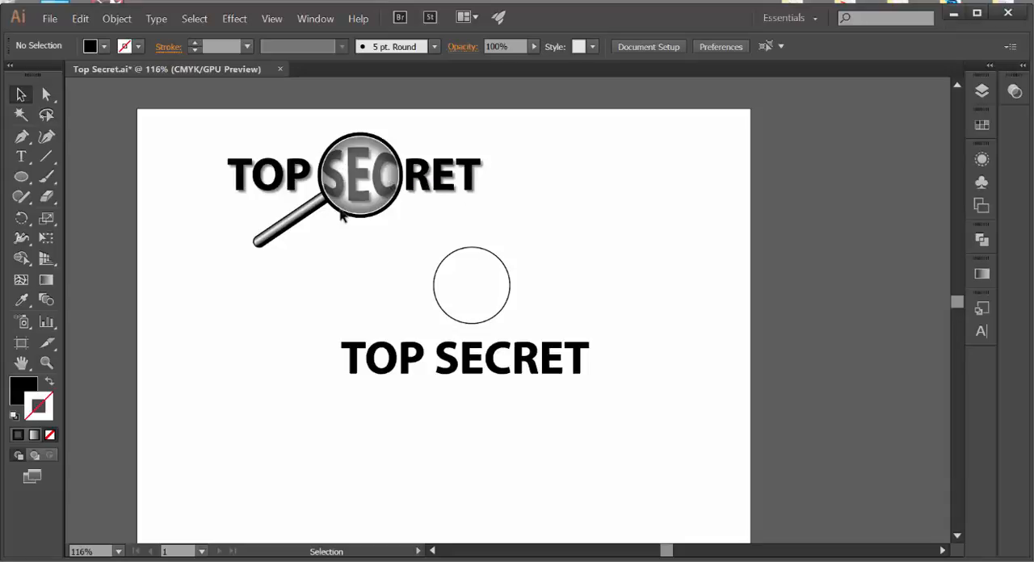
Step: Group the letters T, O and P of the outlined text
drag(322, 332, 412, 378)
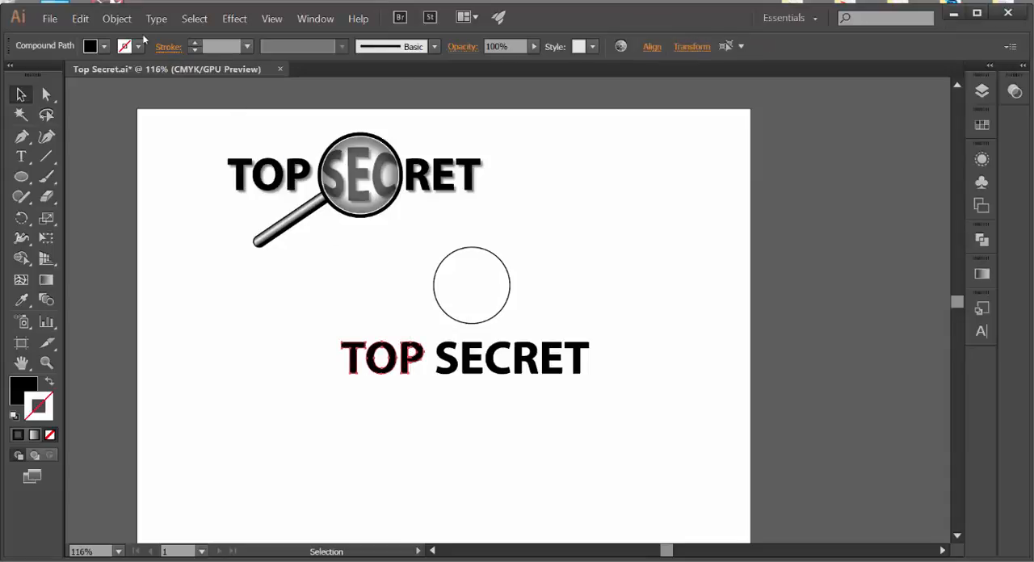
click(116, 17)
click(129, 67)
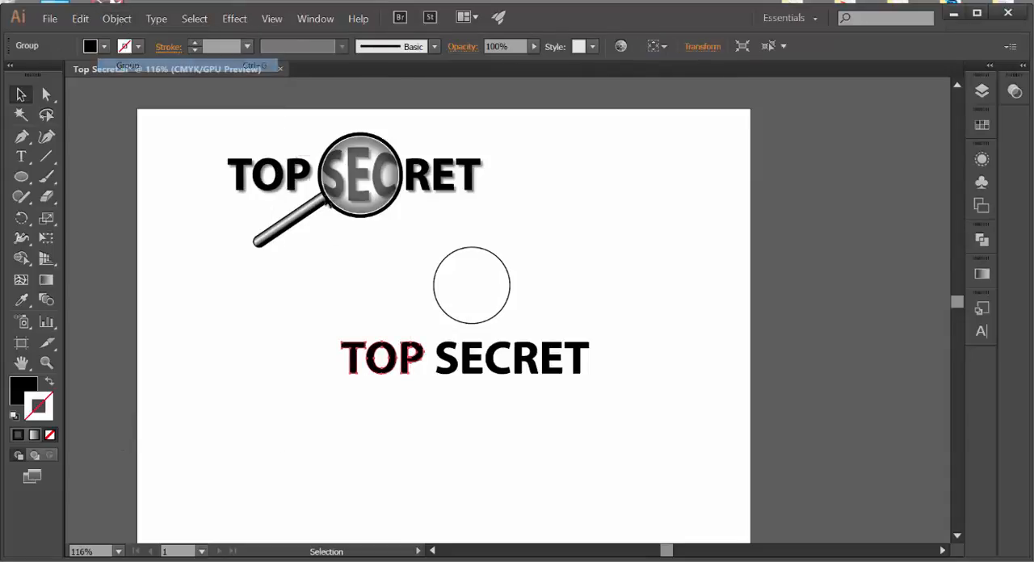
click(377, 387)
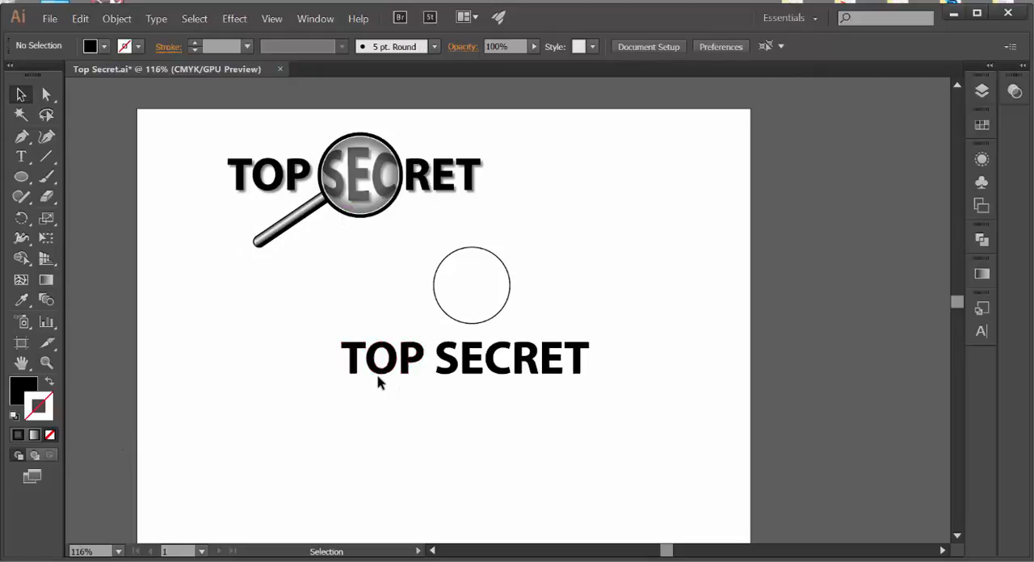
click(377, 380)
Step: Group the letters S, E and C of the outlined text
click(416, 396)
click(494, 371)
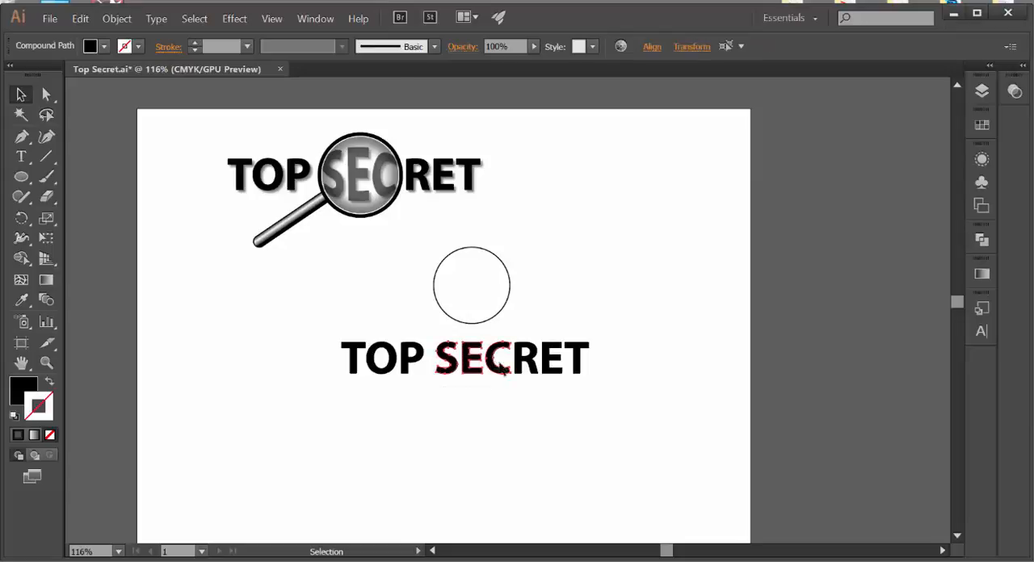
click(117, 19)
click(127, 66)
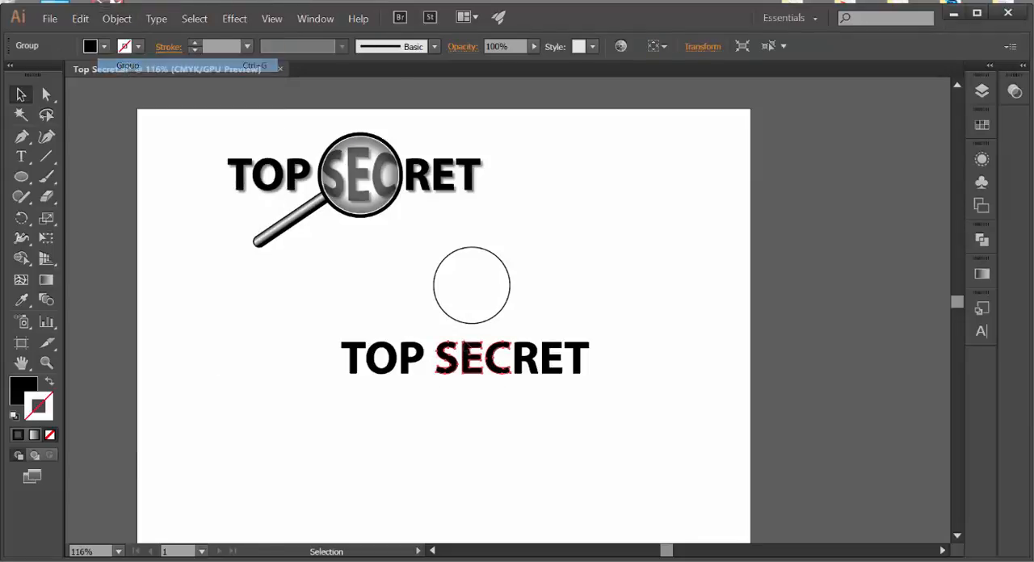
click(579, 433)
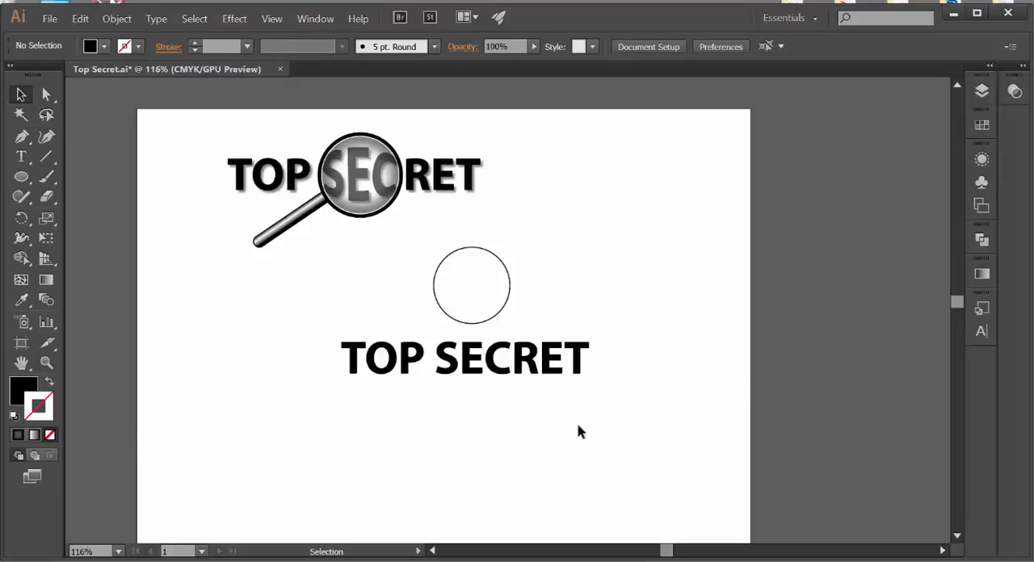
click(493, 372)
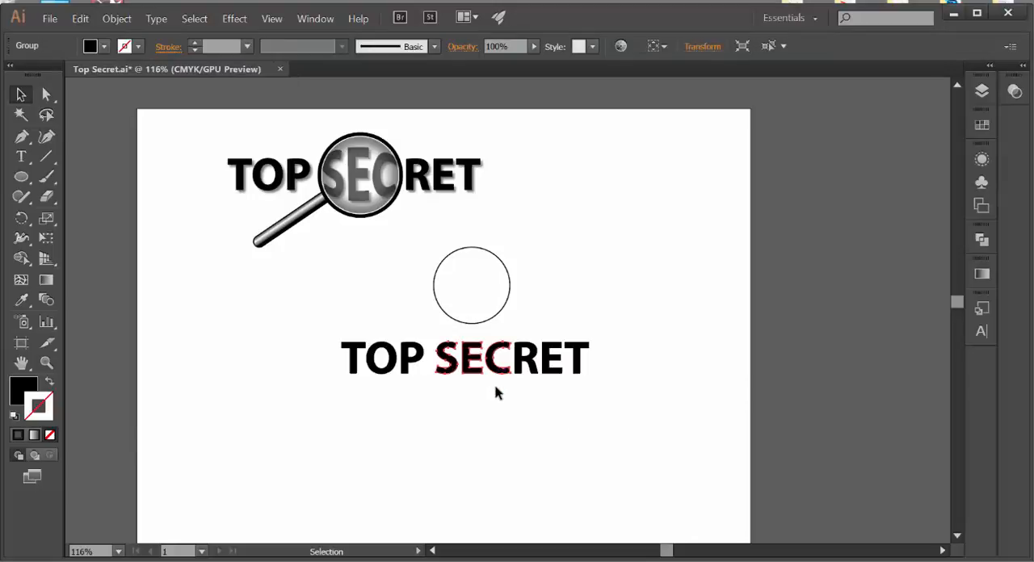
Step: Group the remaining letters R, E and T of the outlined text
click(531, 380)
click(586, 361)
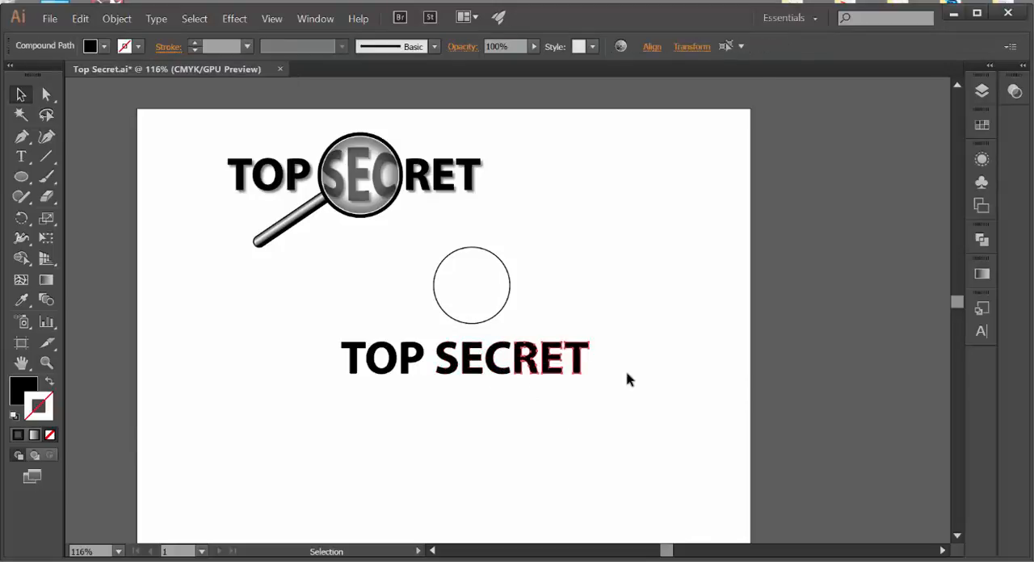
click(117, 18)
click(133, 66)
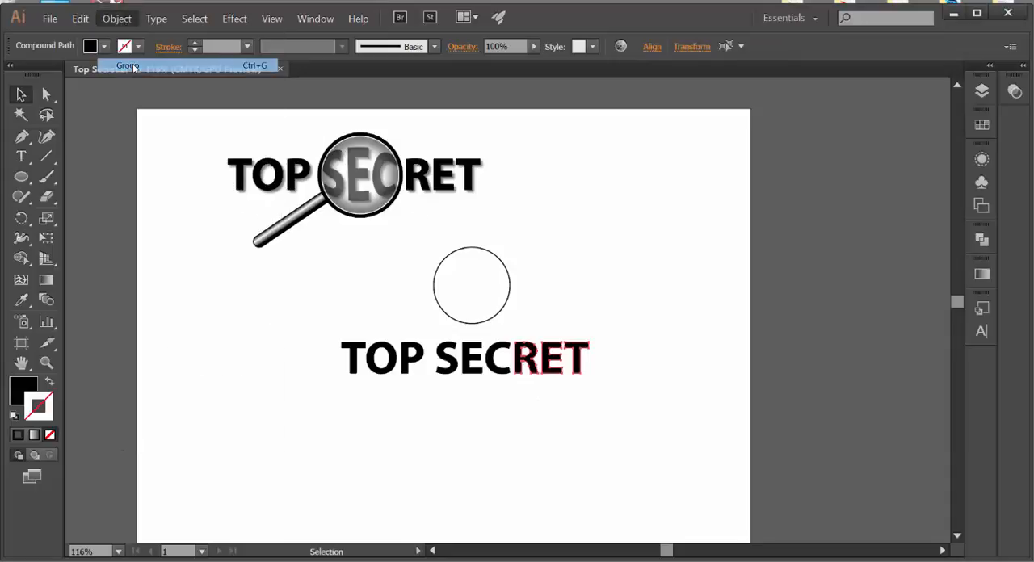
click(522, 404)
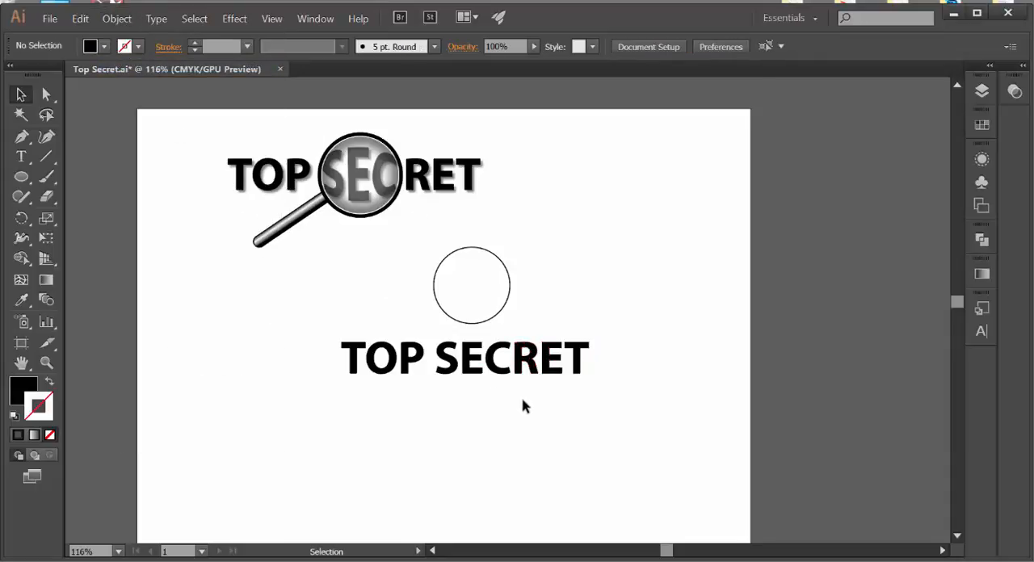
click(564, 371)
click(638, 402)
Step: Move the outlined circle down so it is centred over the SEC letters
drag(487, 326, 490, 402)
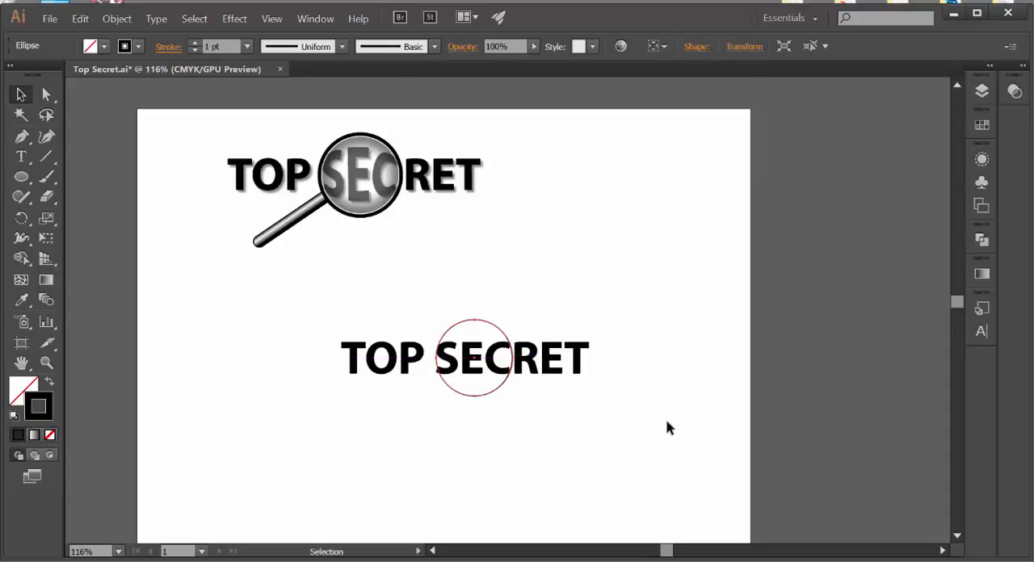
key(Return)
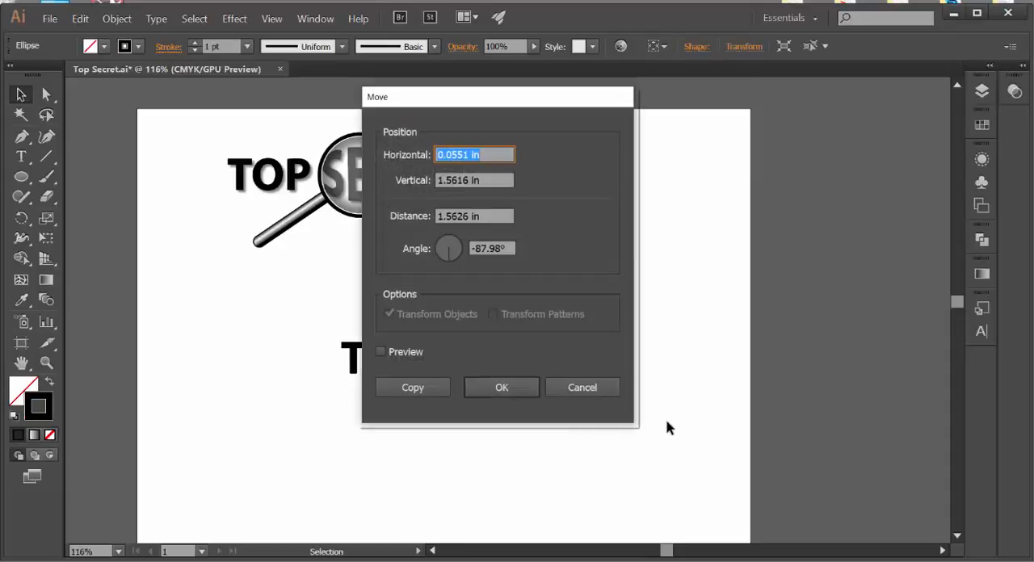
click(604, 388)
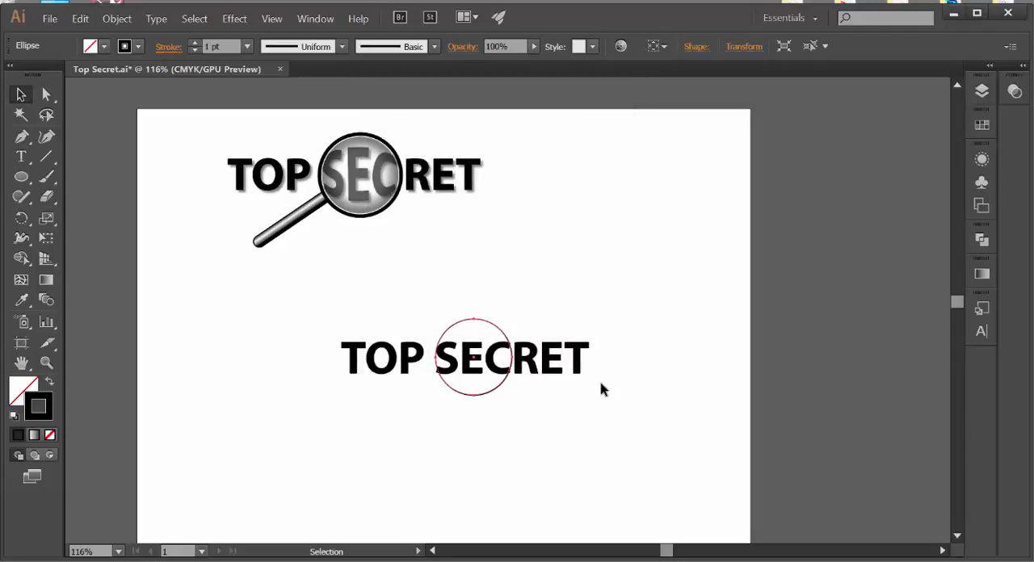
click(589, 291)
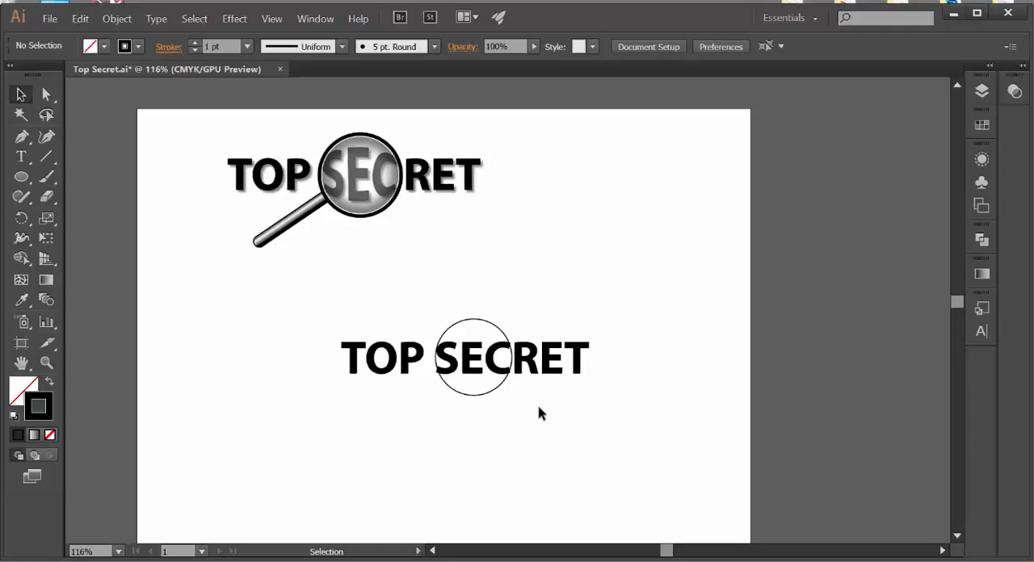
Step: Enlarge the SEC letter group slightly from its centre with Free Transform so it just overlaps the circle's sides
click(481, 374)
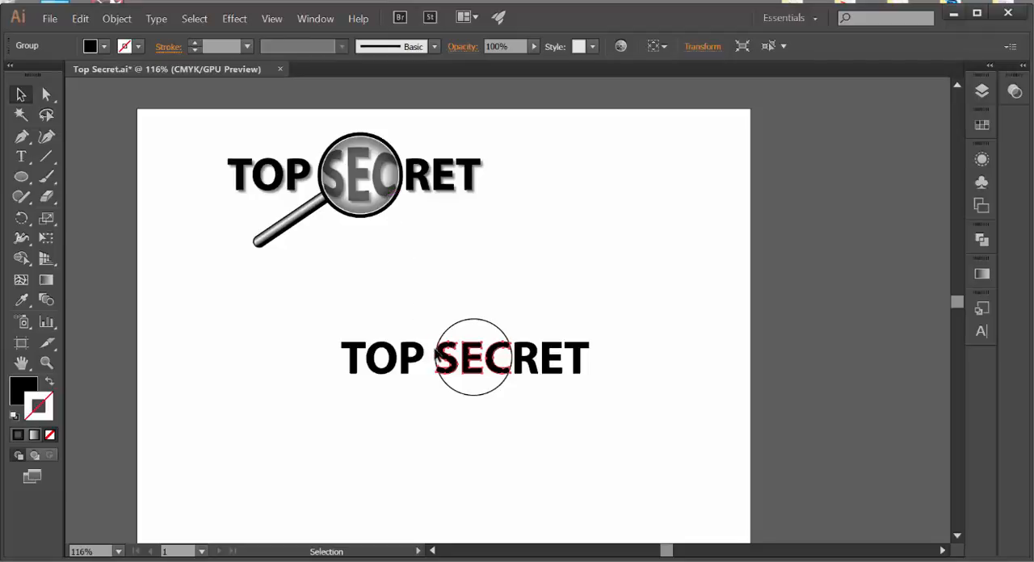
drag(54, 239, 118, 176)
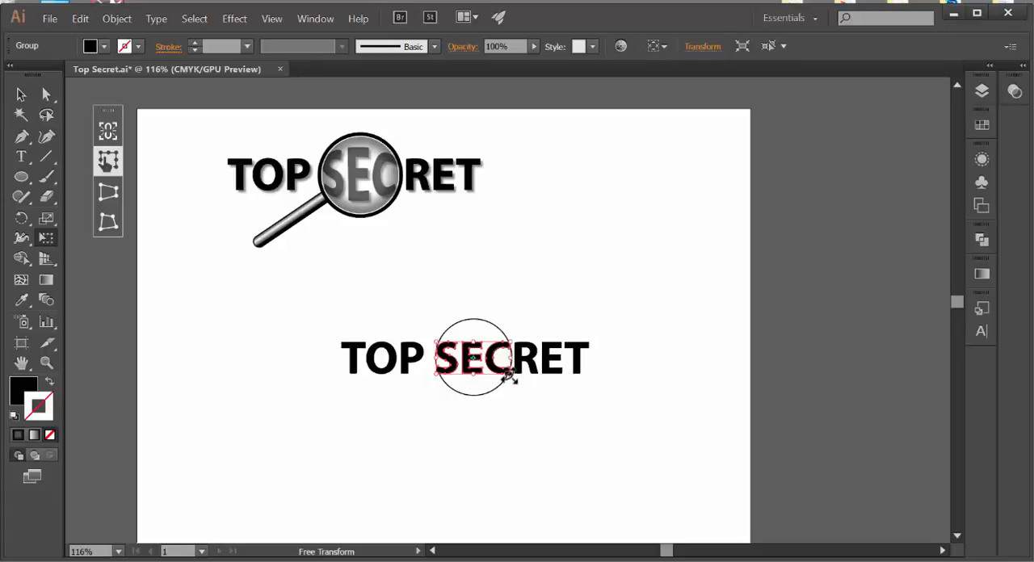
drag(509, 377, 512, 380)
drag(506, 371, 511, 380)
click(21, 94)
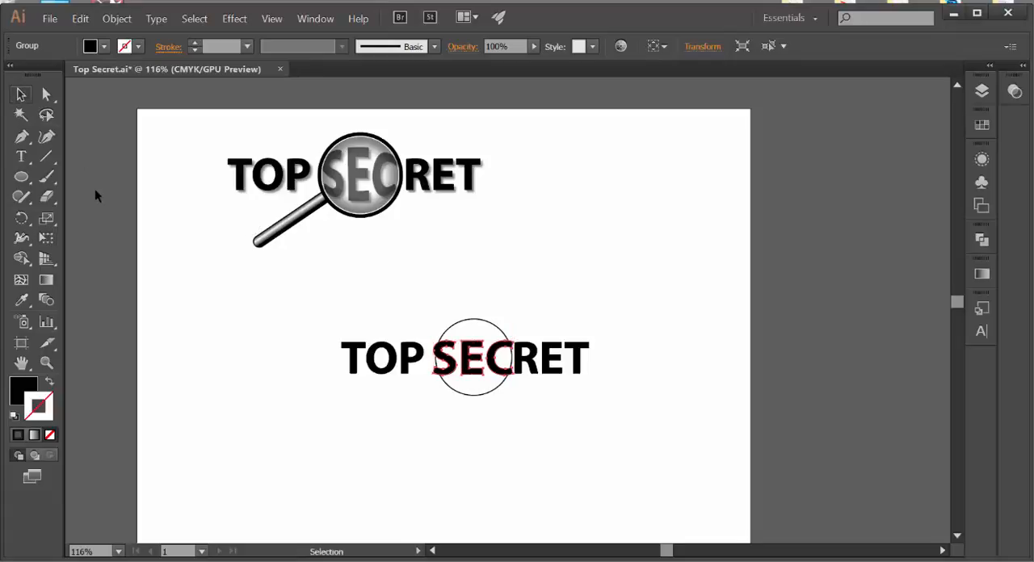
click(502, 428)
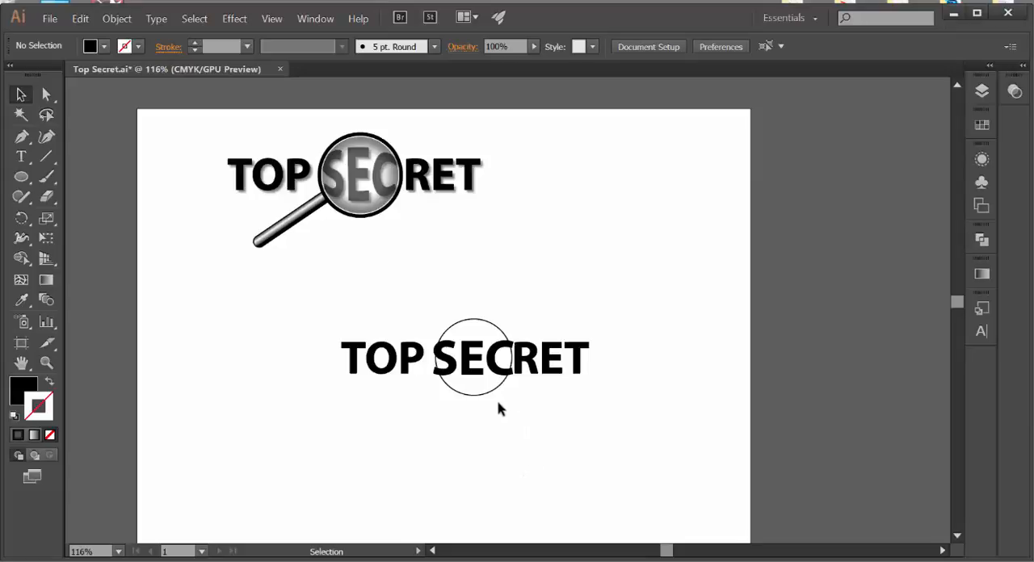
Step: Apply a horizontal Bulge envelope warp with a 39% bend to the SEC letter group
click(469, 374)
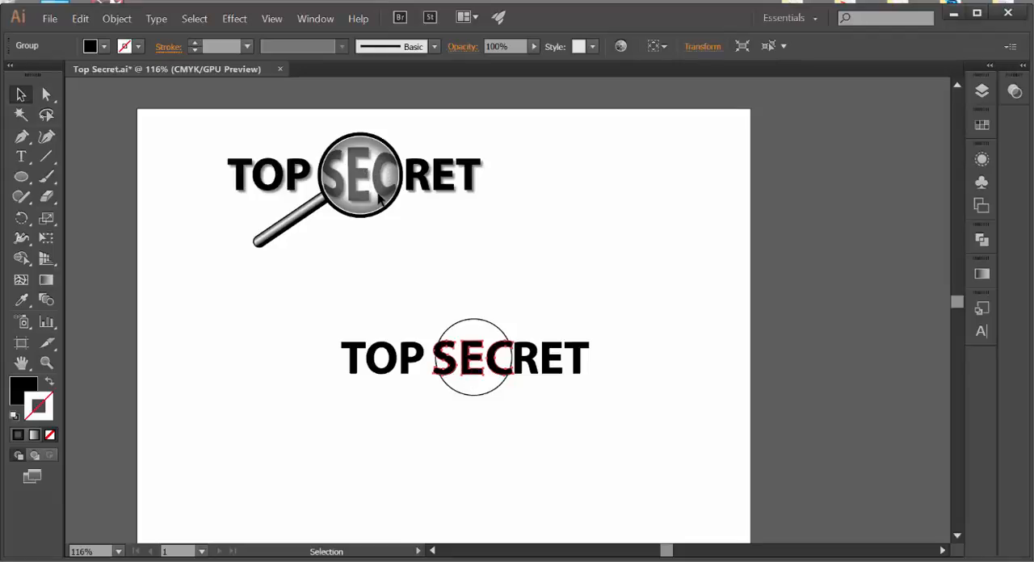
click(116, 21)
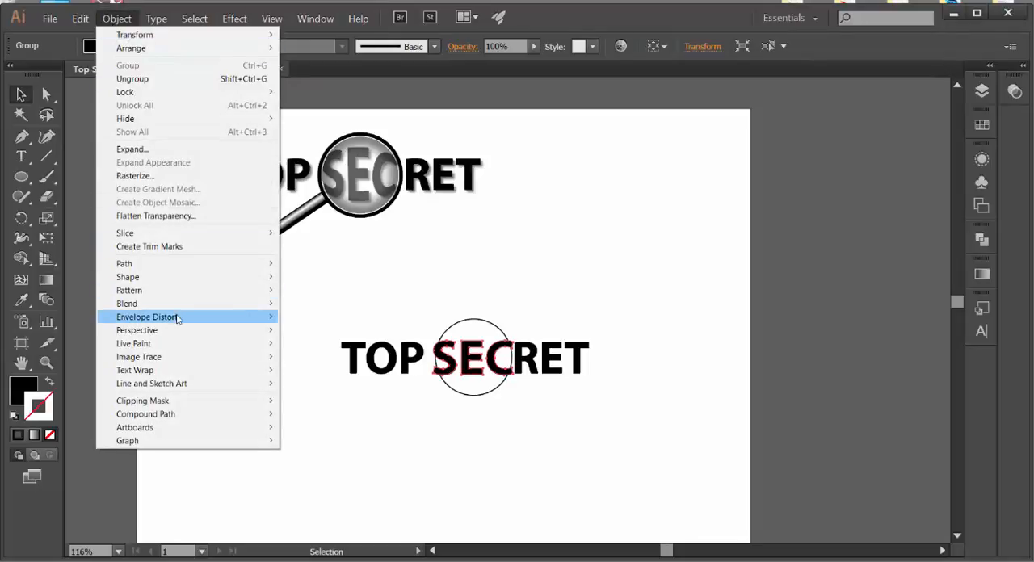
mouse_move(177, 319)
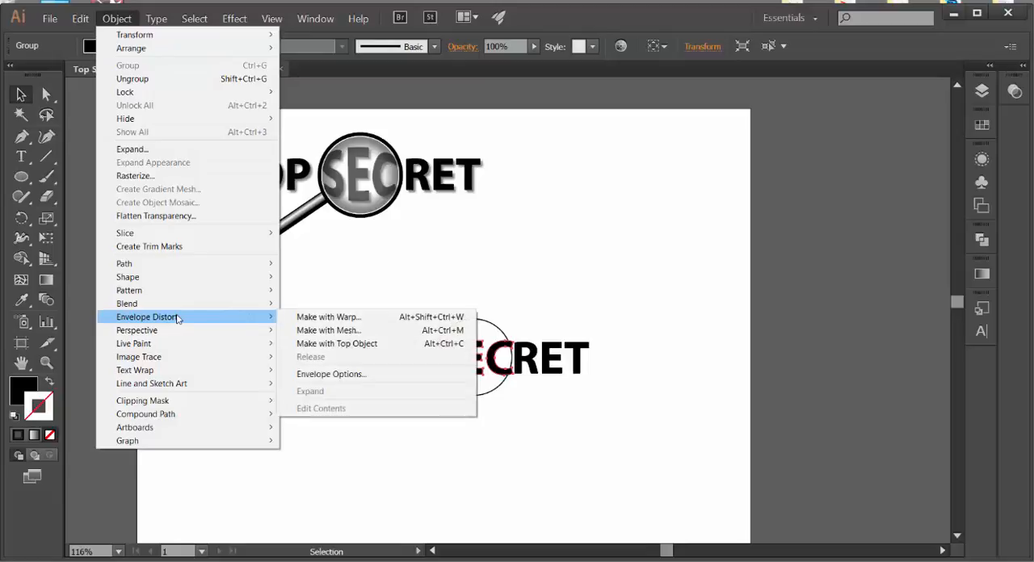
click(313, 323)
drag(456, 176, 712, 137)
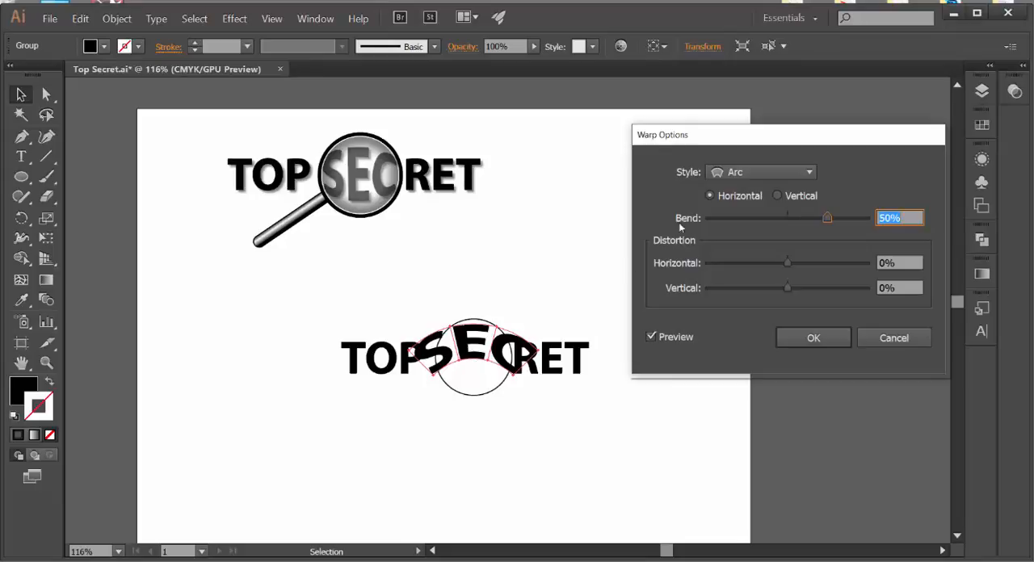
click(808, 173)
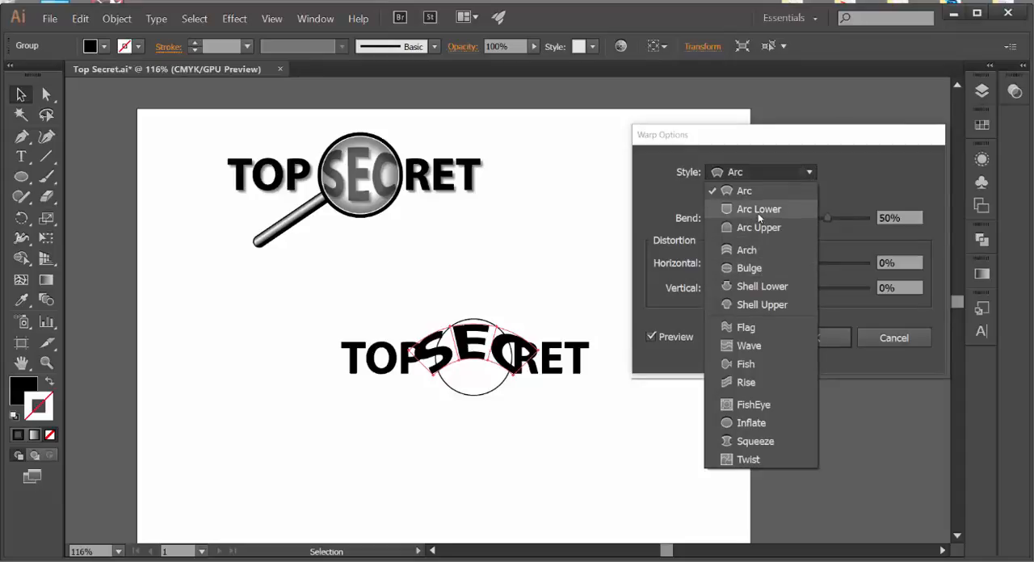
click(750, 268)
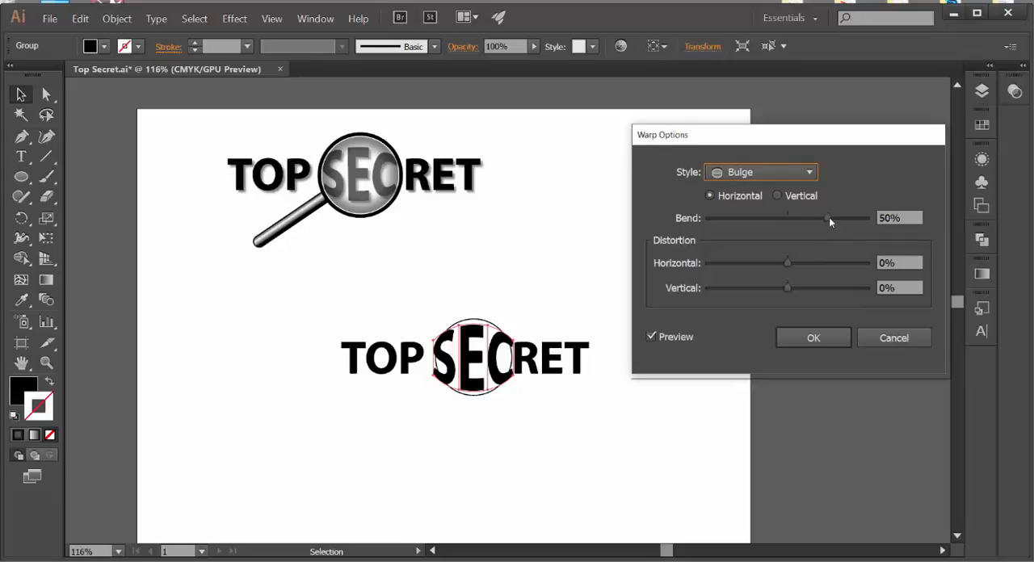
drag(826, 216, 818, 221)
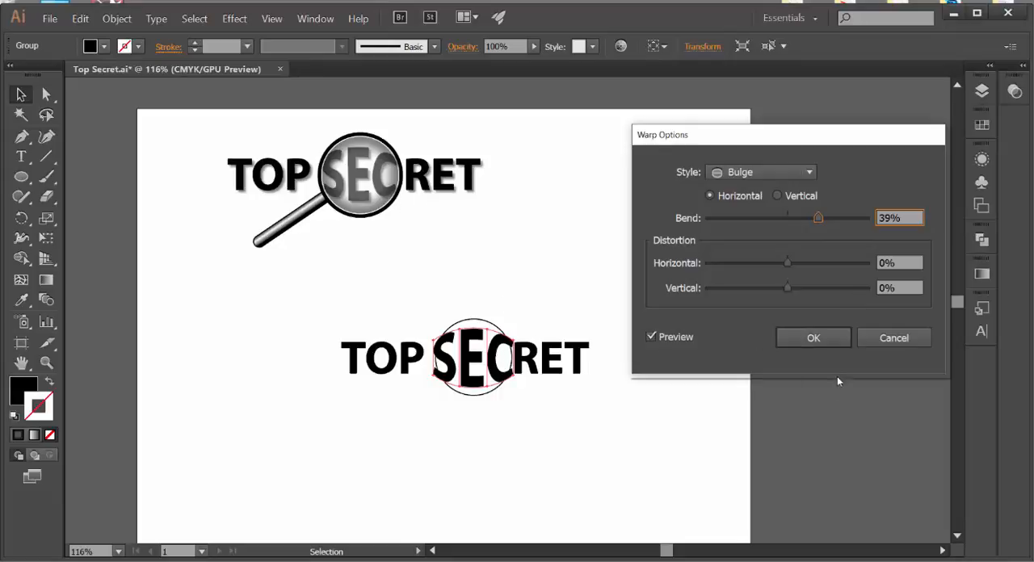
click(832, 339)
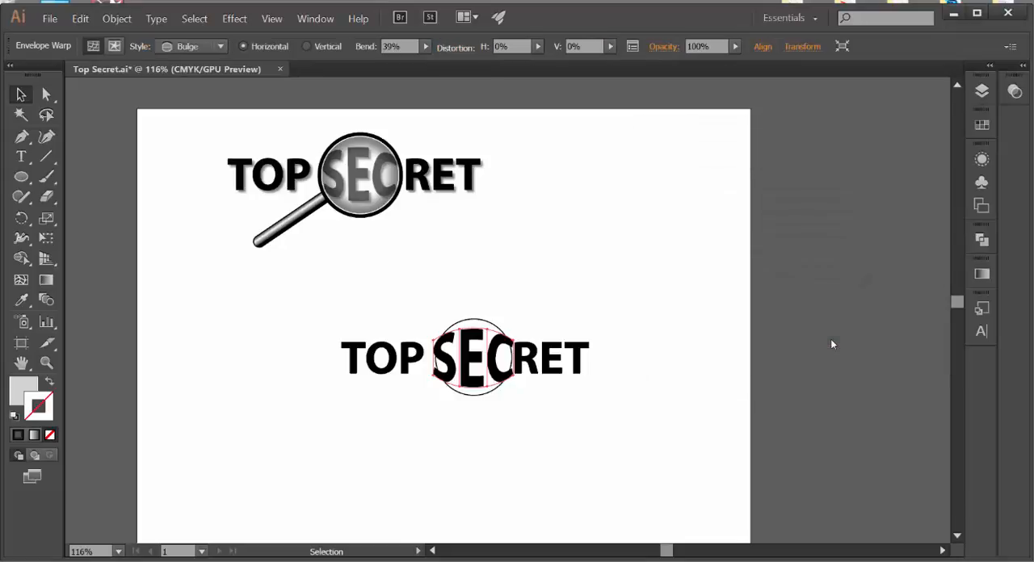
click(753, 372)
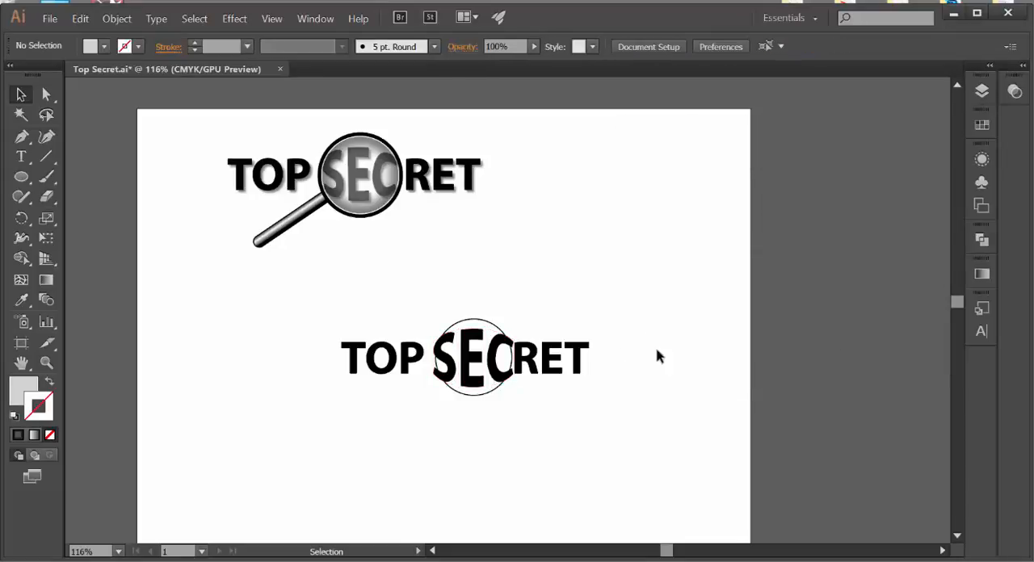
Step: Bring the circle around the SEC letters to the front of the stacking order
click(495, 325)
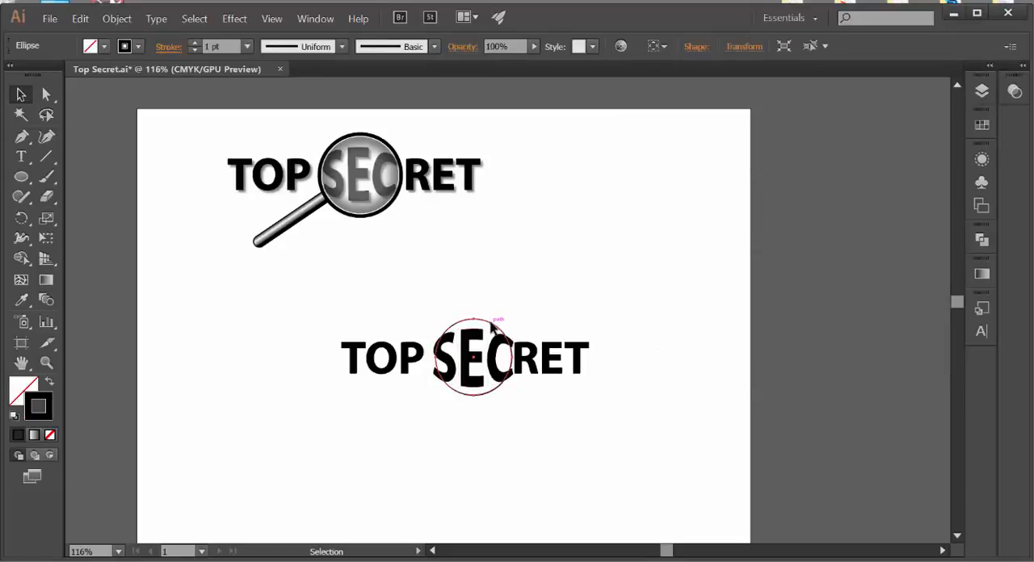
click(118, 22)
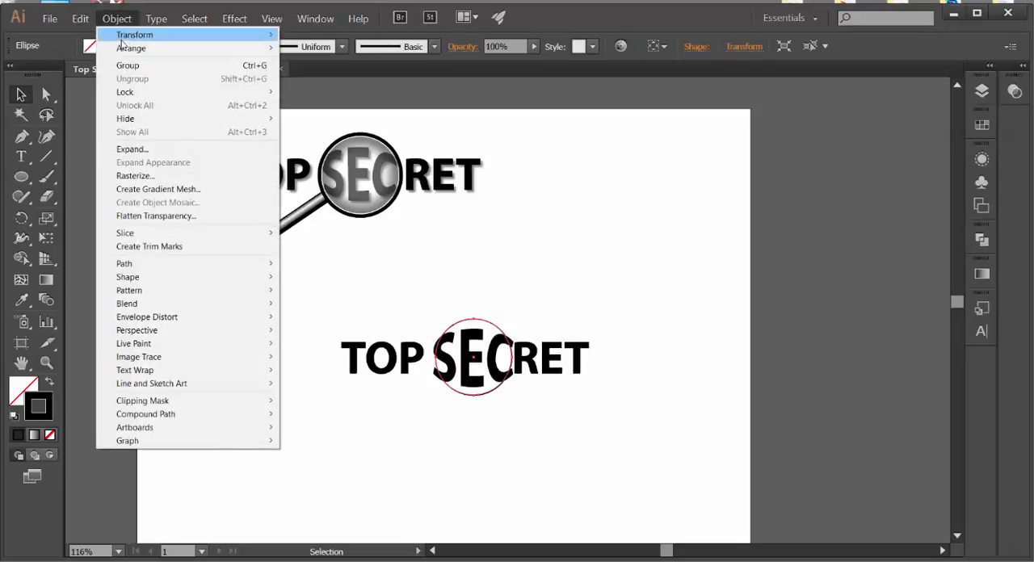
mouse_move(133, 47)
click(293, 48)
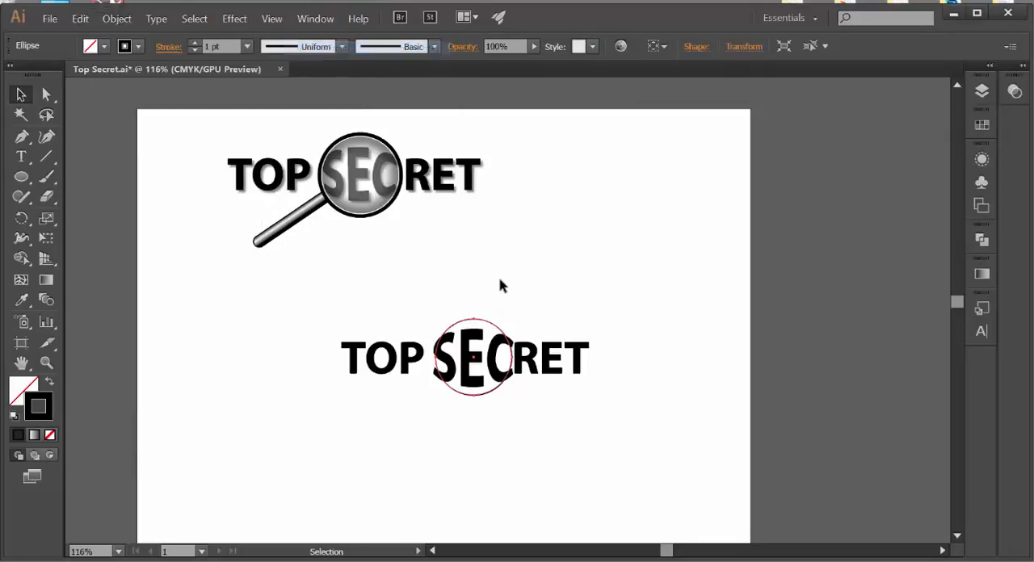
click(501, 303)
Step: Copy the circle around the SEC letters to the clipboard
click(495, 323)
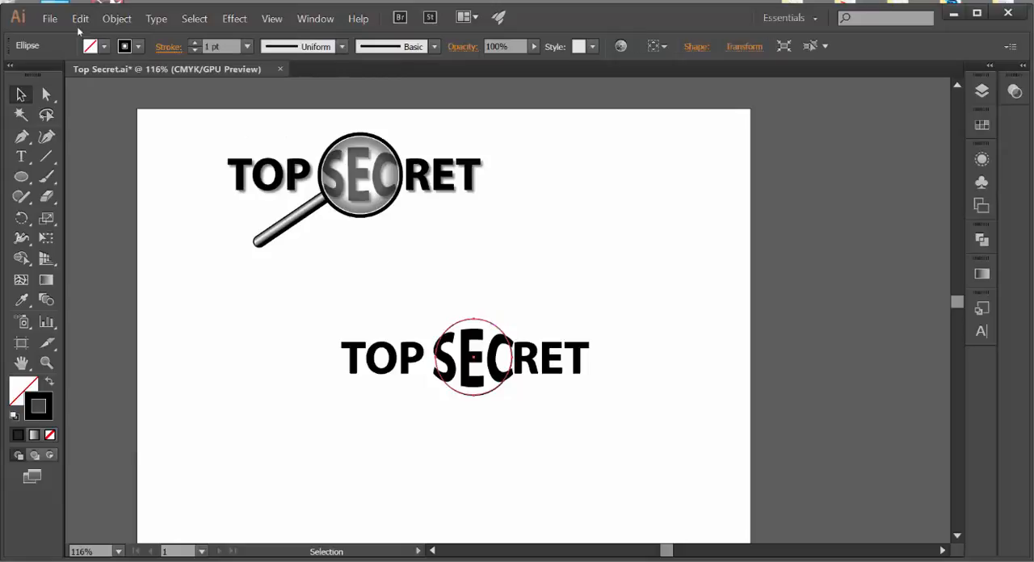
click(80, 18)
click(95, 78)
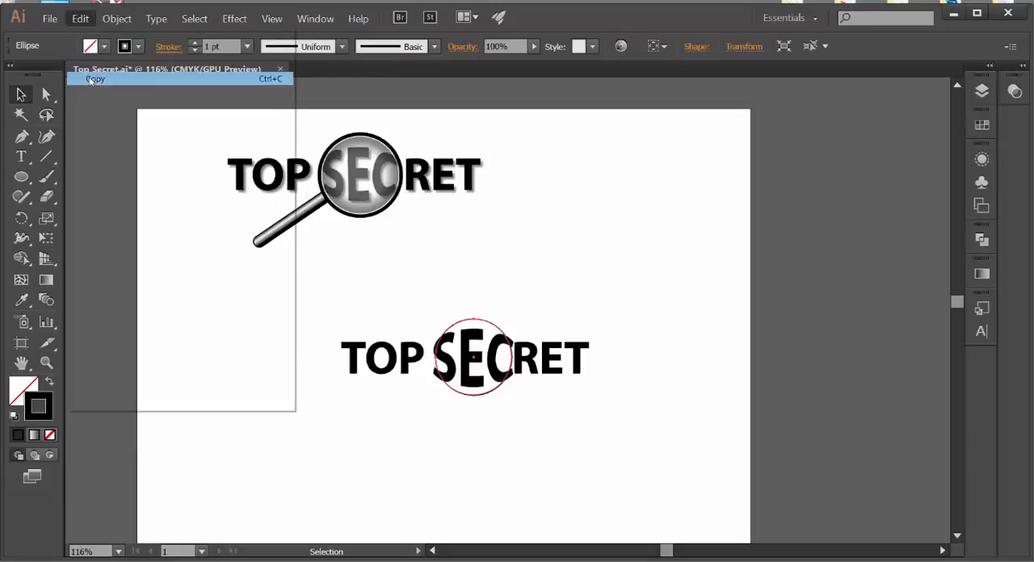
click(717, 316)
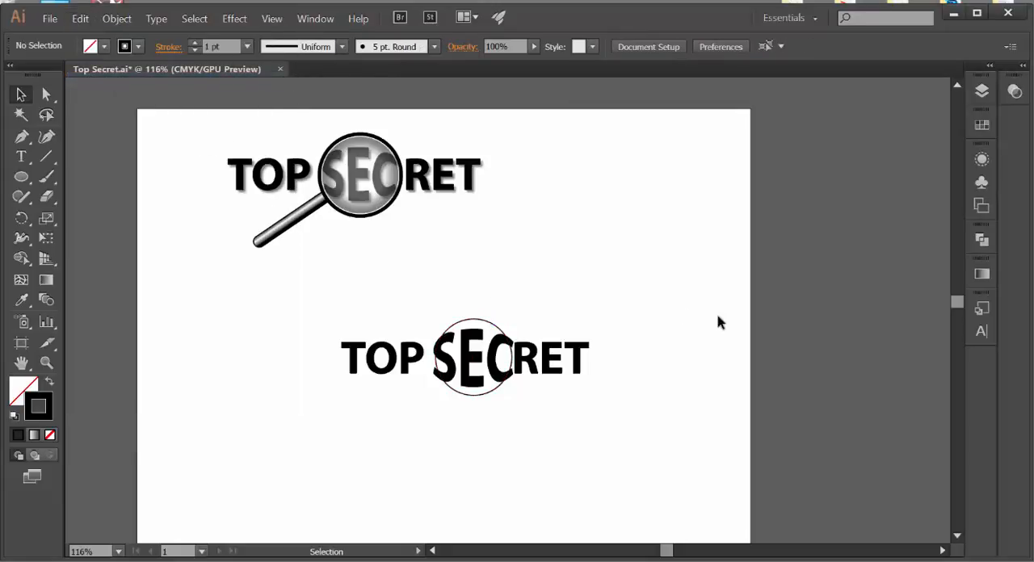
Step: Make a clipping mask from the circle and the warped SEC letters
click(495, 332)
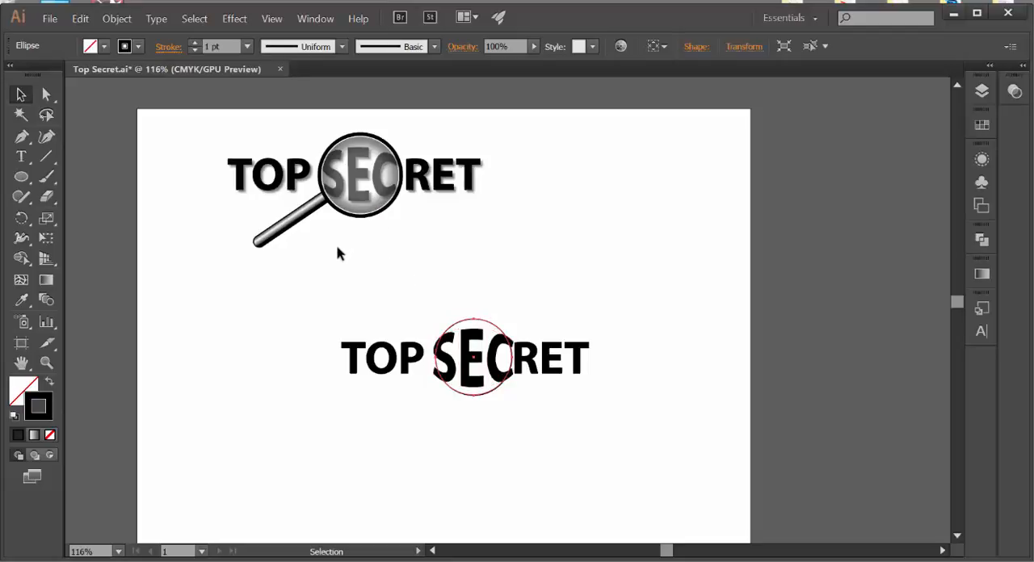
click(462, 295)
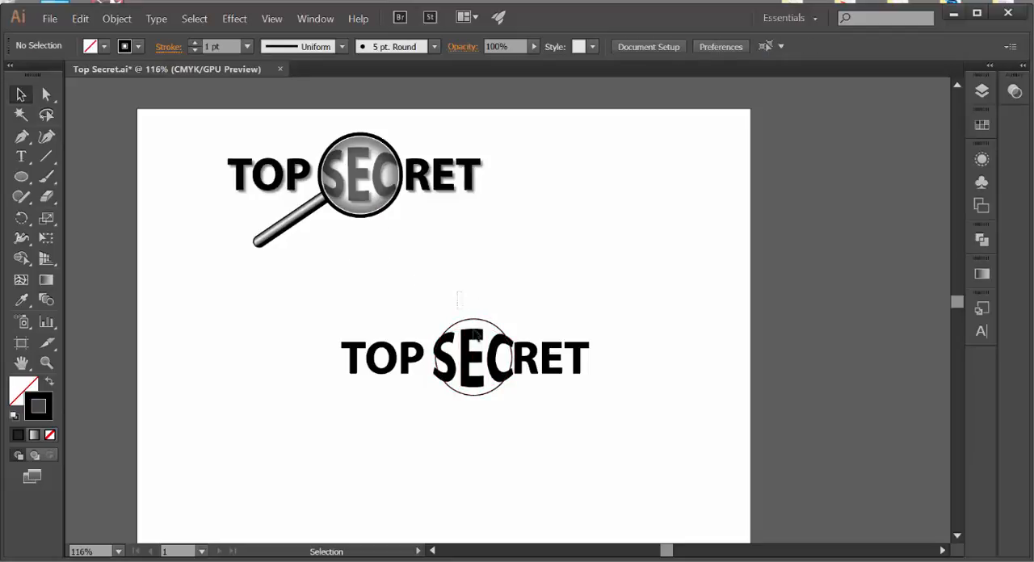
click(477, 336)
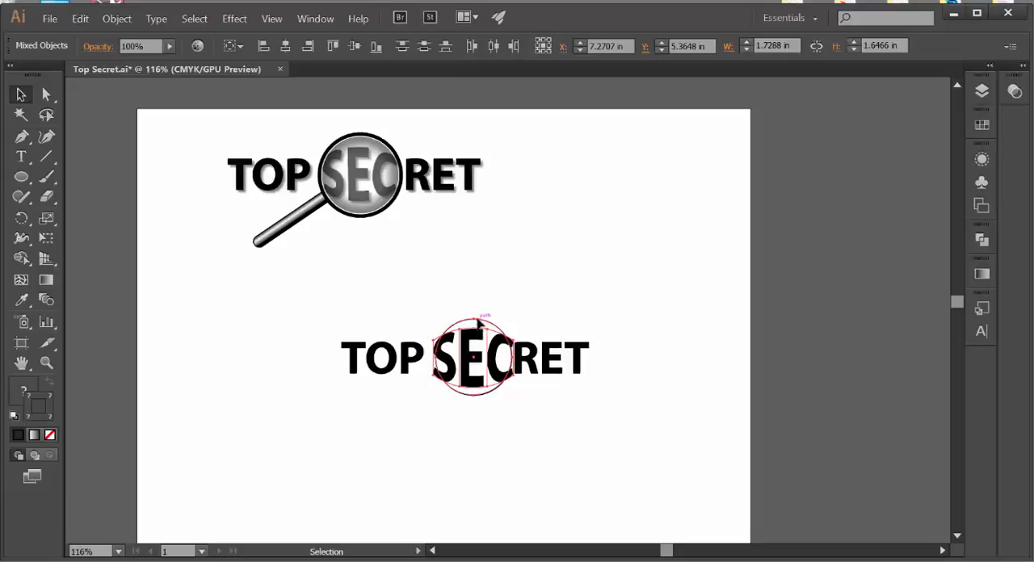
click(117, 23)
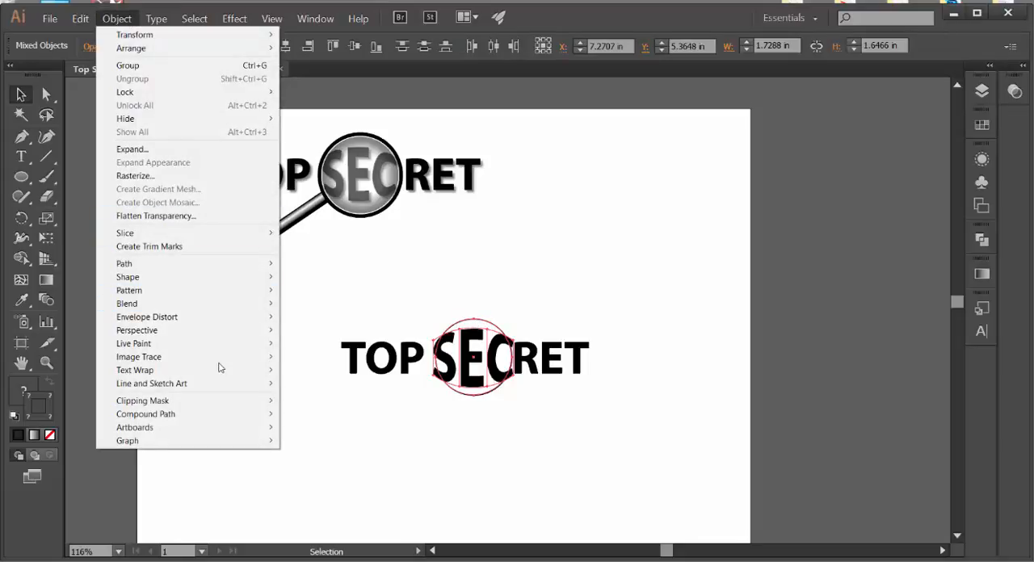
mouse_move(214, 402)
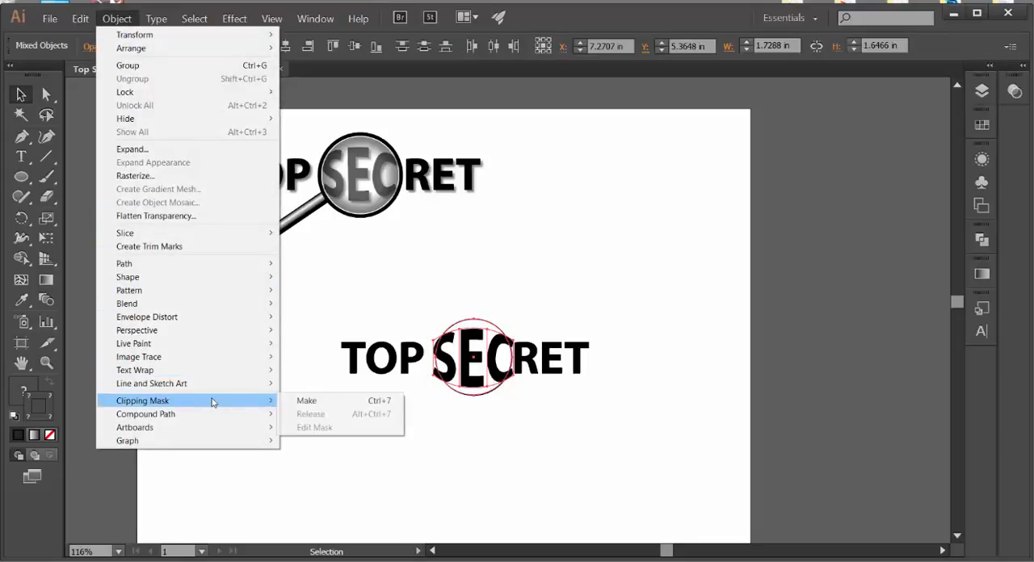
click(293, 403)
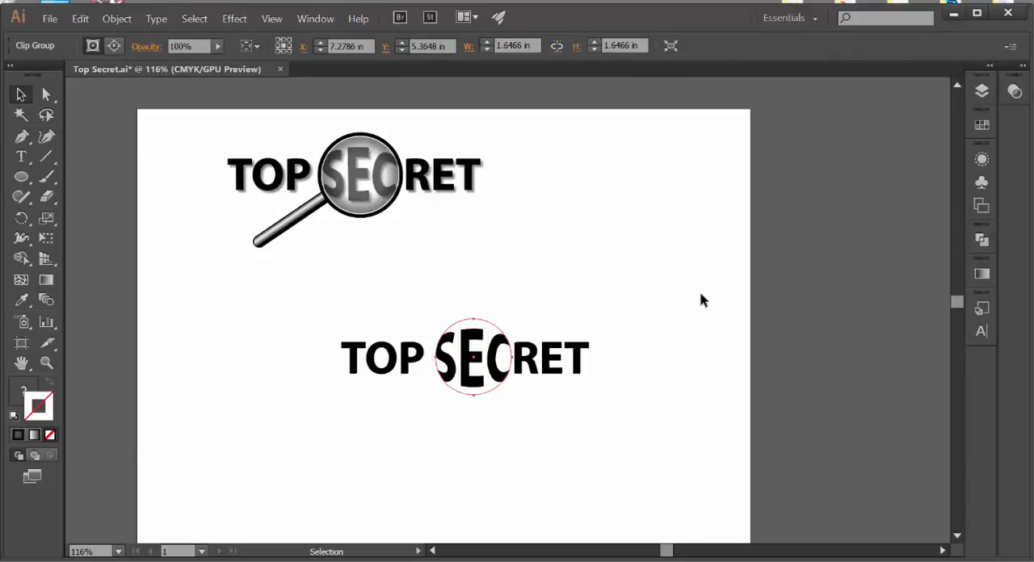
click(719, 302)
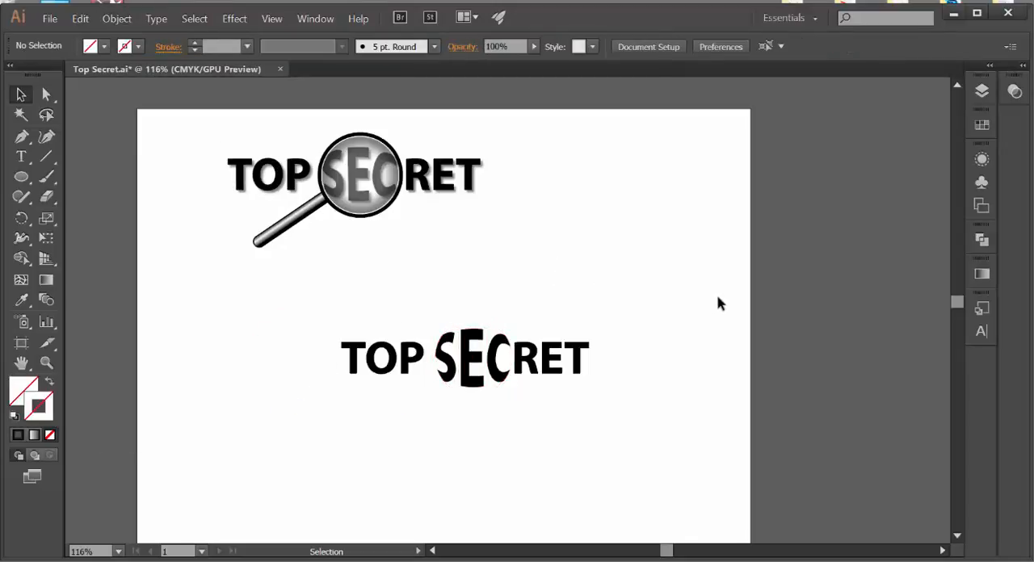
Step: Paste the copied circle in place over the clipped SEC letters
click(116, 18)
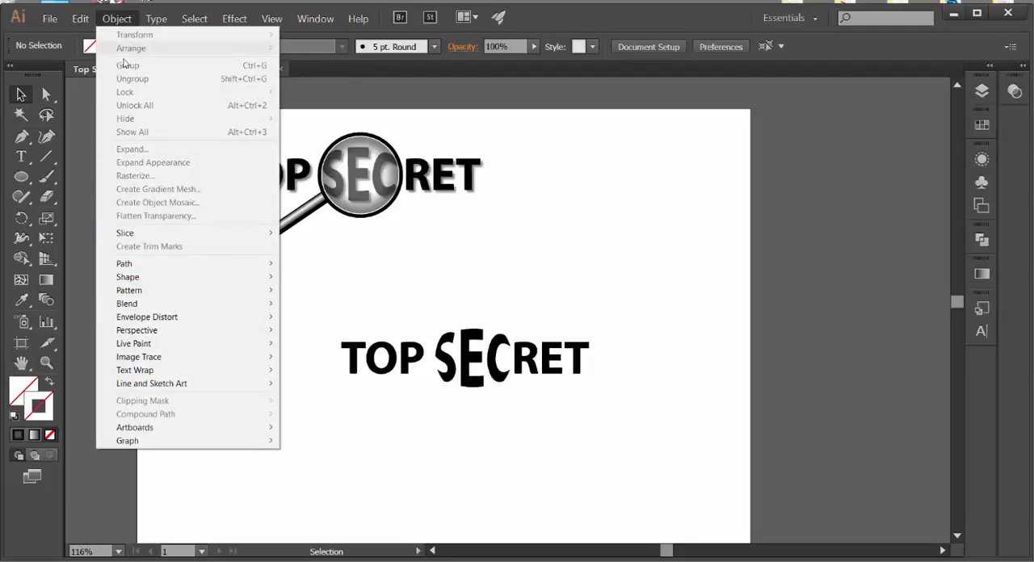
mouse_move(80, 18)
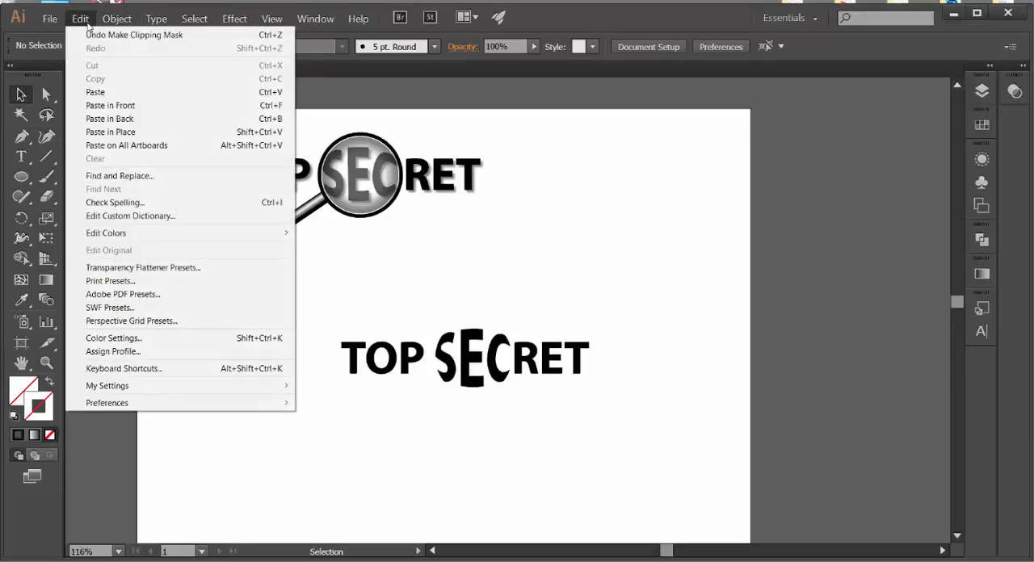
click(106, 131)
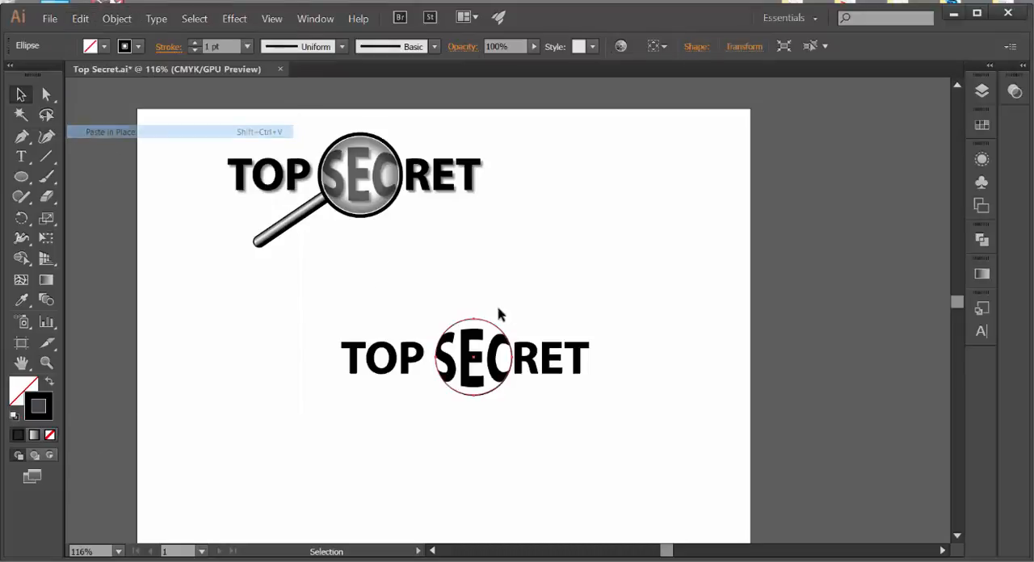
click(642, 268)
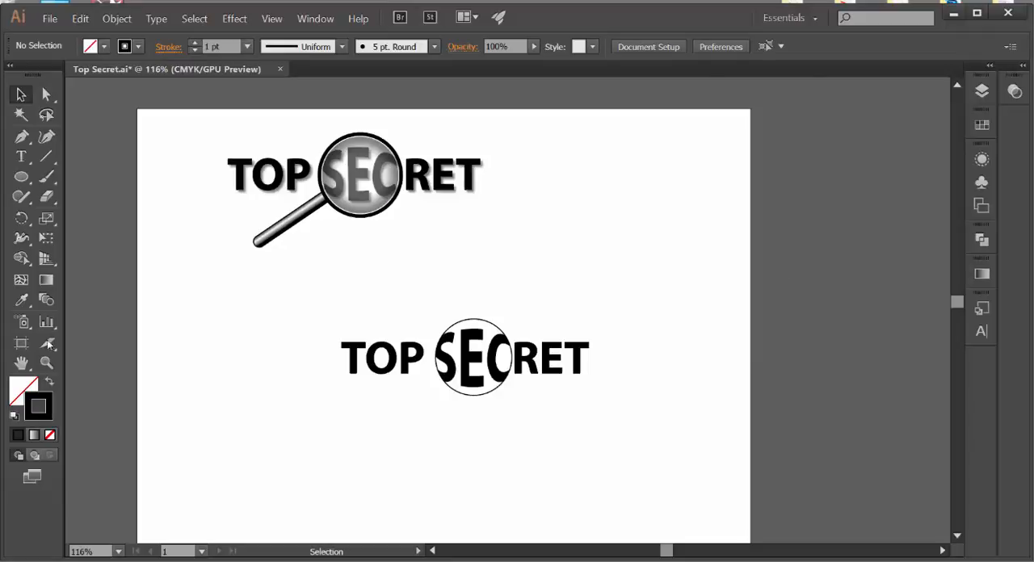
Step: Paste a second copy of the circle in place, directly over the first pasted one
click(488, 325)
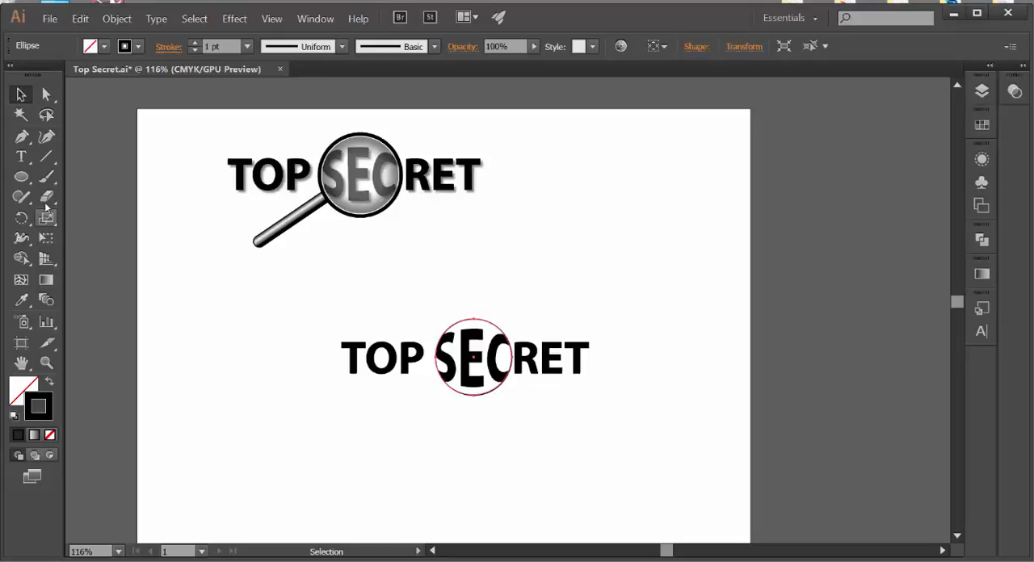
click(80, 18)
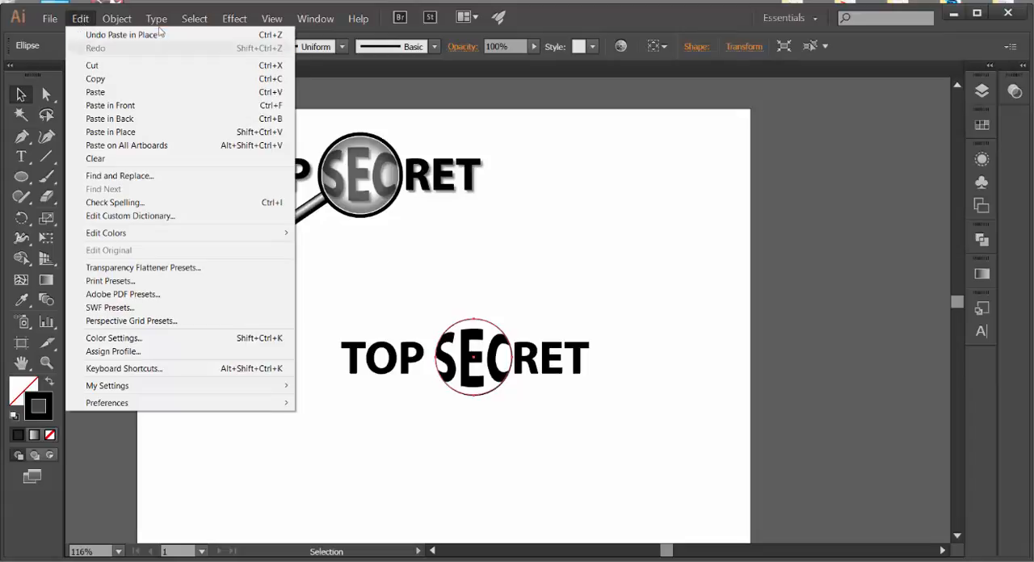
mouse_move(141, 18)
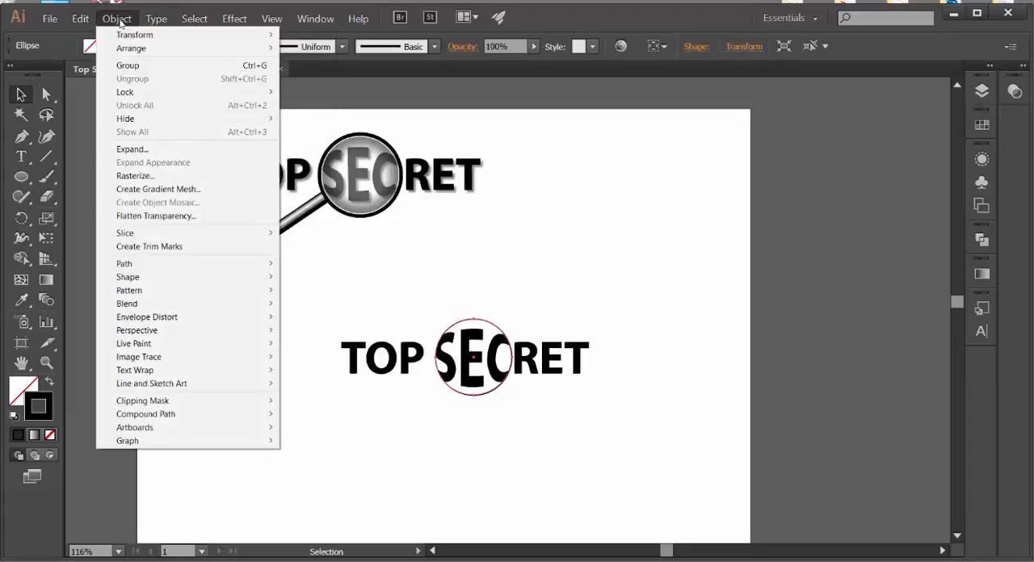
mouse_move(80, 18)
click(113, 132)
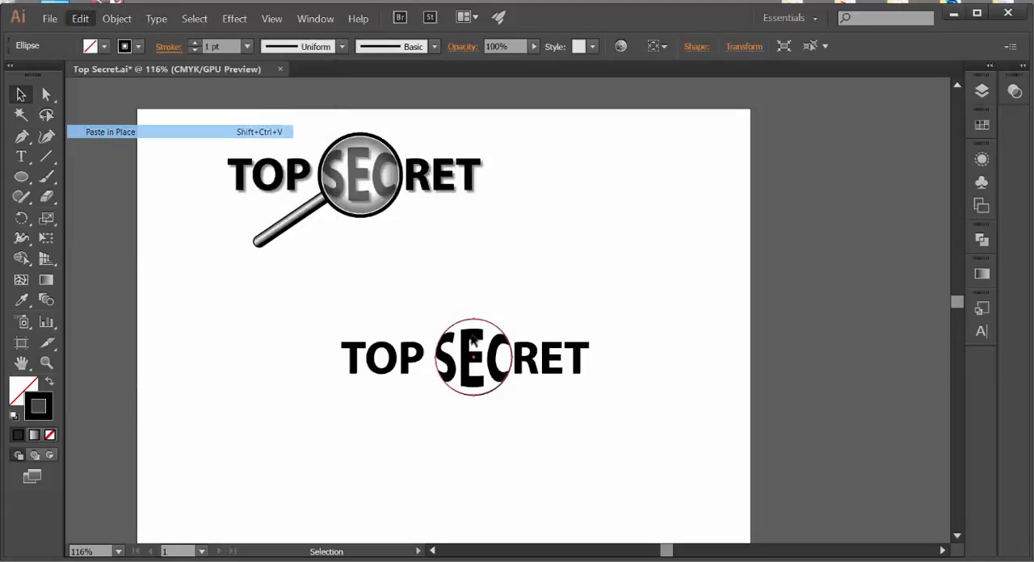
Step: Shrink the second pasted circle slightly from its centre with Free Transform to form an inner ring
click(46, 238)
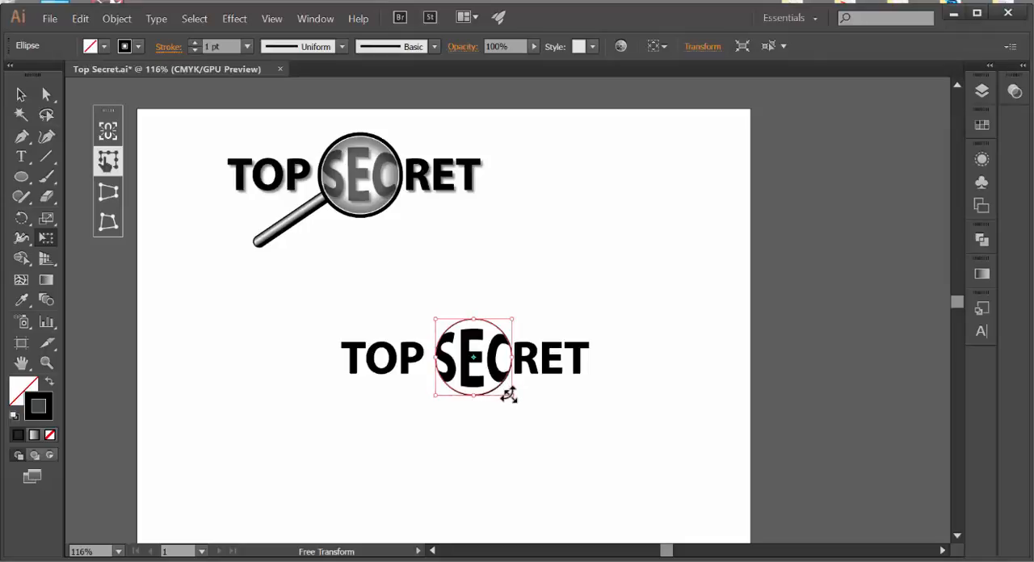
drag(509, 395, 506, 392)
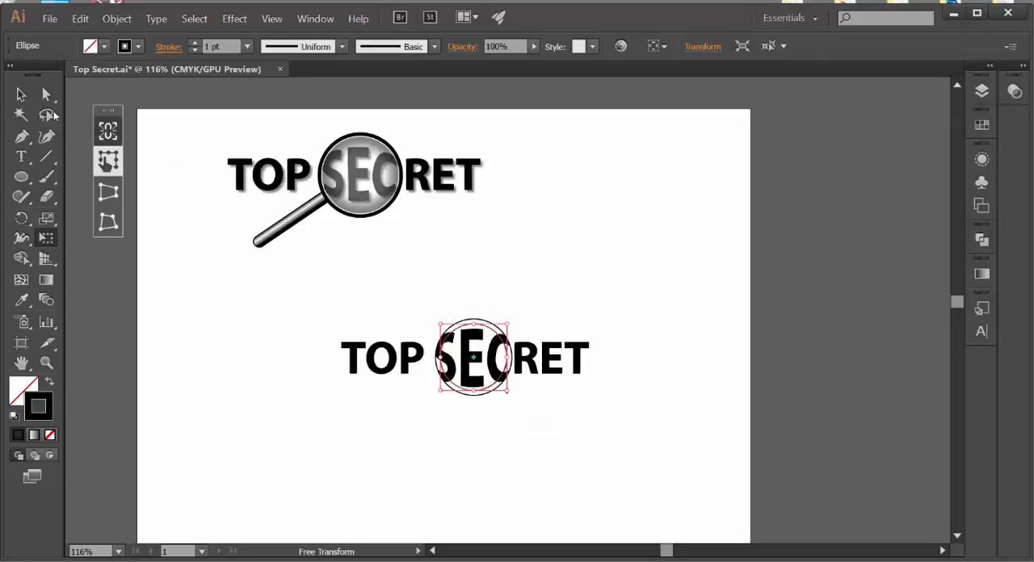
click(21, 94)
click(564, 223)
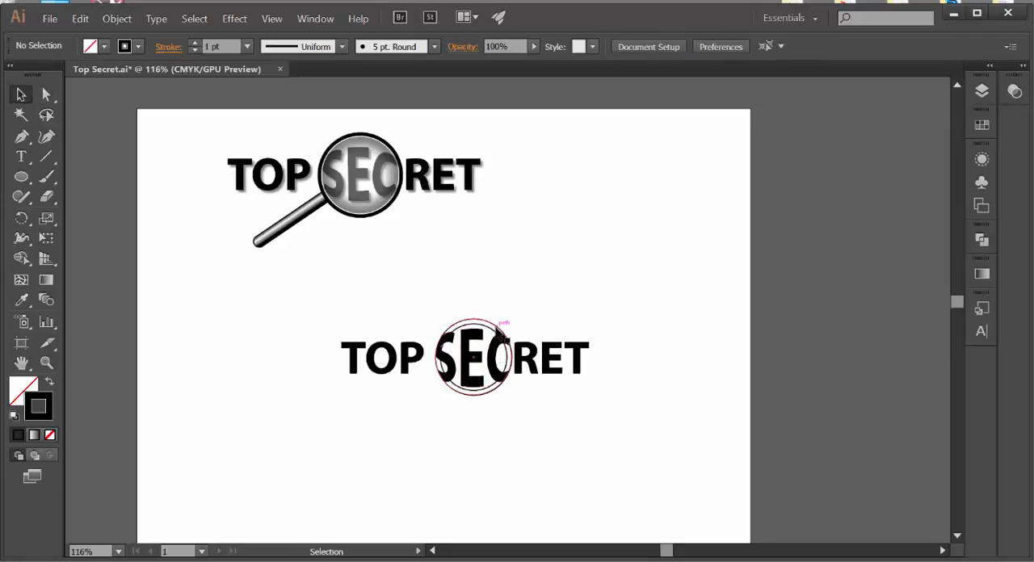
Step: Set the stroke weight of the outer lens circle around SEC to 6 pt
click(497, 324)
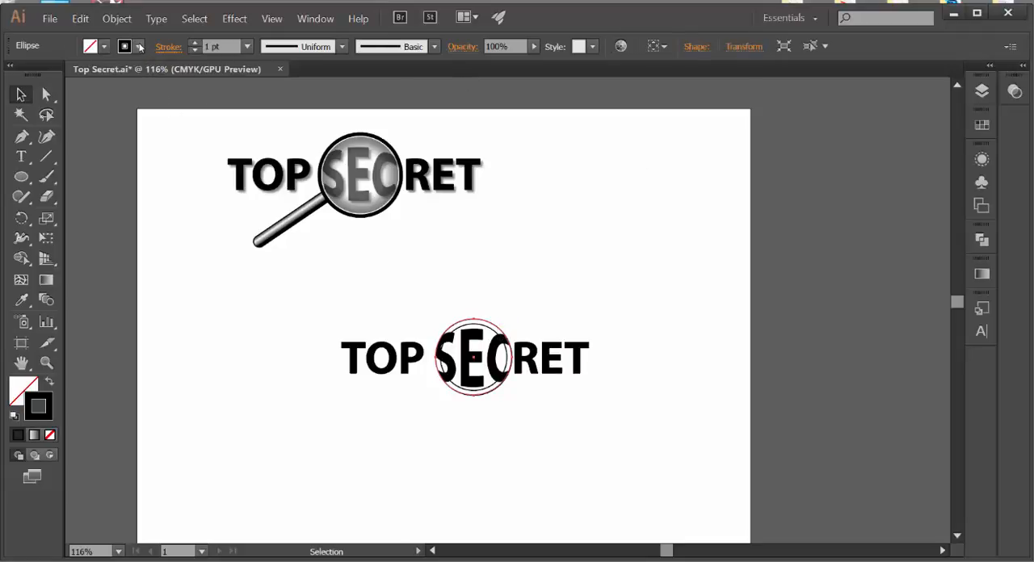
click(247, 46)
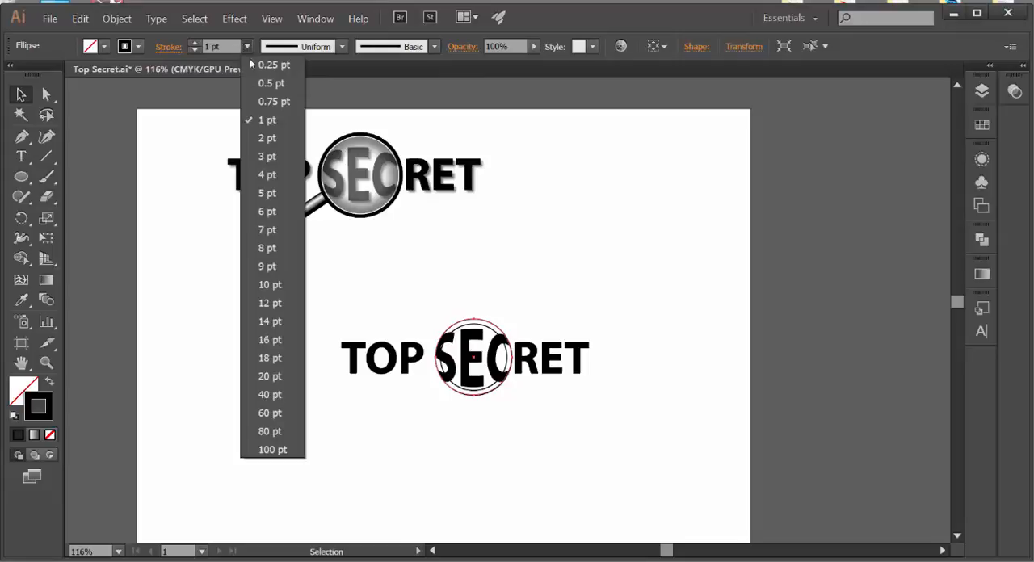
click(270, 211)
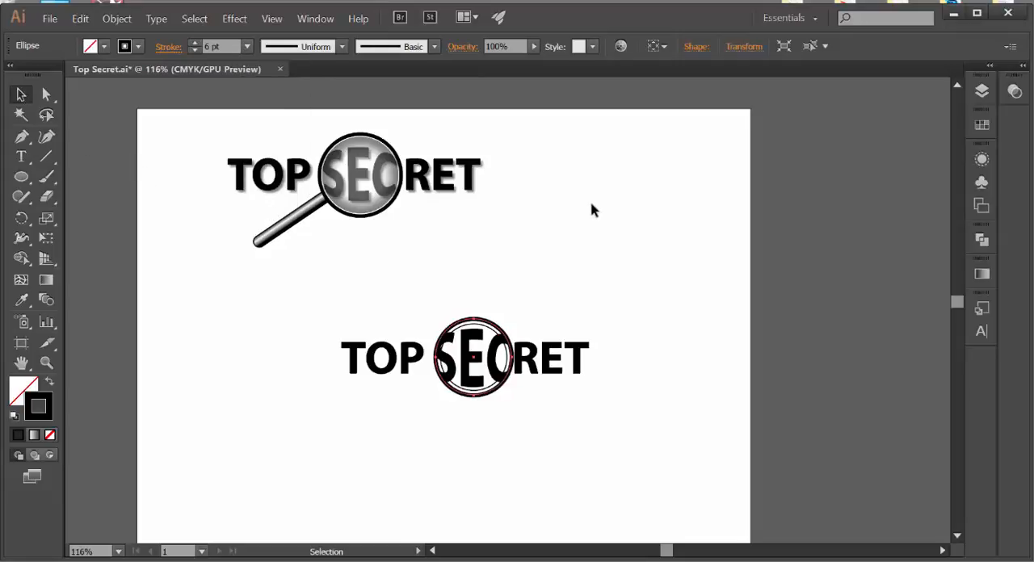
click(532, 296)
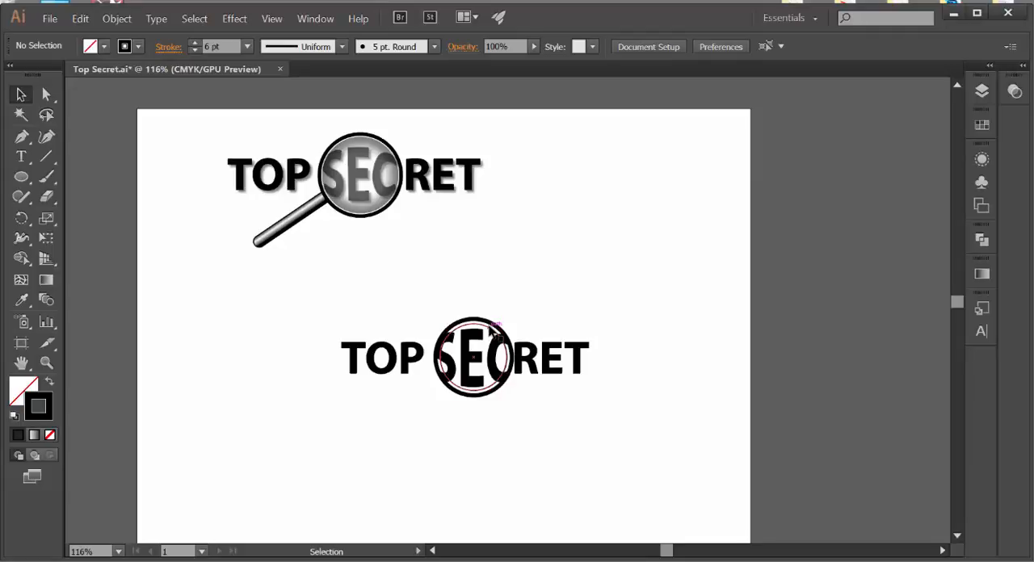
Step: Enlarge the inner circle from its centre to about 1.59 in with Free Transform so it sits against the thick outer ring
click(492, 332)
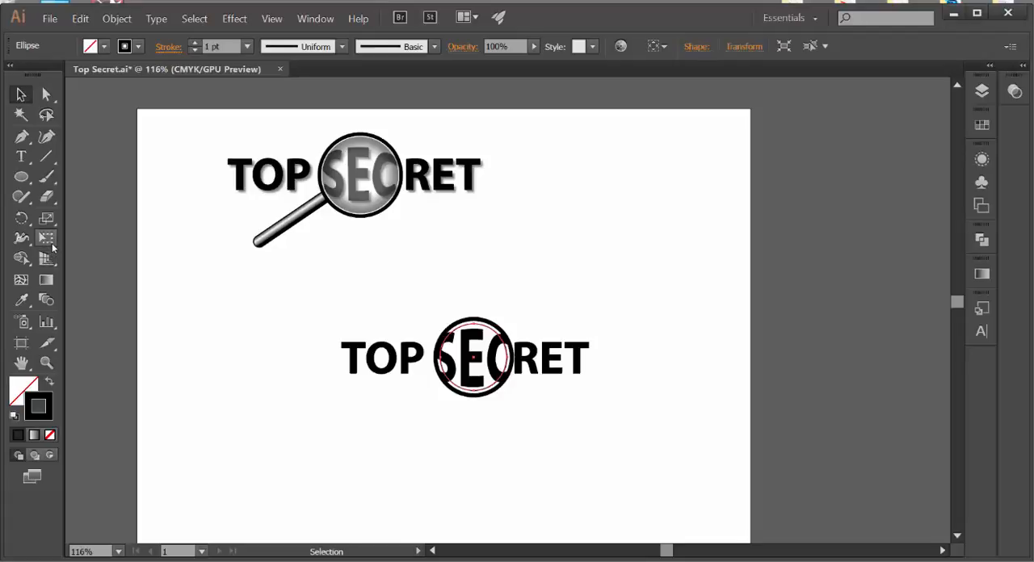
click(46, 238)
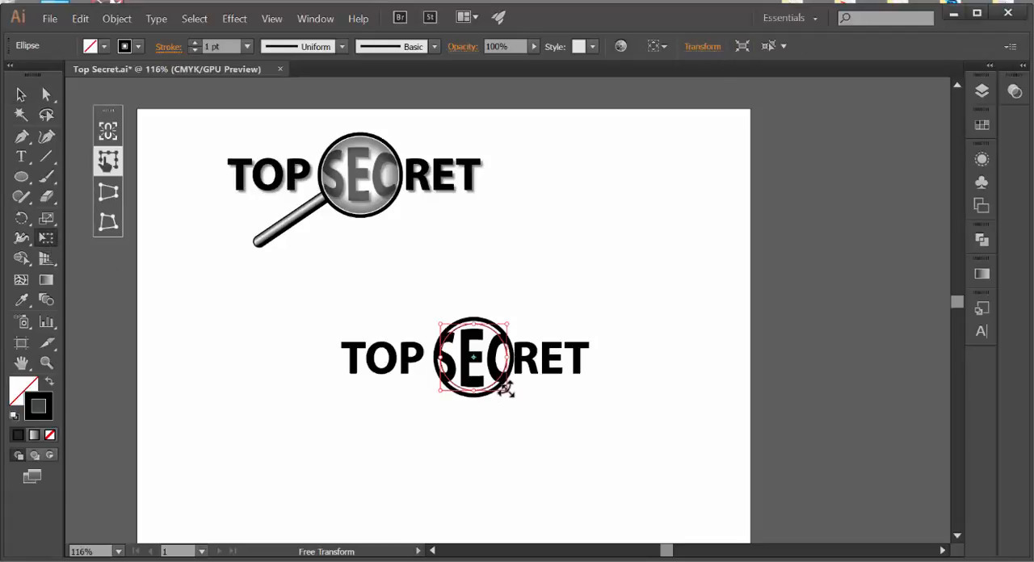
drag(507, 390, 513, 393)
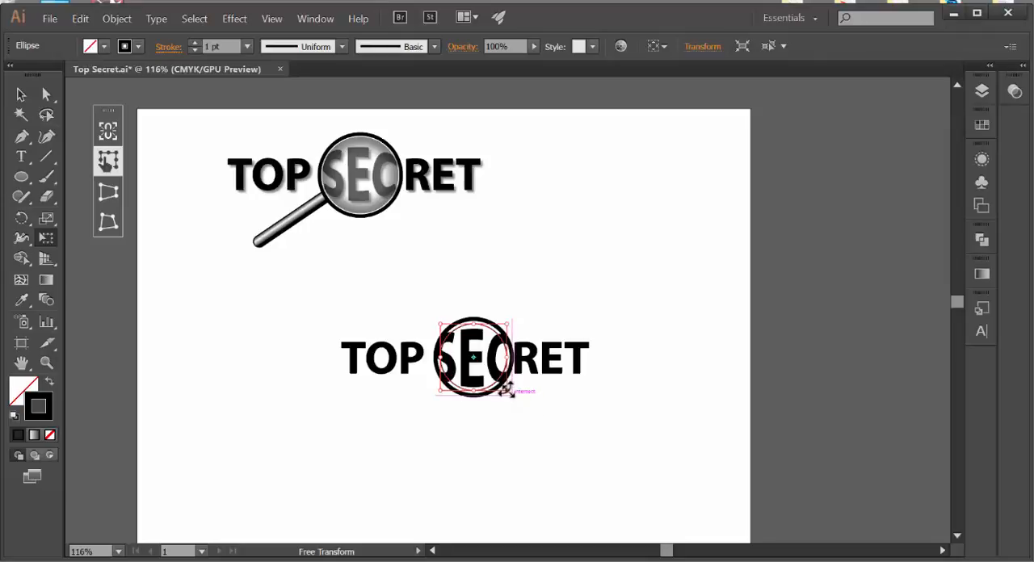
drag(506, 391, 508, 392)
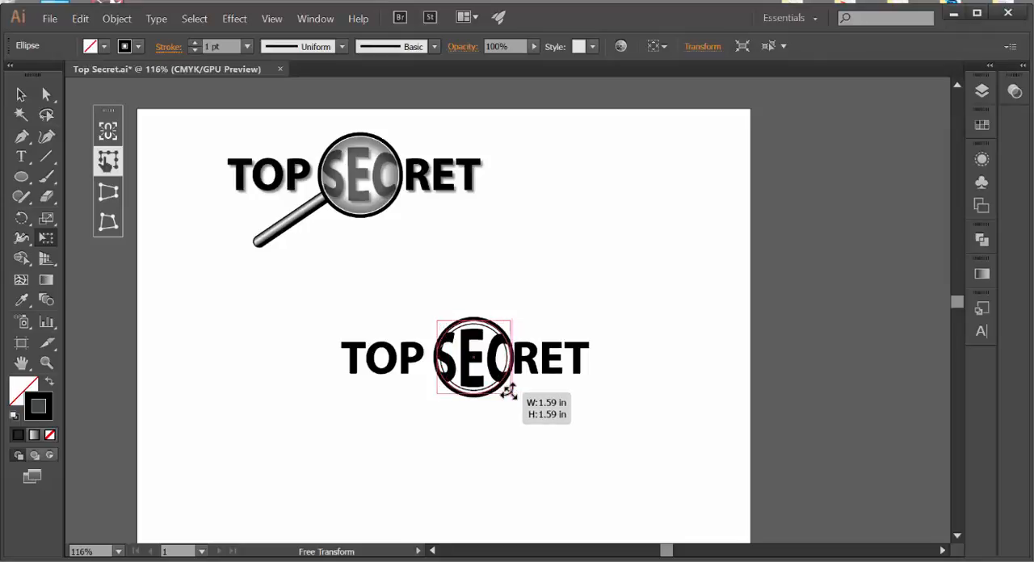
drag(508, 392, 509, 392)
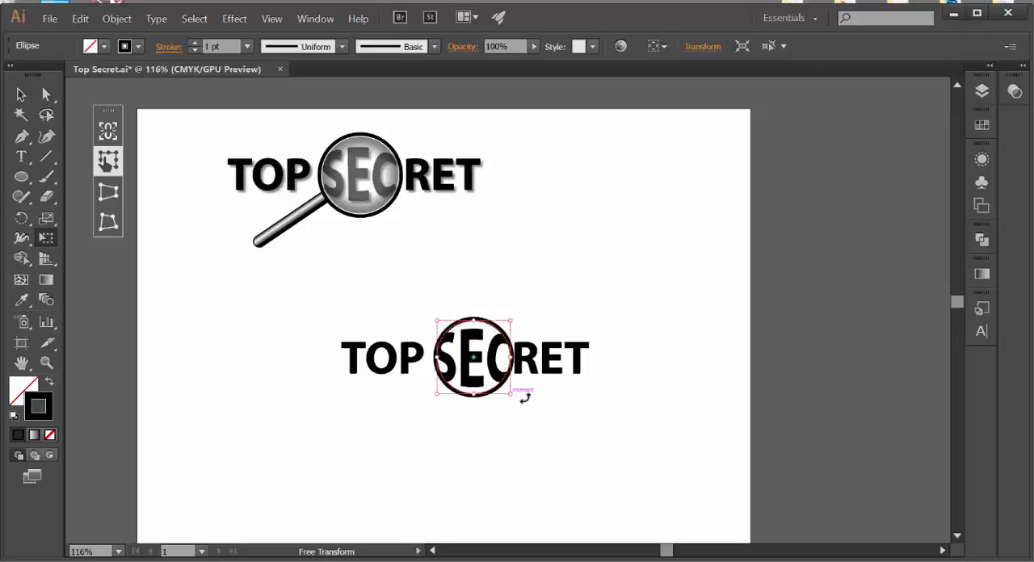
key(v)
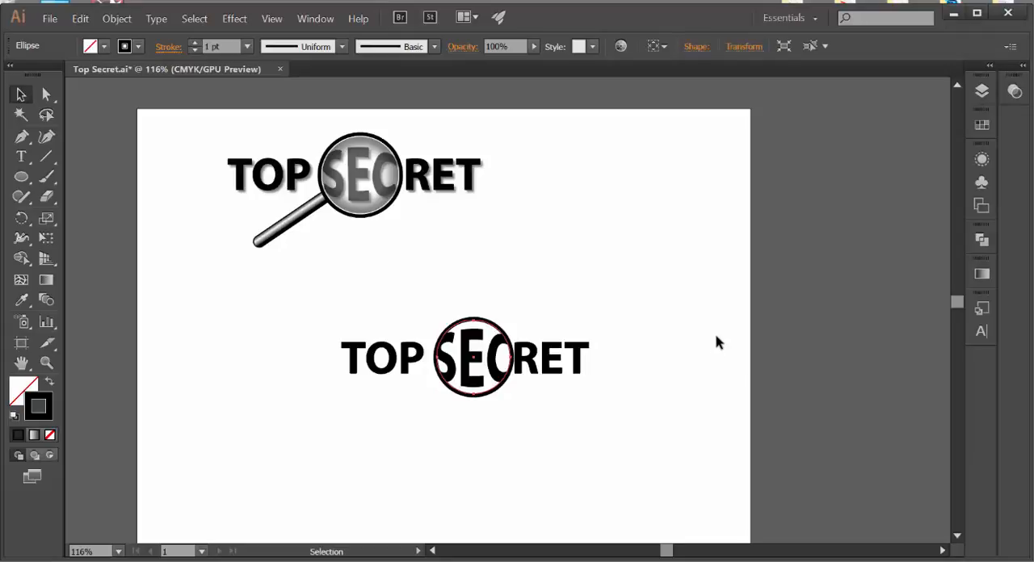
click(716, 343)
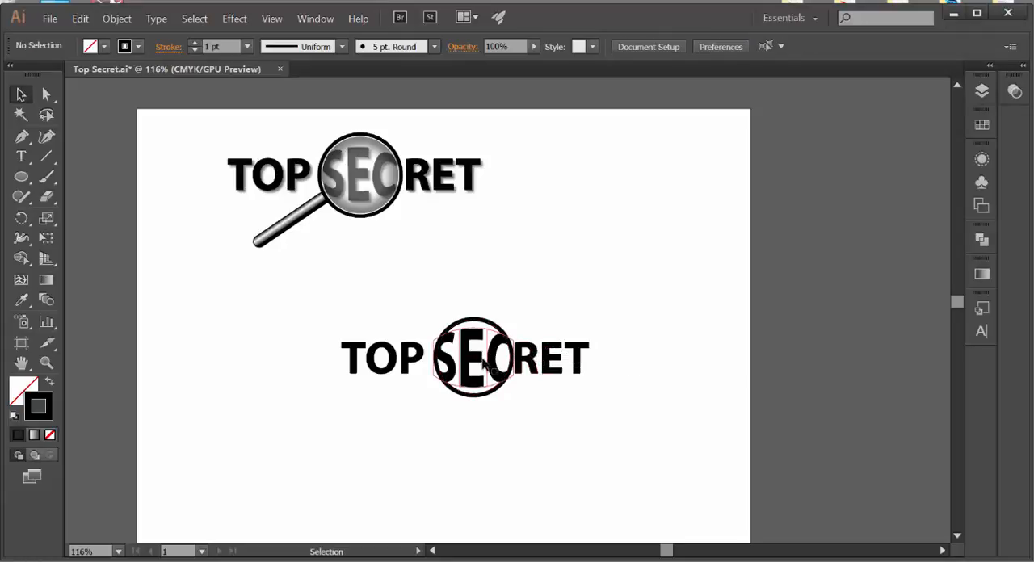
Step: Change the inner circle's stroke colour to white (ffffff)
click(438, 330)
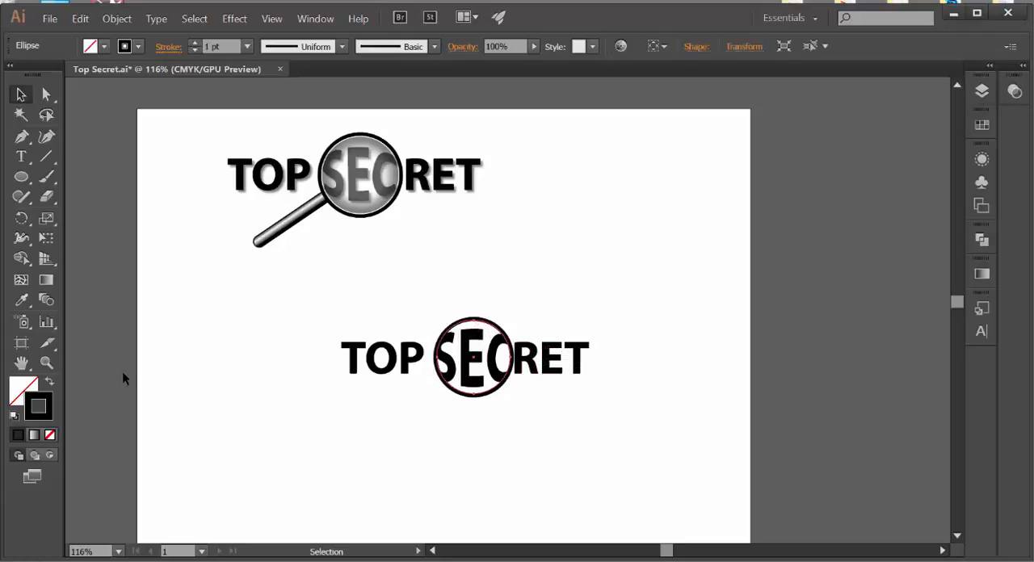
double_click(47, 415)
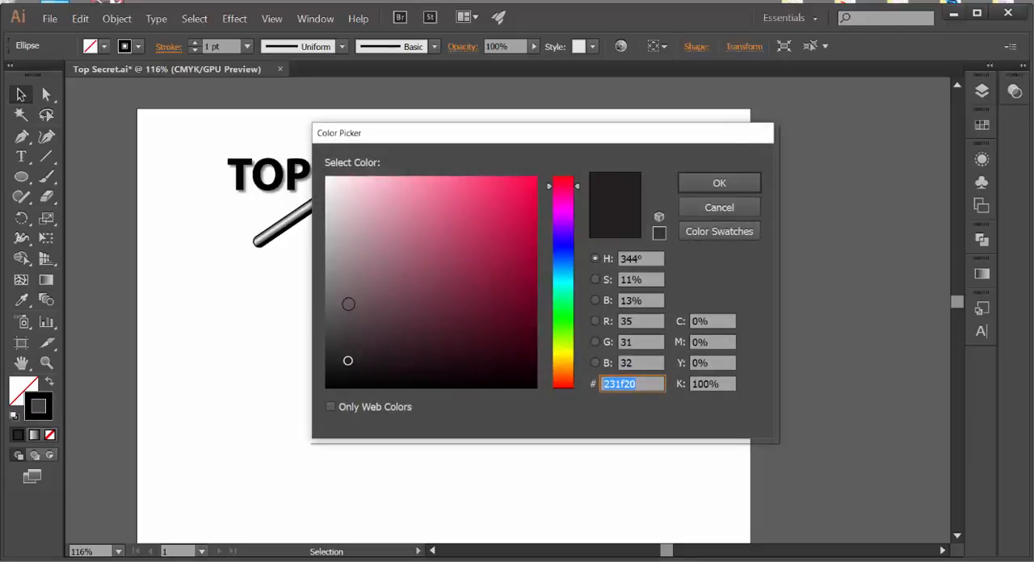
drag(347, 361, 385, 152)
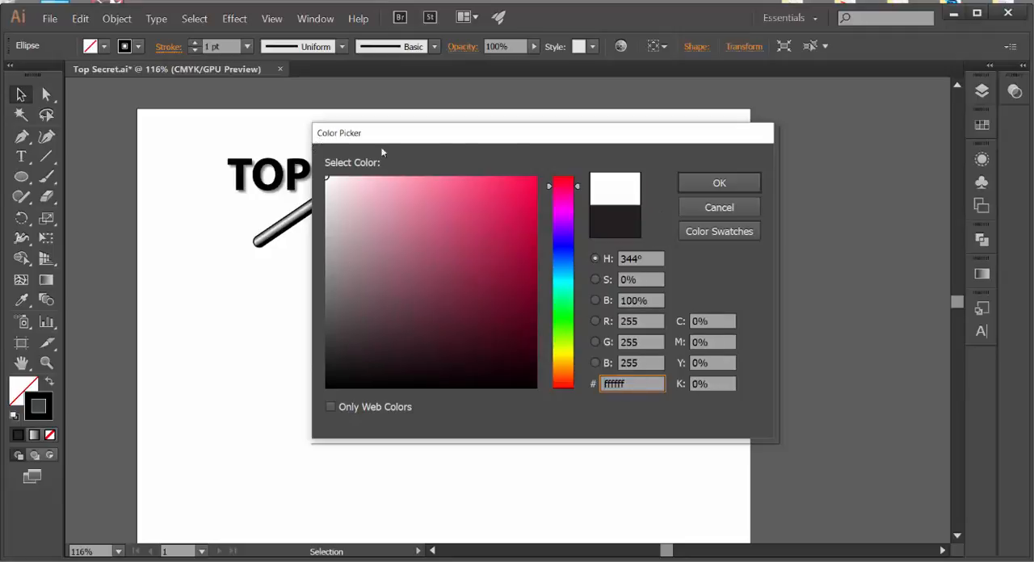
click(716, 184)
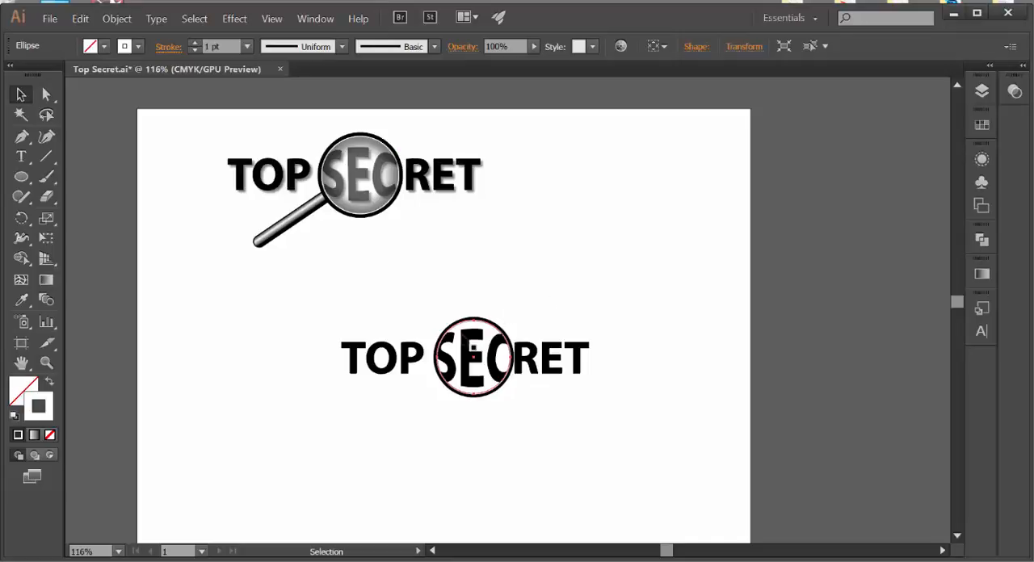
Step: Fill the inner circle with the white-to-black gradient and set the gradient type to Radial
click(22, 390)
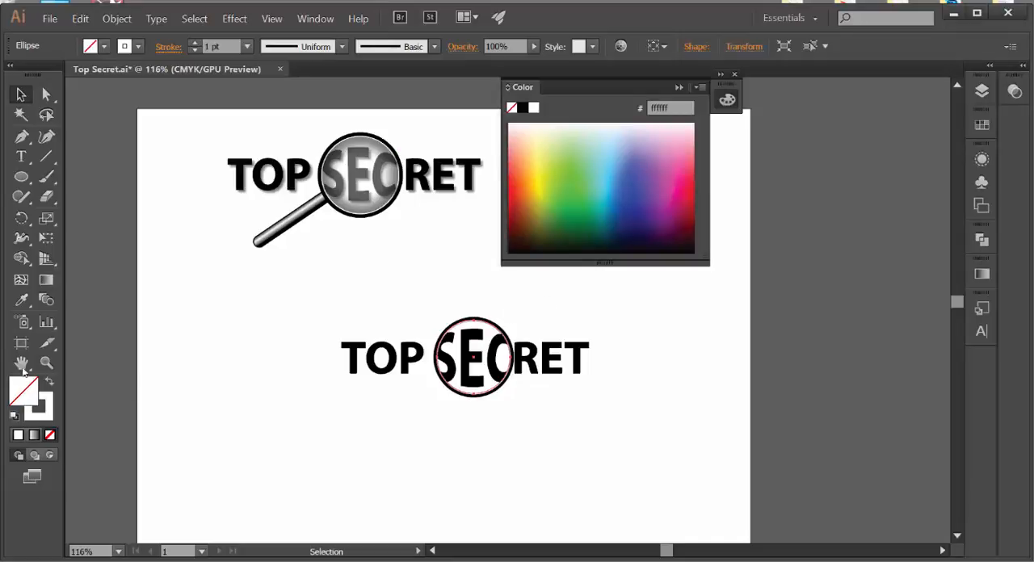
click(46, 280)
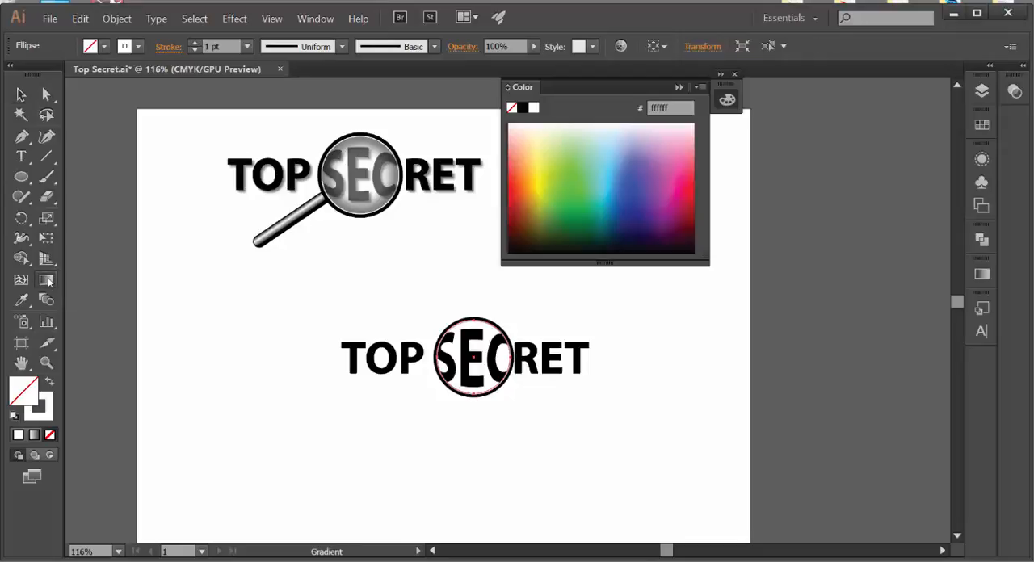
double_click(49, 281)
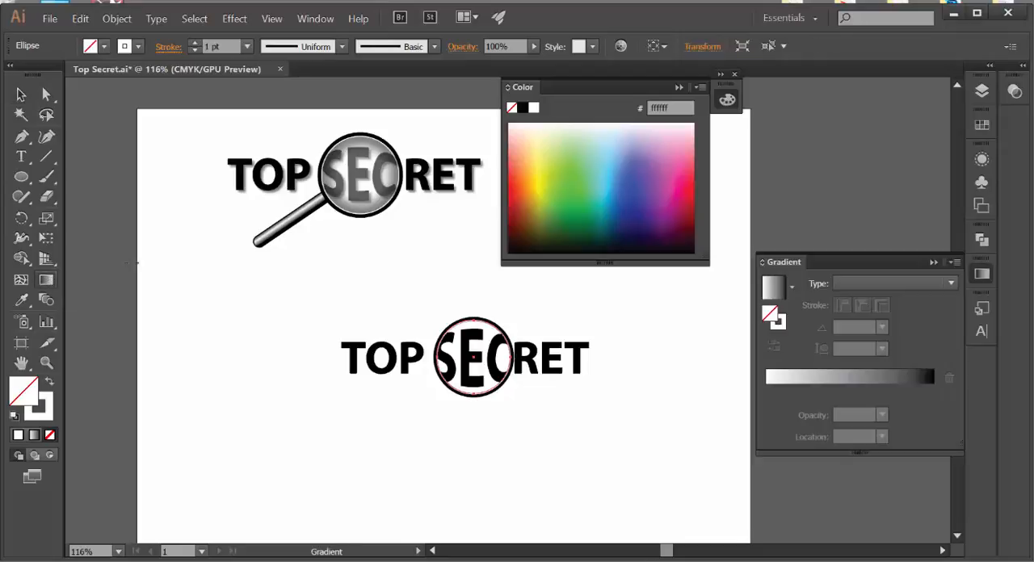
click(785, 295)
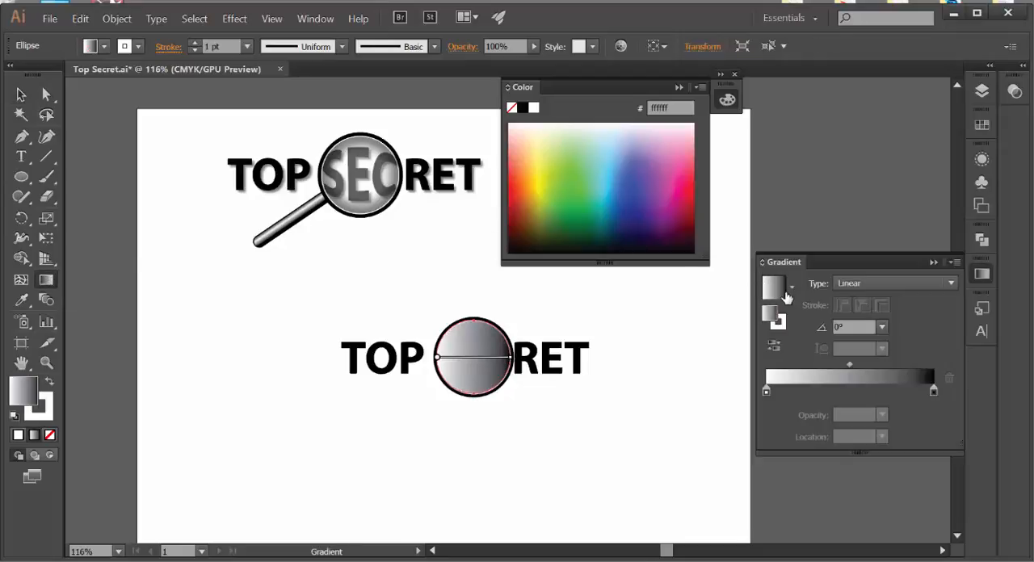
click(866, 283)
click(863, 299)
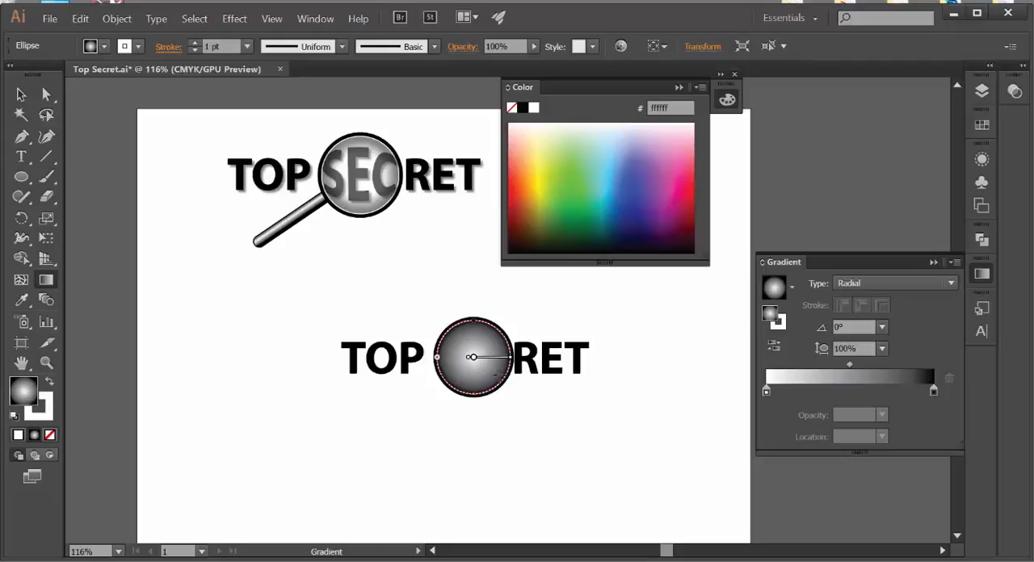
Step: Extend the radial gradient beyond the lens edge, to about one and a half times the circle's radius
mouse_move(518, 370)
drag(514, 360, 579, 362)
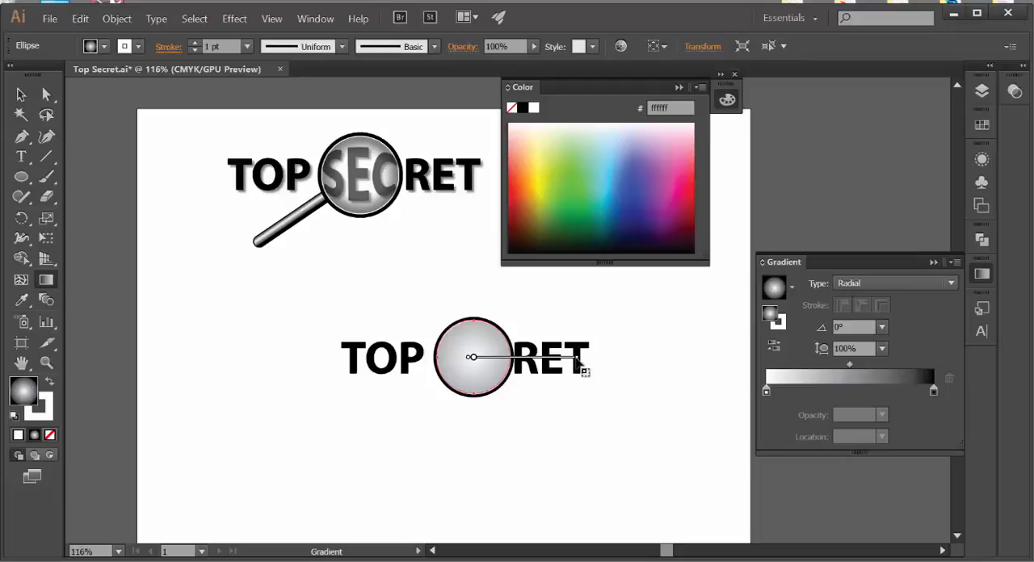
mouse_move(492, 365)
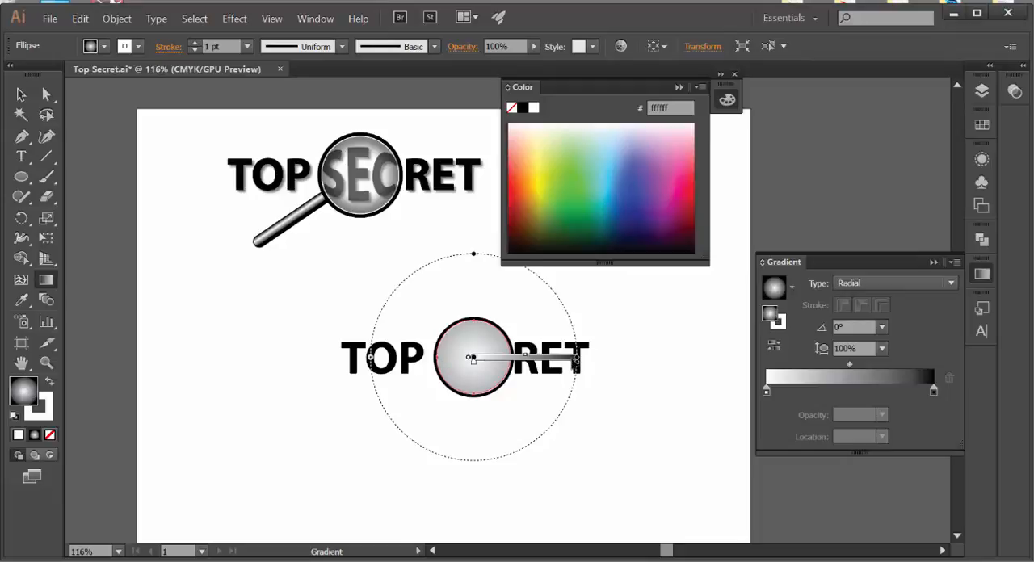
drag(578, 362, 553, 359)
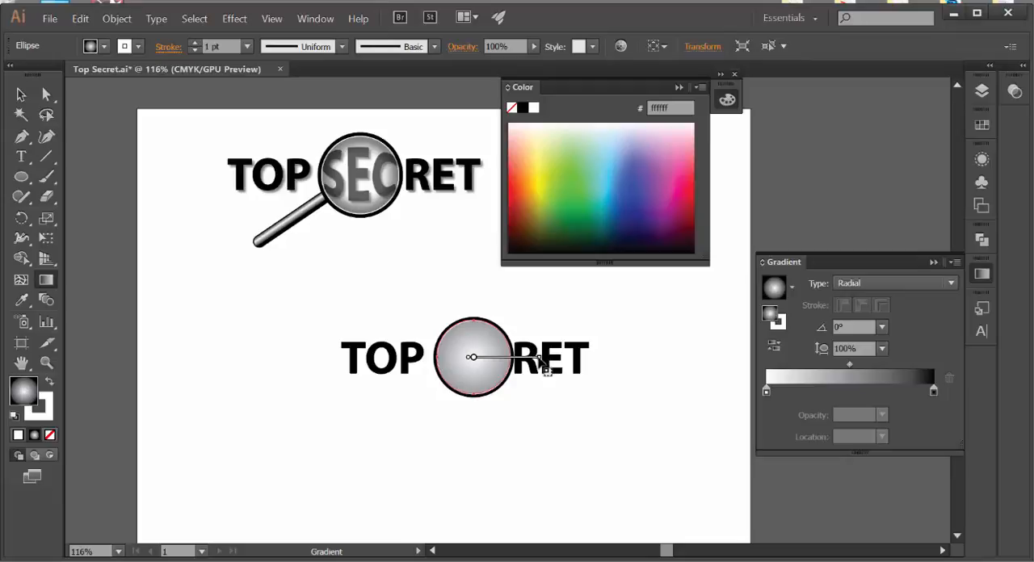
drag(539, 359, 540, 359)
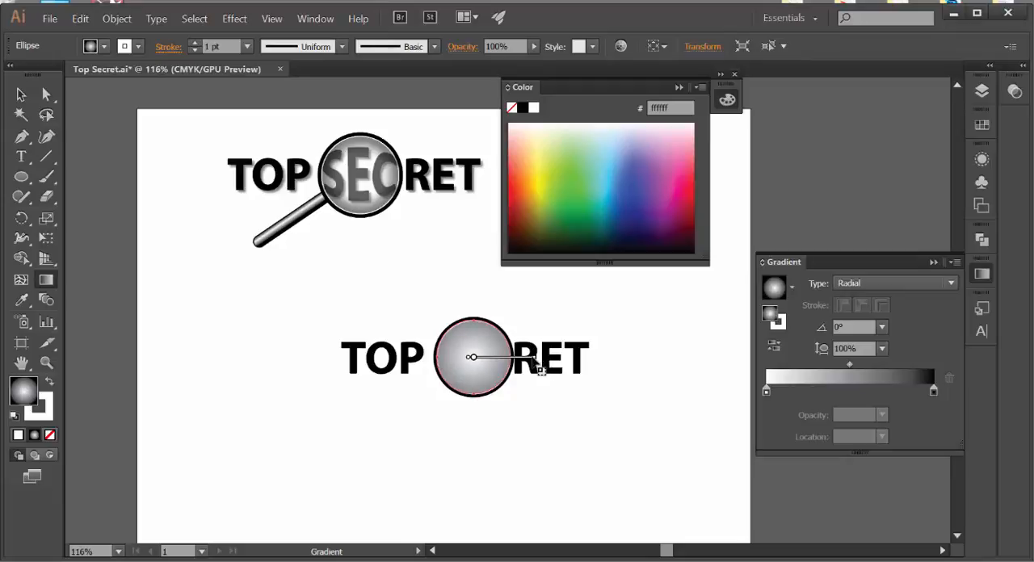
mouse_move(506, 358)
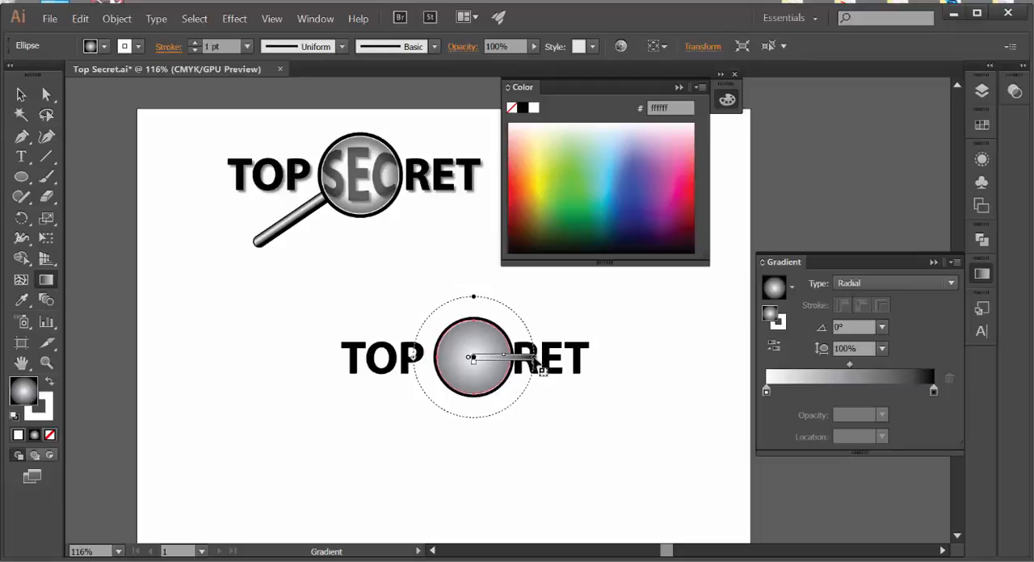
drag(534, 359, 528, 359)
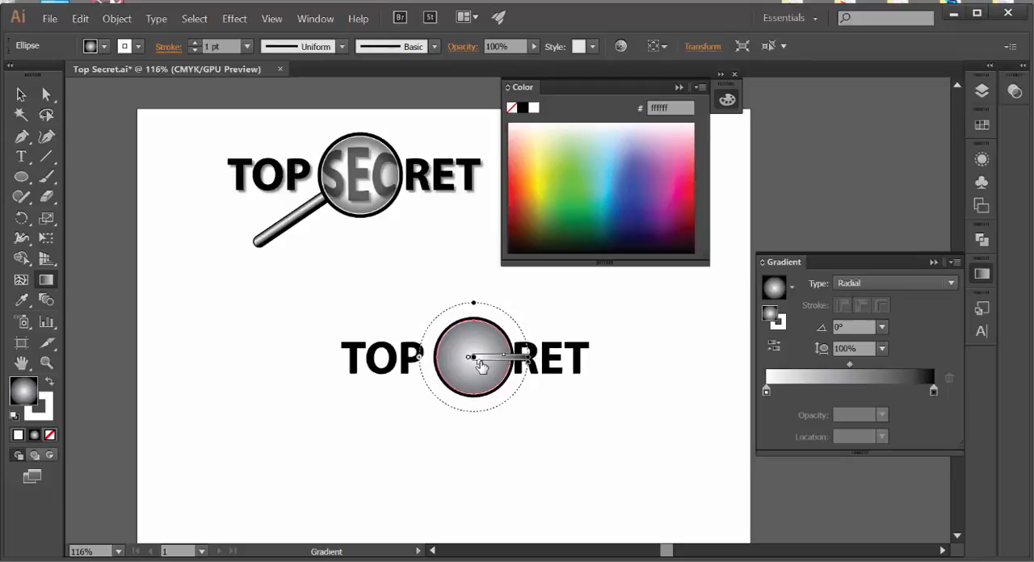
Step: Shift the gradient's white stop and its midpoint slightly outward from the lens centre, then deselect the circle
drag(481, 367, 488, 370)
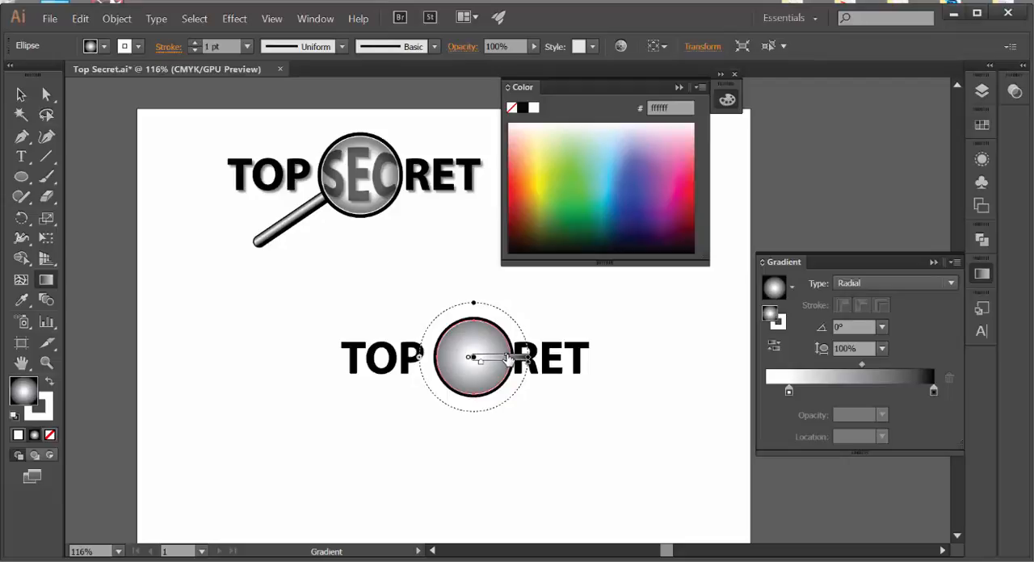
drag(507, 356, 509, 356)
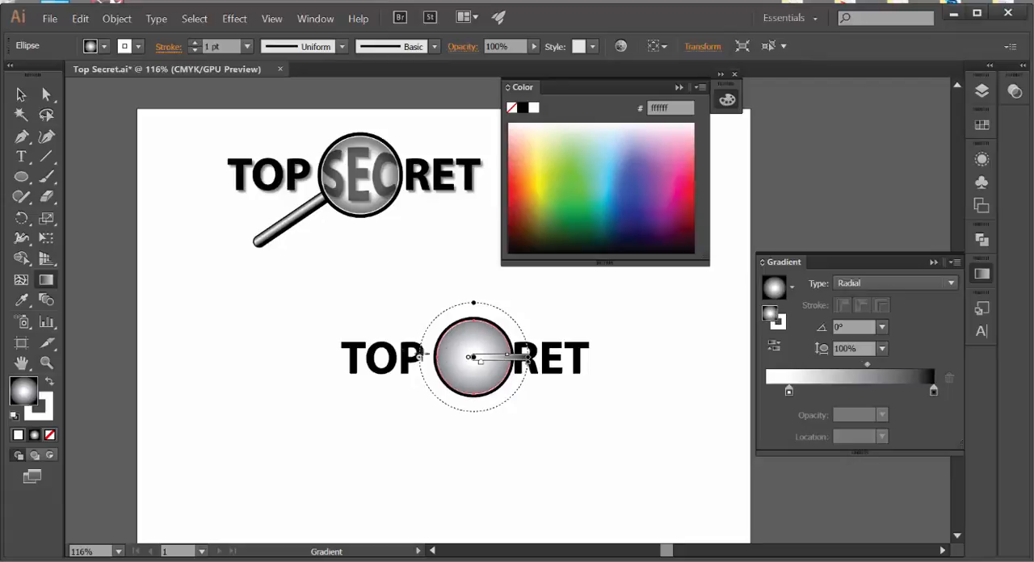
click(21, 94)
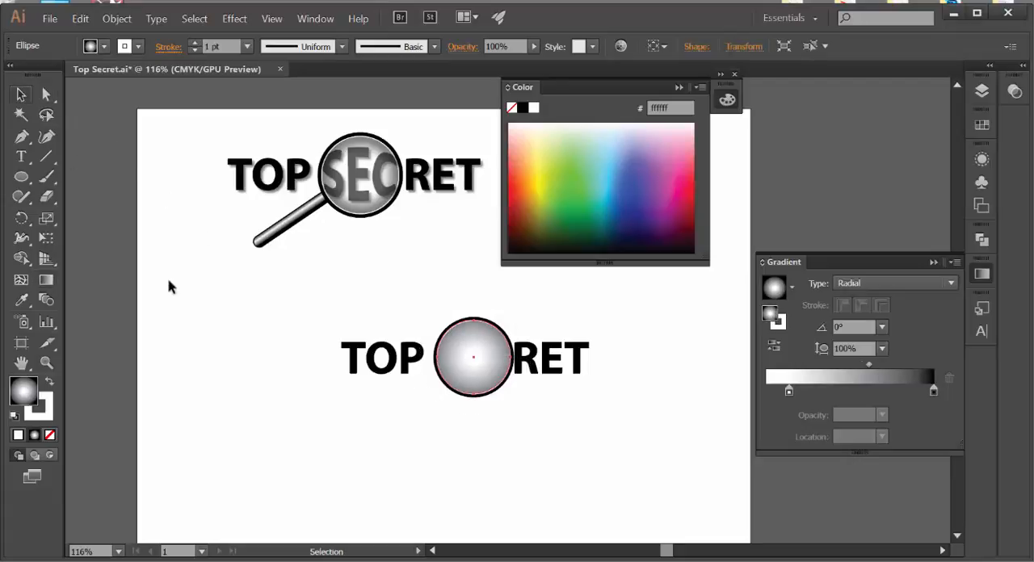
click(500, 435)
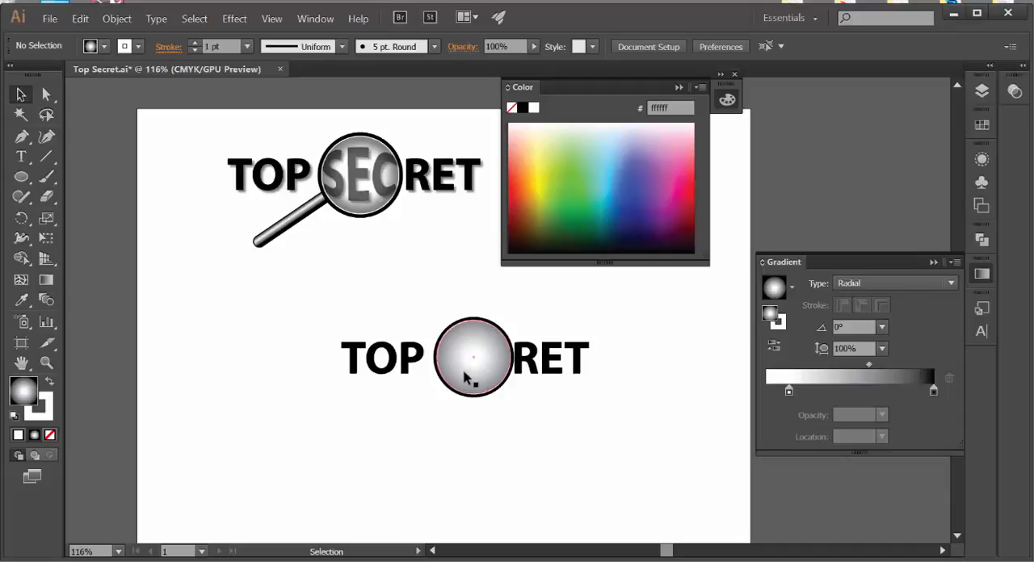
Step: Set the gradient-filled inner lens circle's blending mode to Multiply and deselect it
click(318, 19)
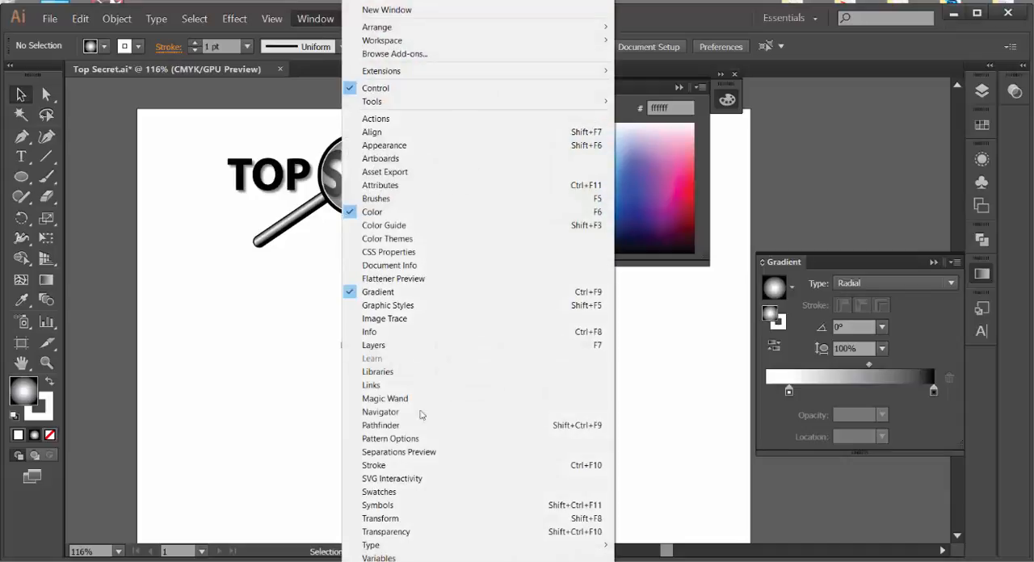
click(420, 531)
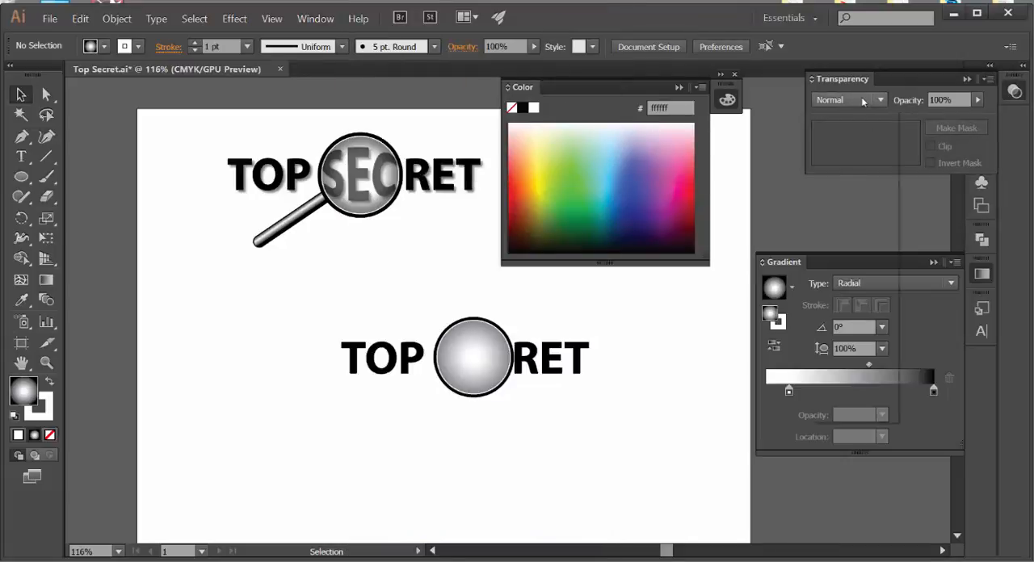
click(856, 100)
key(Escape)
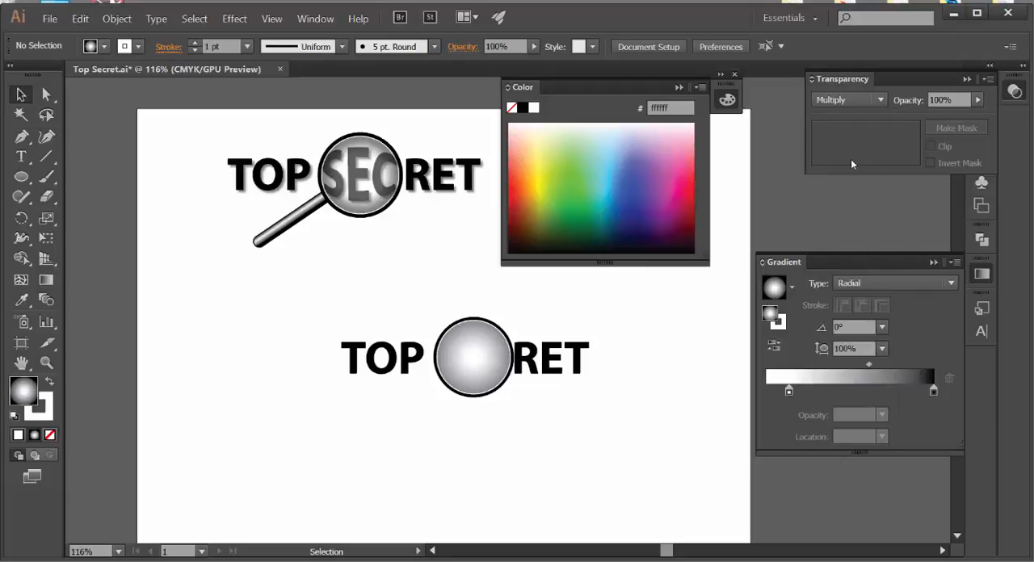
click(483, 370)
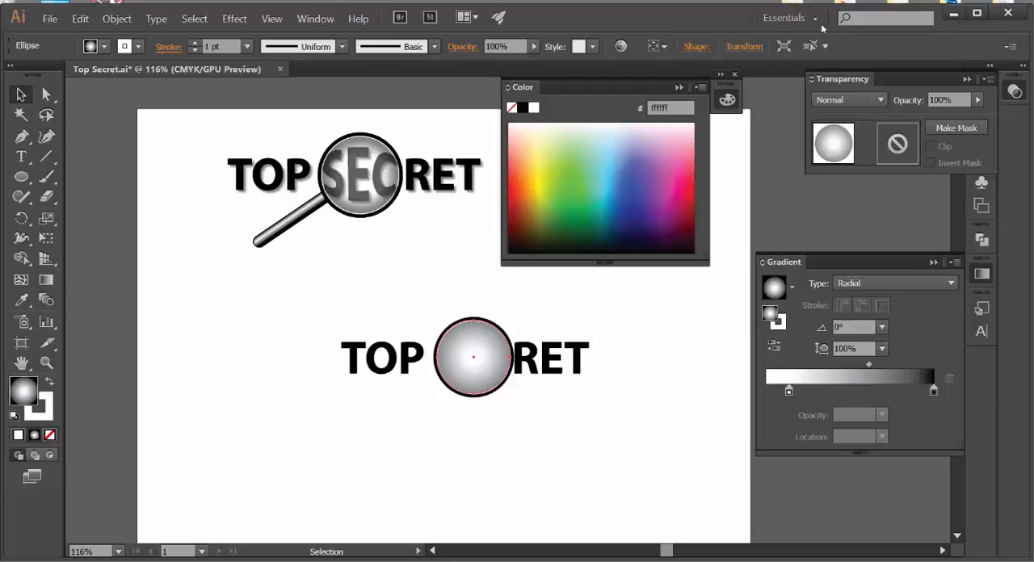
click(858, 98)
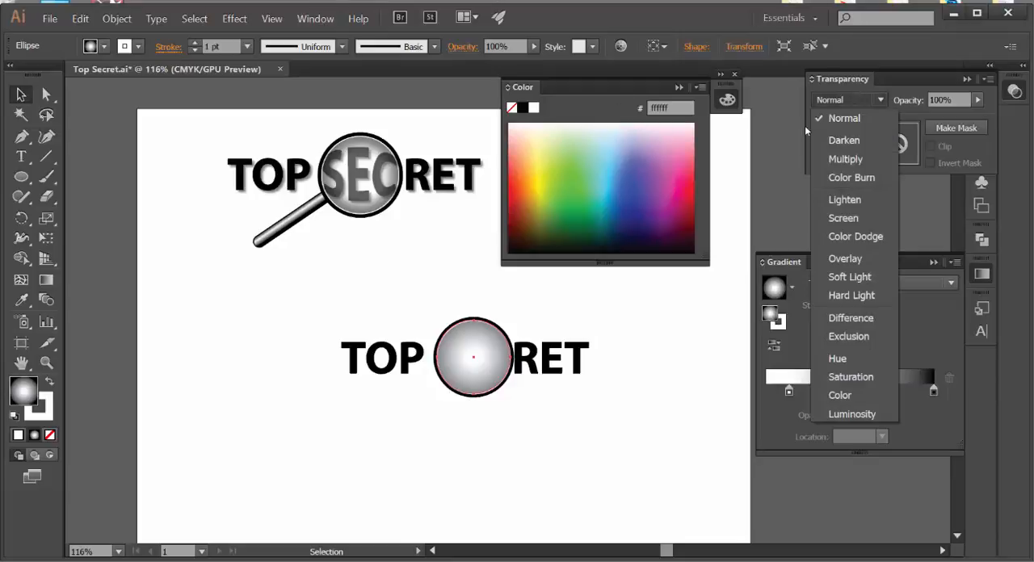
click(844, 158)
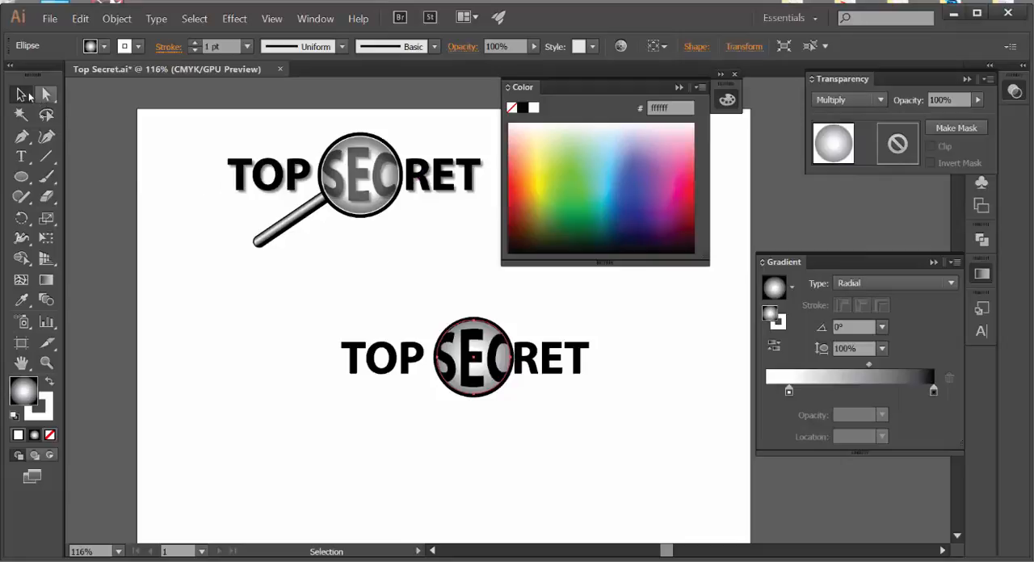
click(531, 320)
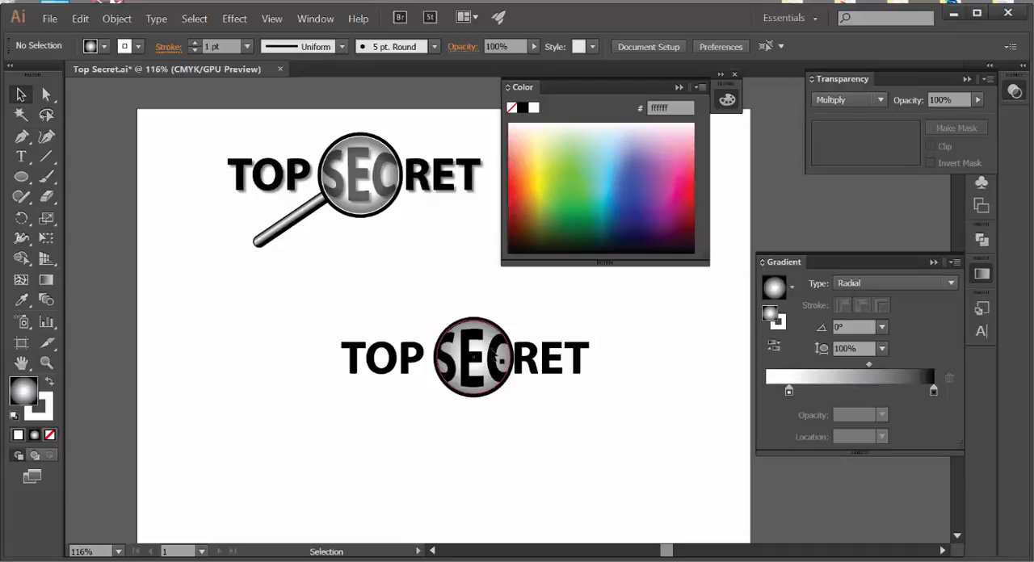
Step: Hide the gradient-filled inner circle over the SEC letters
click(476, 341)
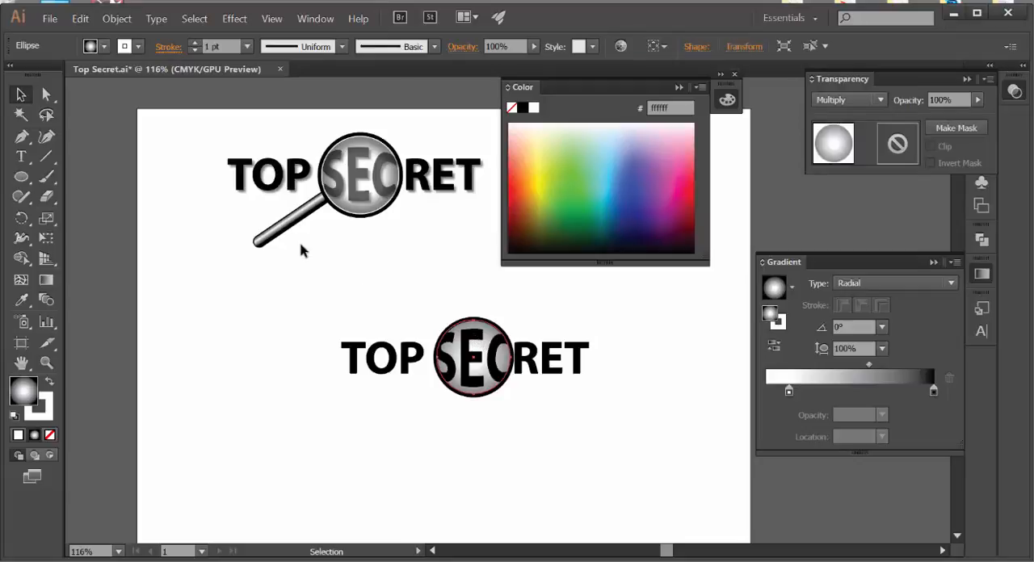
click(117, 18)
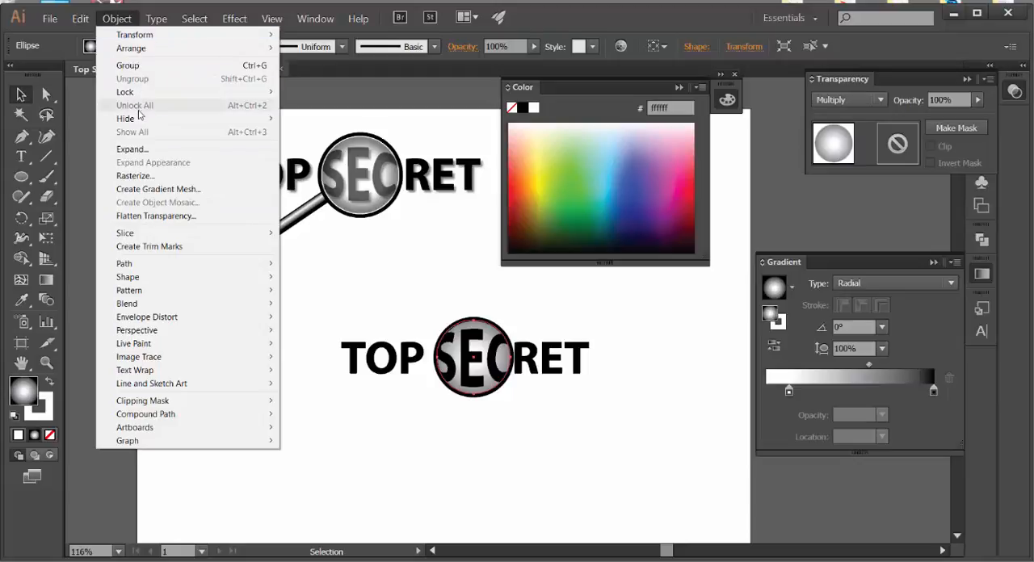
mouse_move(142, 121)
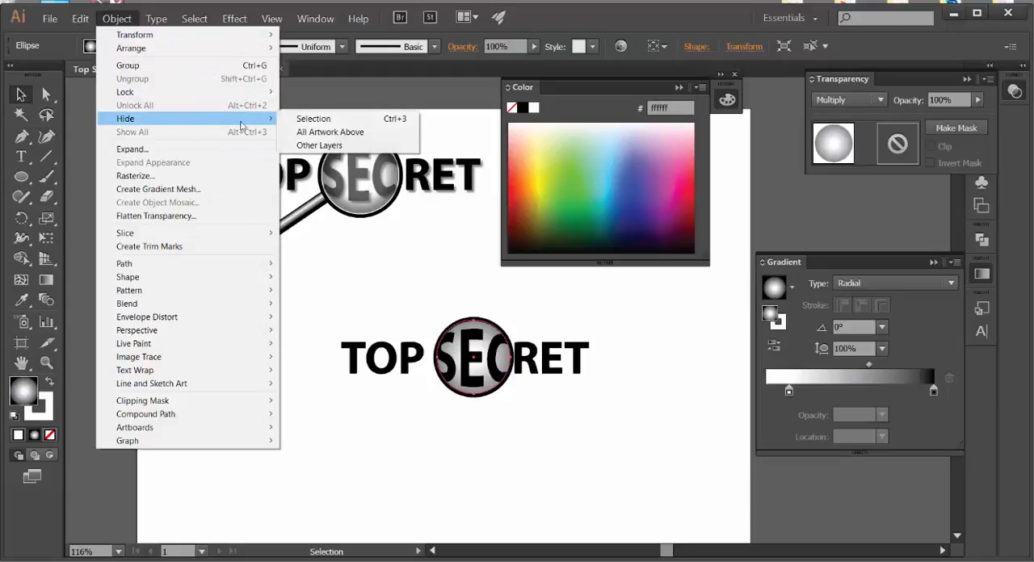
click(315, 119)
Step: Try locking the clipped SEC letter group and undo the lock
click(478, 343)
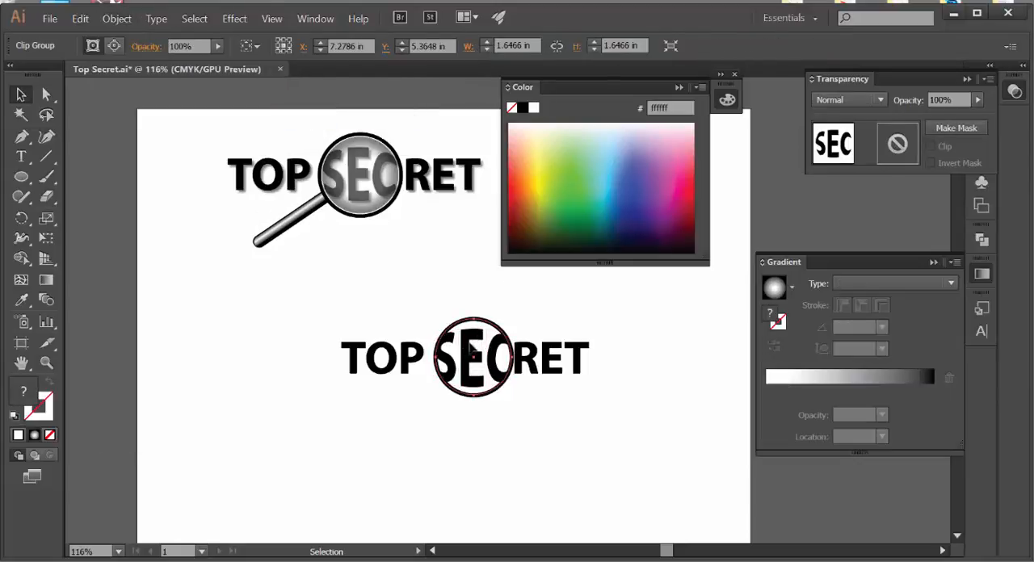
click(119, 18)
mouse_move(129, 93)
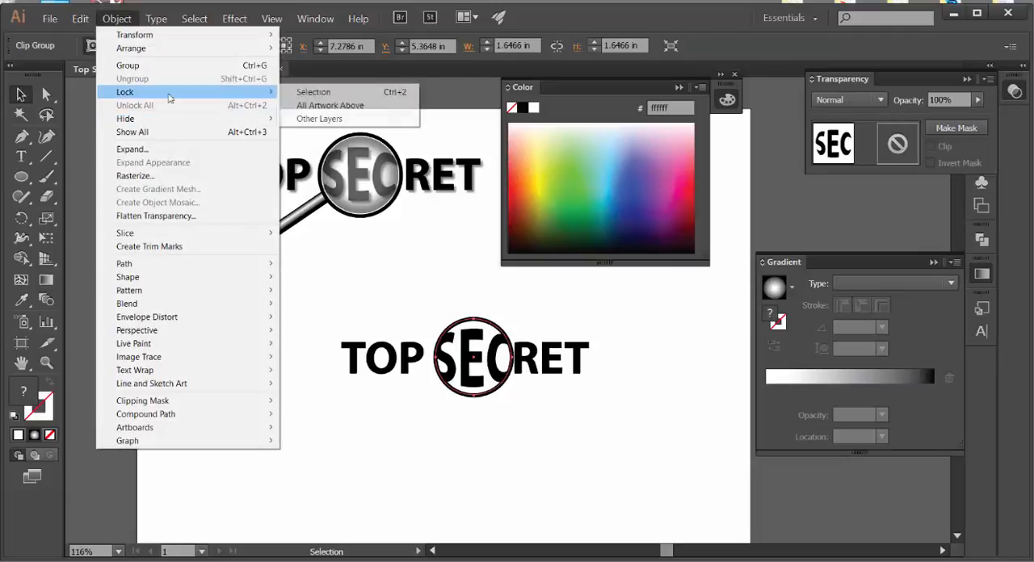
click(311, 92)
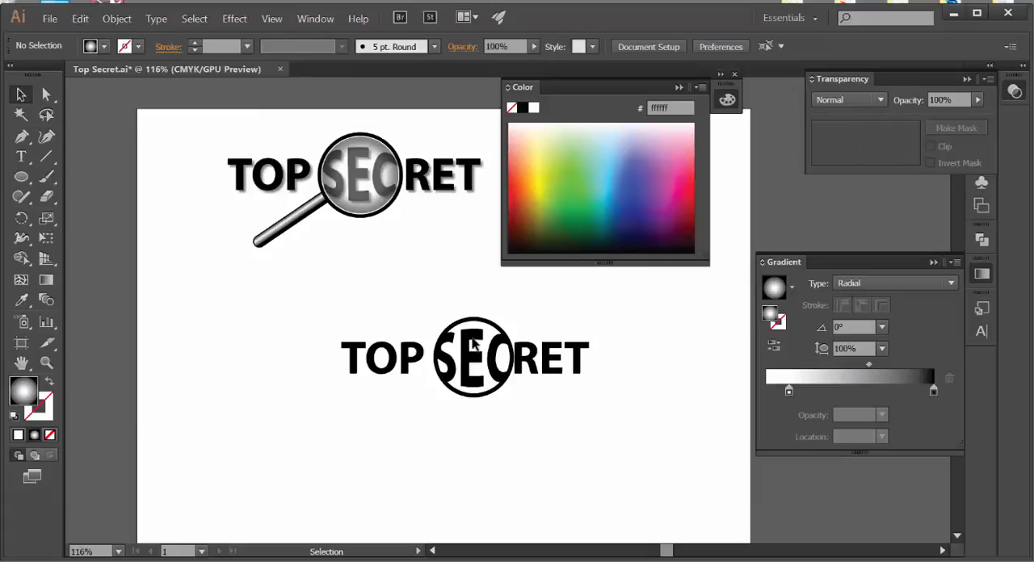
click(478, 360)
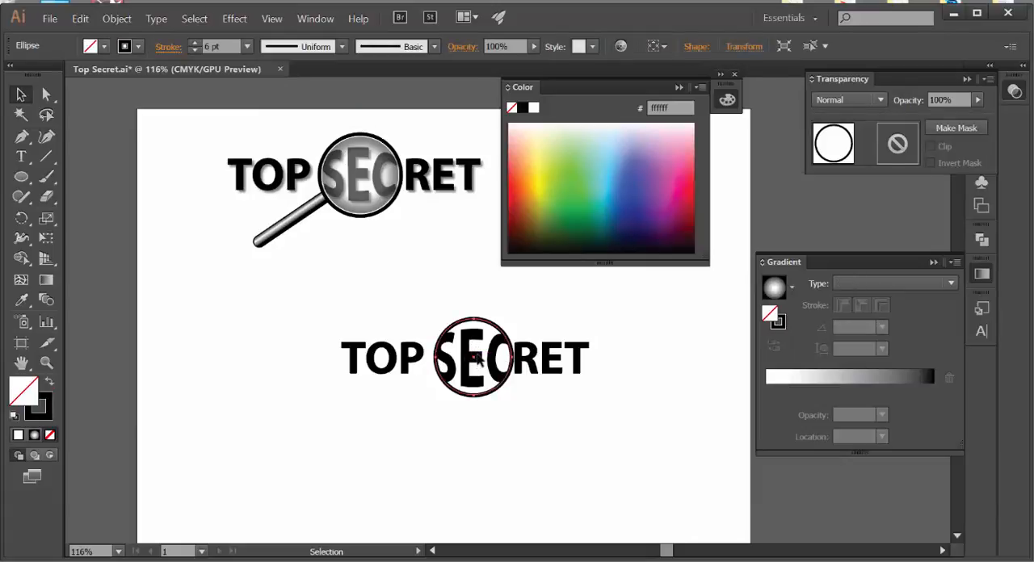
click(80, 17)
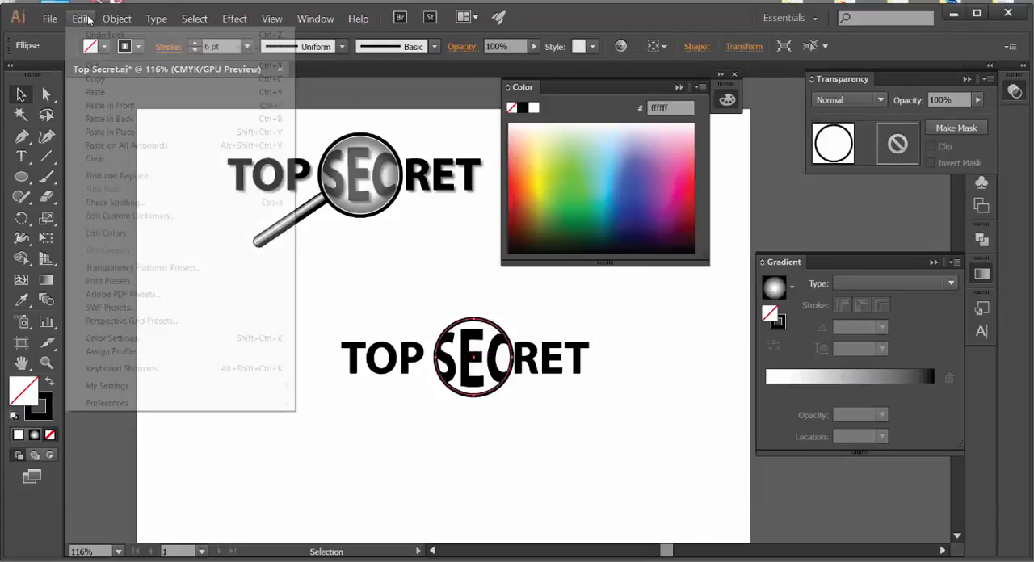
click(80, 35)
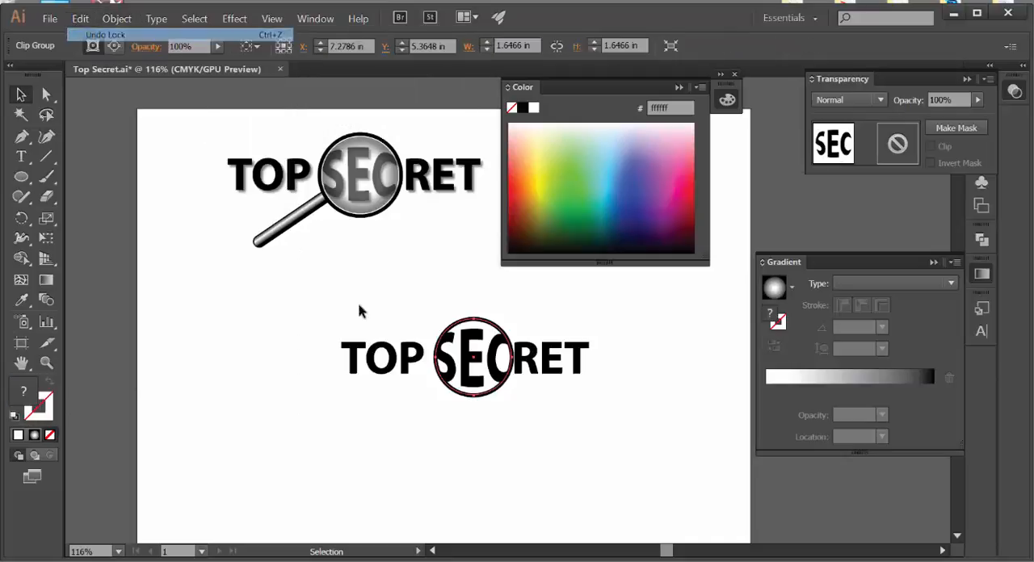
Step: Reduce the clipped SEC letter group's opacity to 71%
click(509, 408)
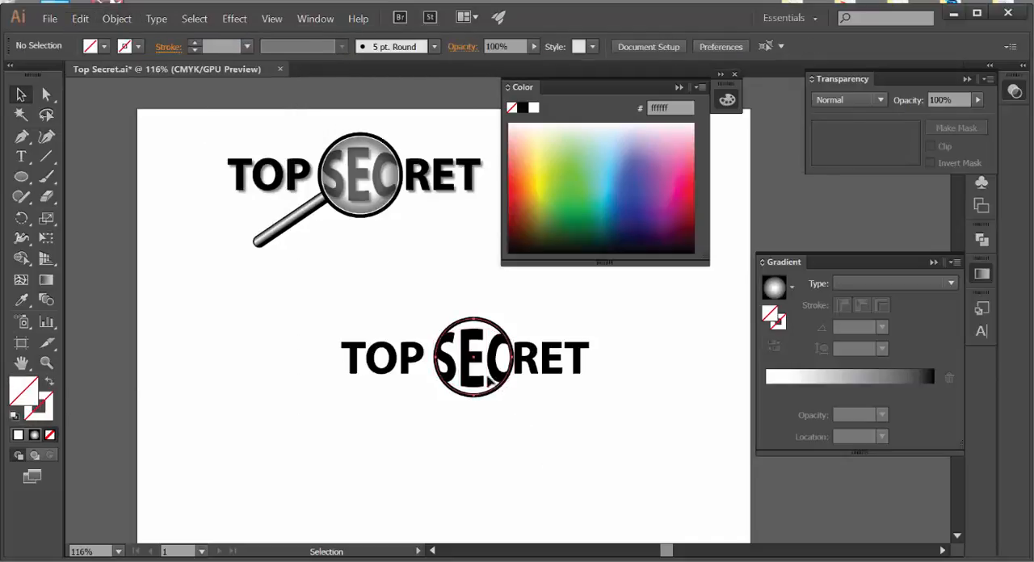
click(490, 377)
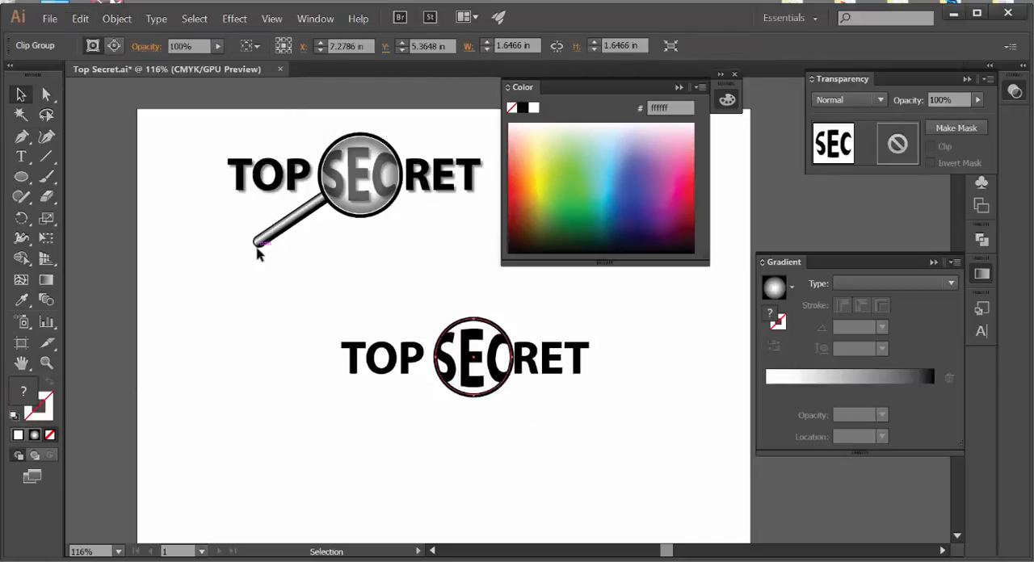
click(978, 99)
drag(981, 114, 963, 116)
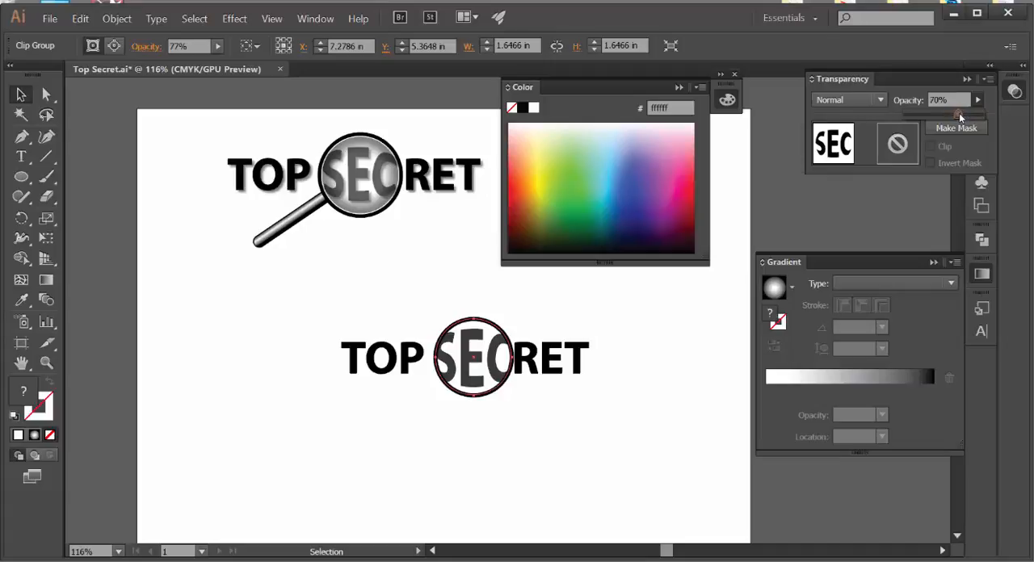
drag(960, 114, 960, 114)
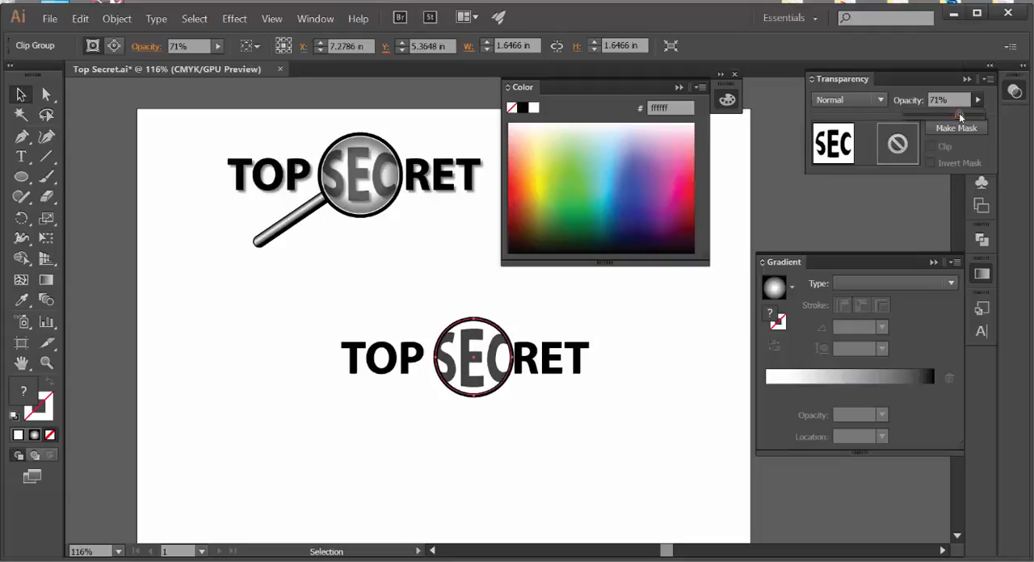
Step: Show the hidden gradient circle over the SEC letters again and deselect it
click(116, 19)
click(122, 131)
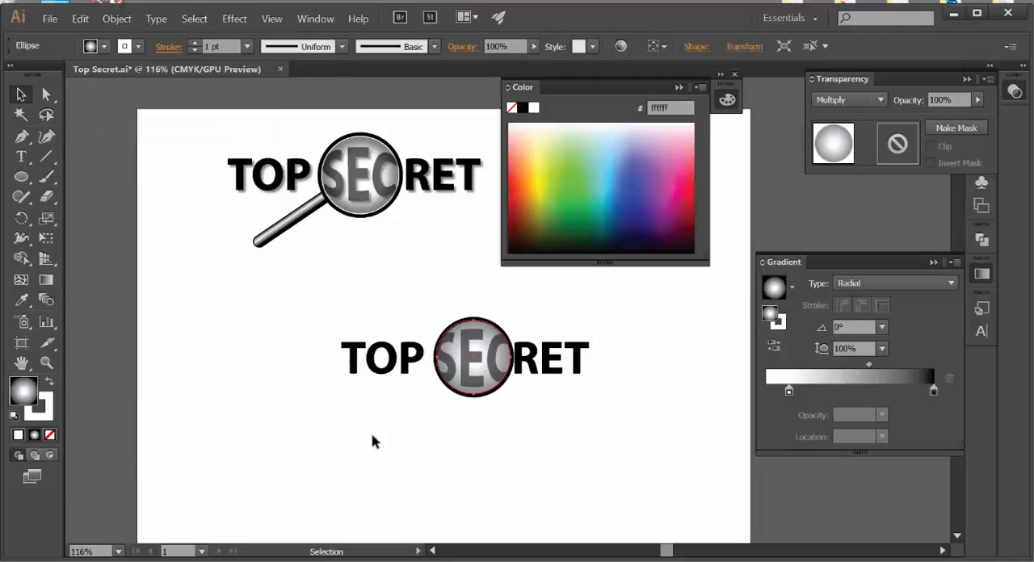
click(488, 420)
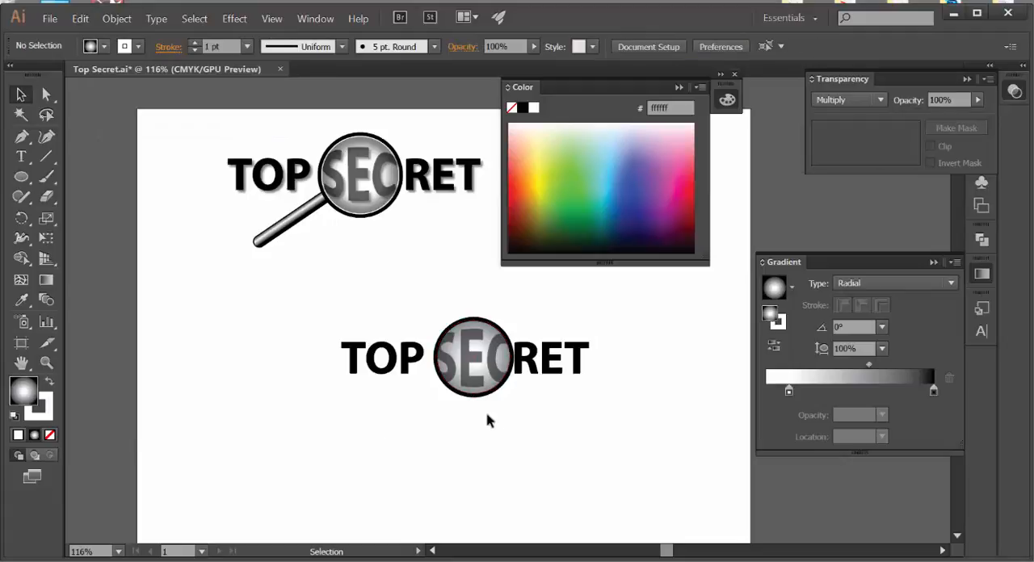
click(677, 87)
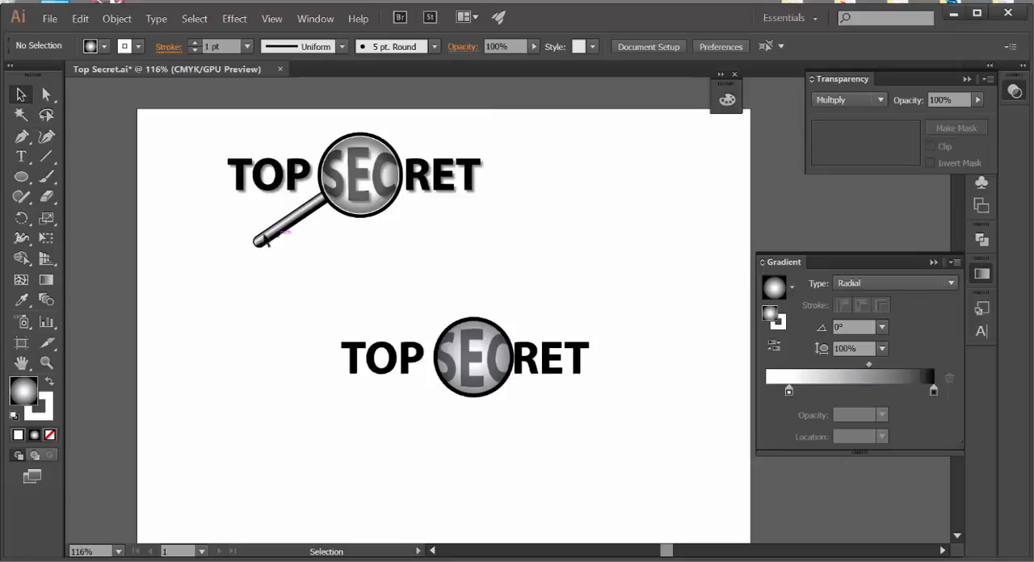
Step: Draw a horizontal rounded rectangle for the handle, about 2.6 in wide and 0.3 in high, below the new TOP SECRET text
click(22, 176)
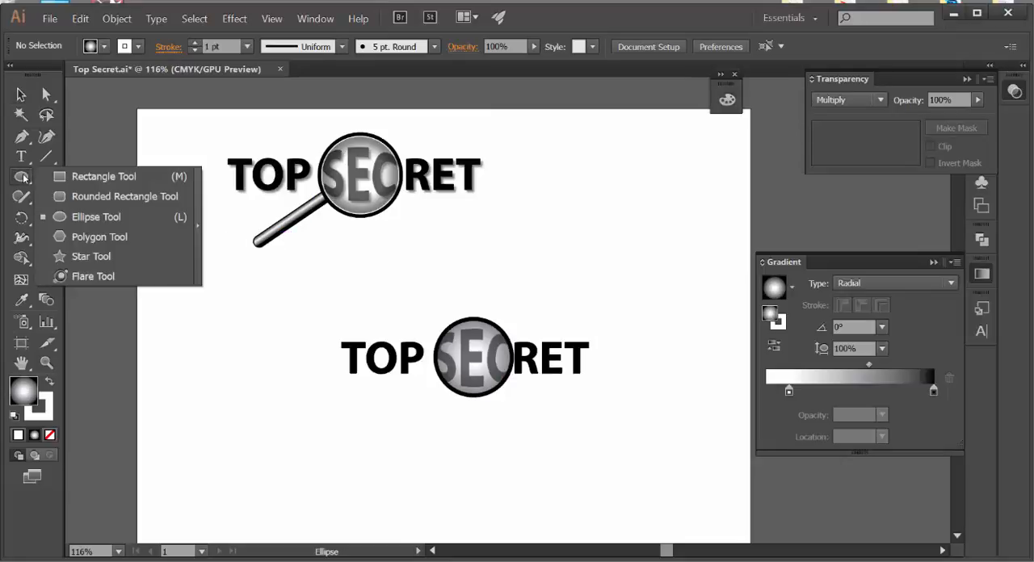
click(125, 196)
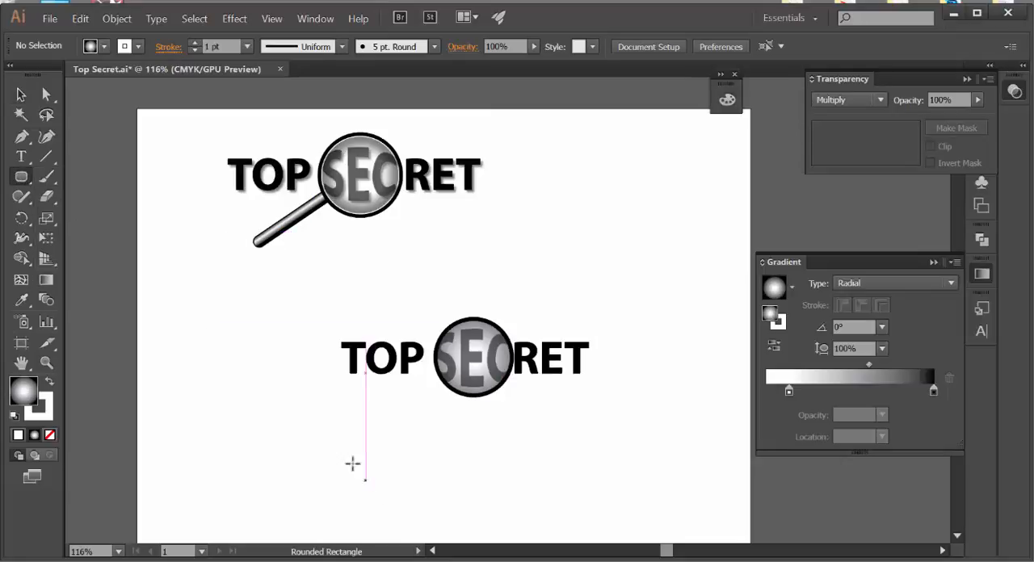
drag(320, 440, 450, 455)
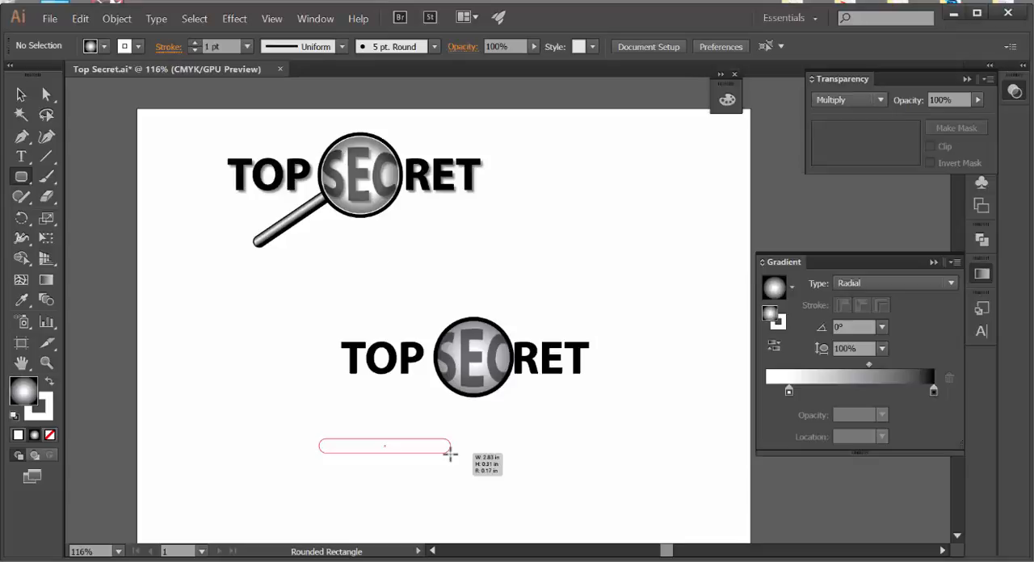
drag(450, 455, 450, 452)
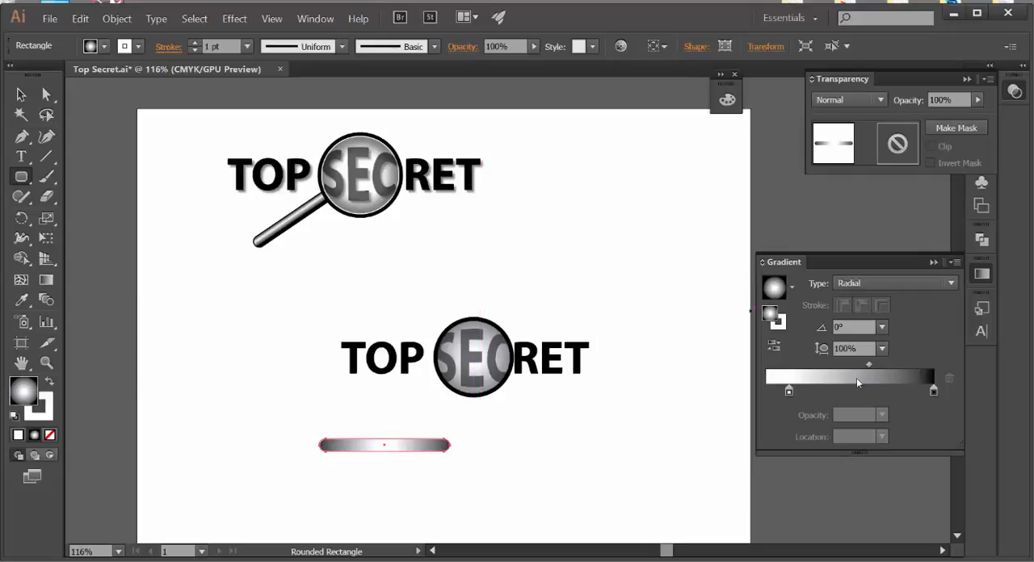
Step: Set the handle's radial gradient angle to 90°
click(882, 327)
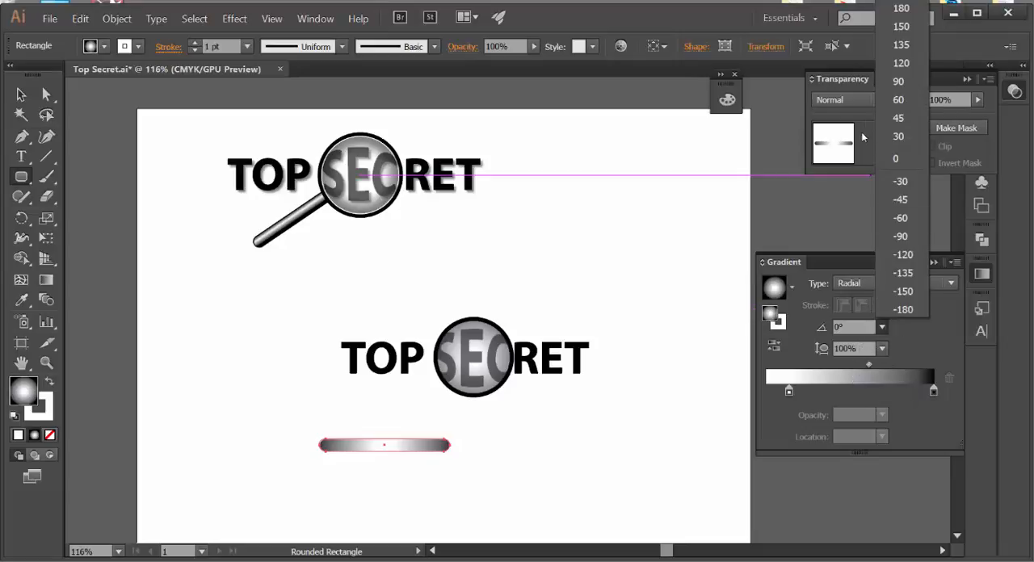
click(907, 84)
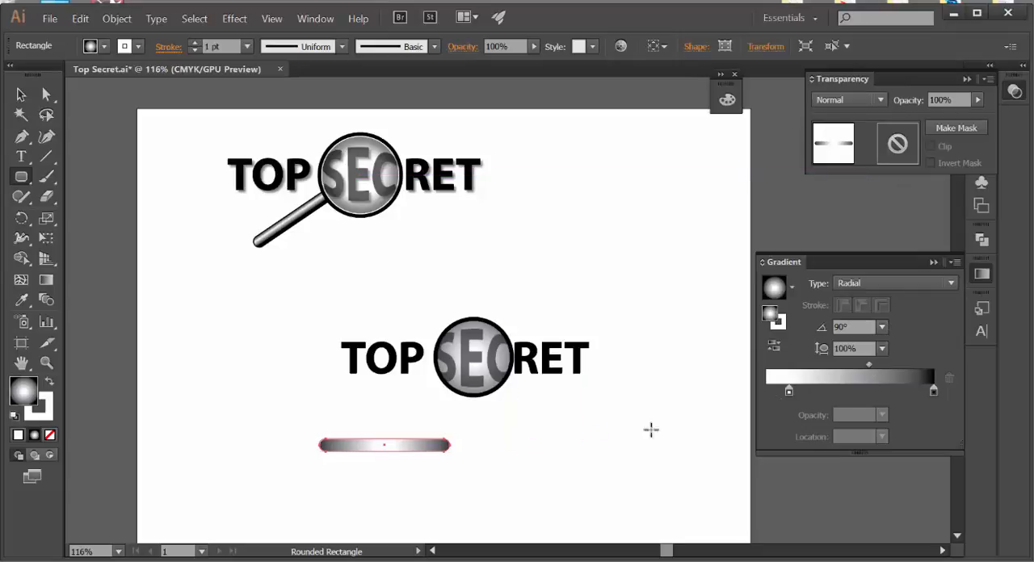
click(883, 327)
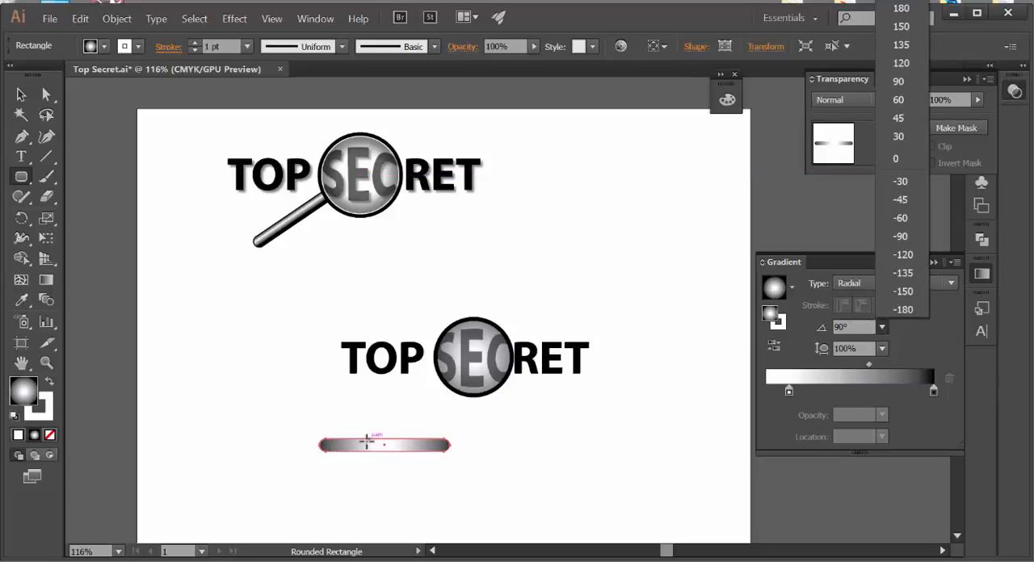
click(47, 278)
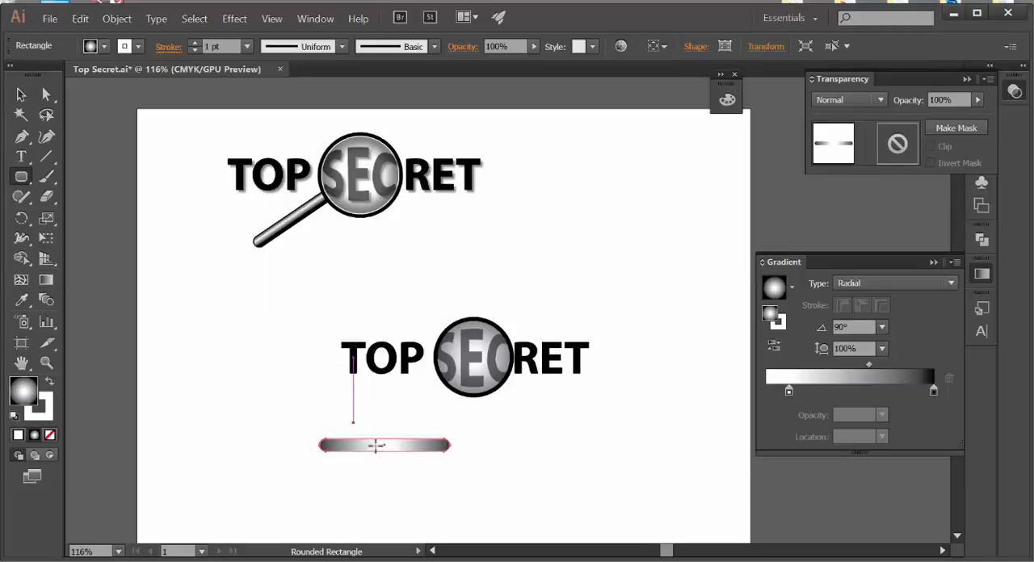
Step: Rotate the handle's gradient to about 0° with the Gradient tool, and redraw it very short at -90° just beyond the handle's right end
click(47, 279)
mouse_move(376, 410)
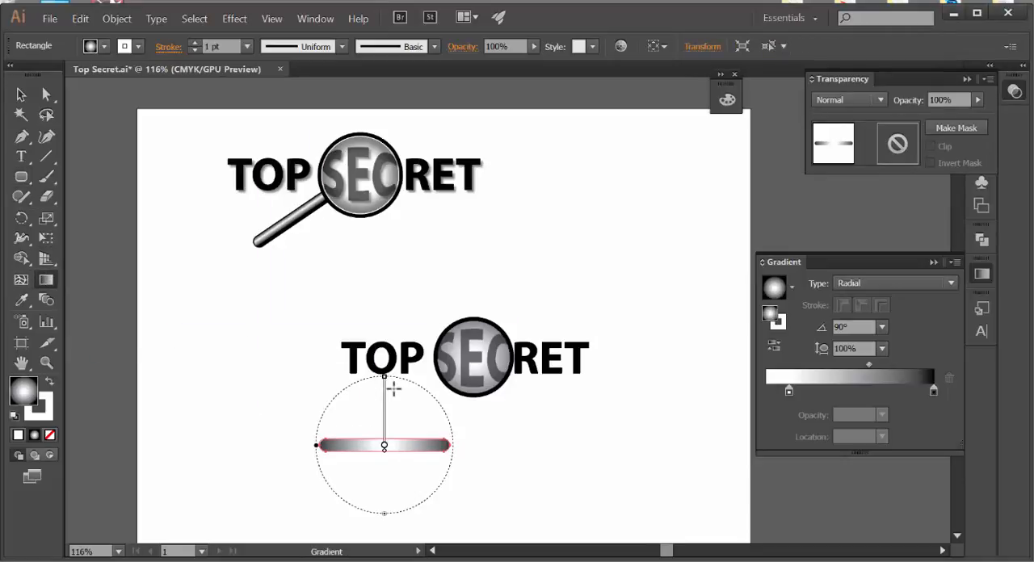
mouse_move(397, 379)
mouse_down()
mouse_move(429, 397)
mouse_move(457, 459)
mouse_up()
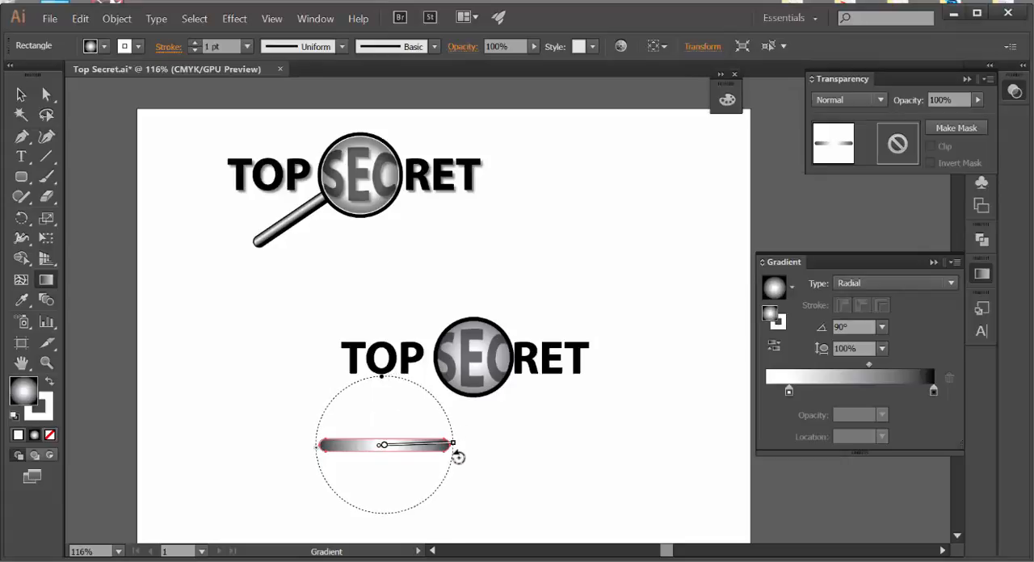
mouse_move(451, 450)
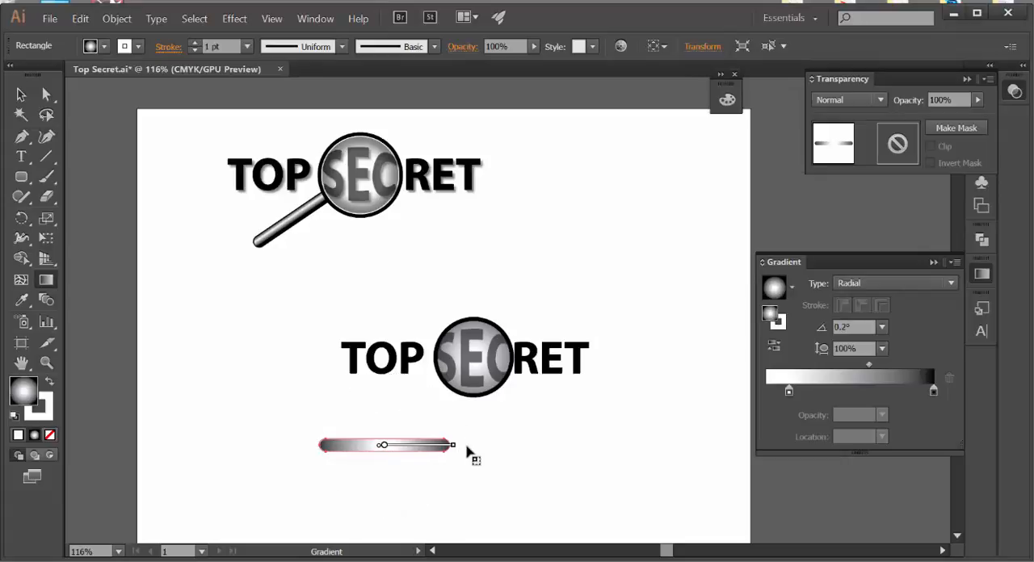
drag(467, 442, 467, 445)
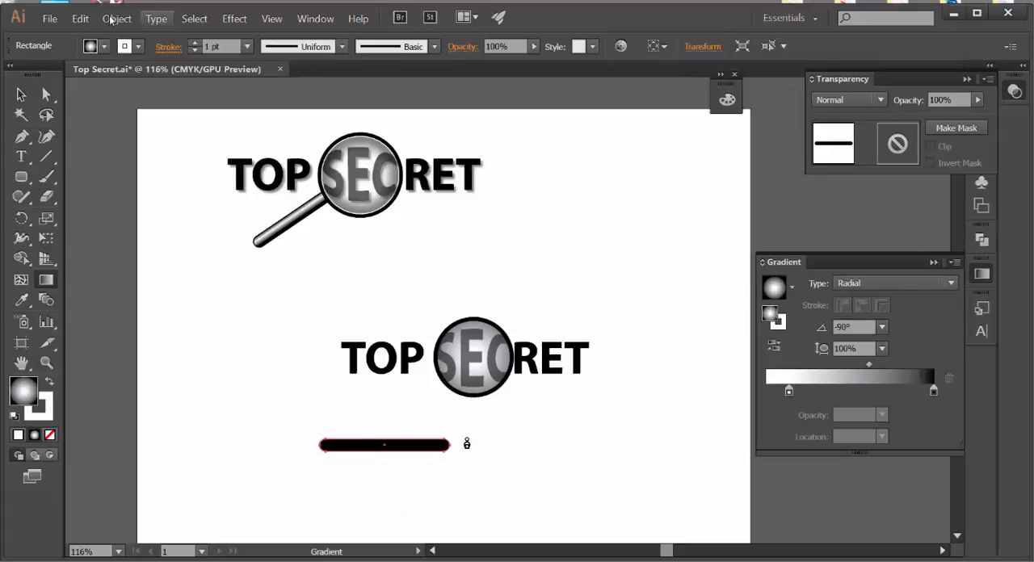
Step: Undo the last gradient redraw on the handle and change its fill to a linear gradient at 90°
click(80, 18)
click(90, 36)
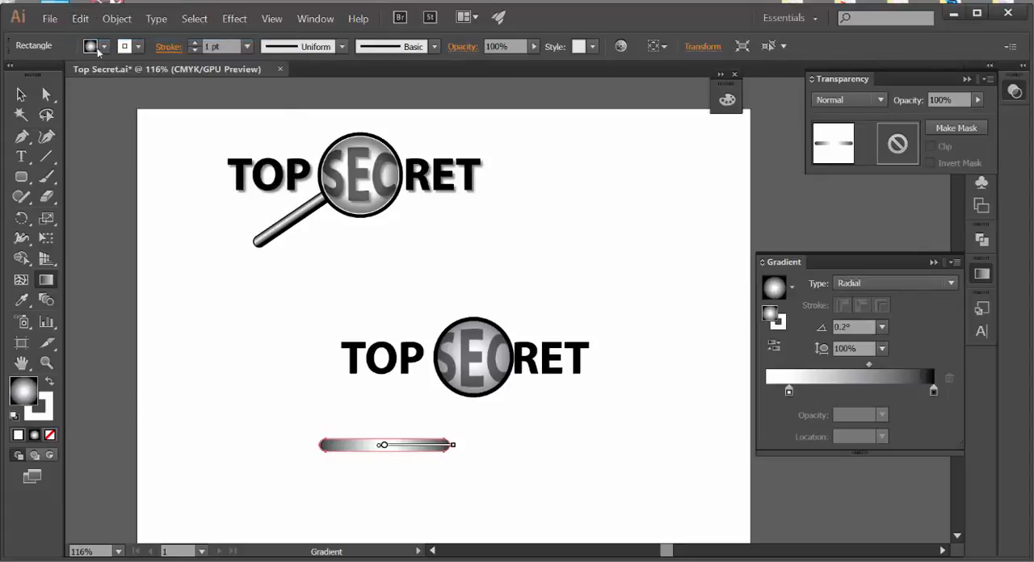
click(868, 287)
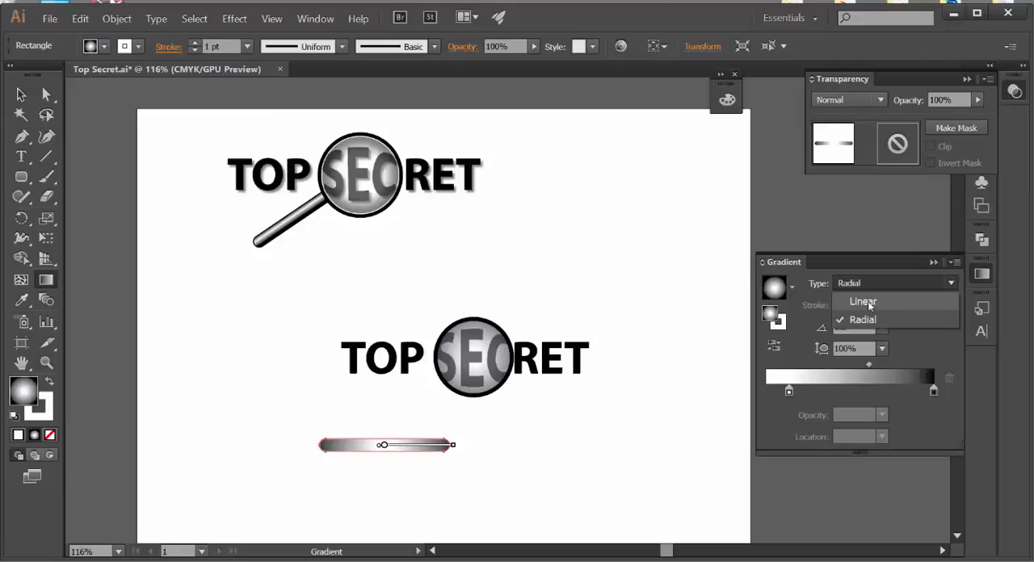
click(868, 301)
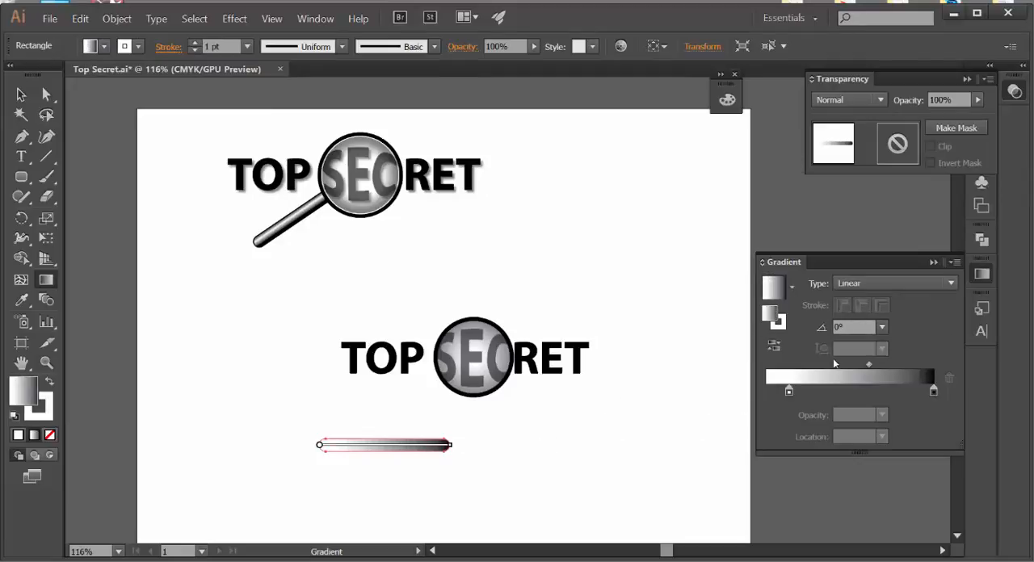
click(881, 327)
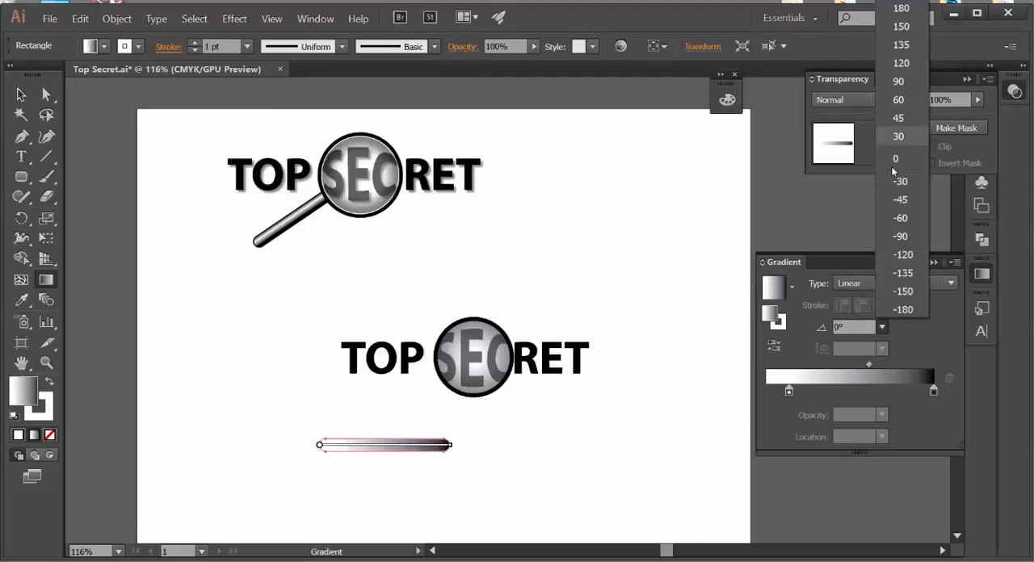
click(889, 82)
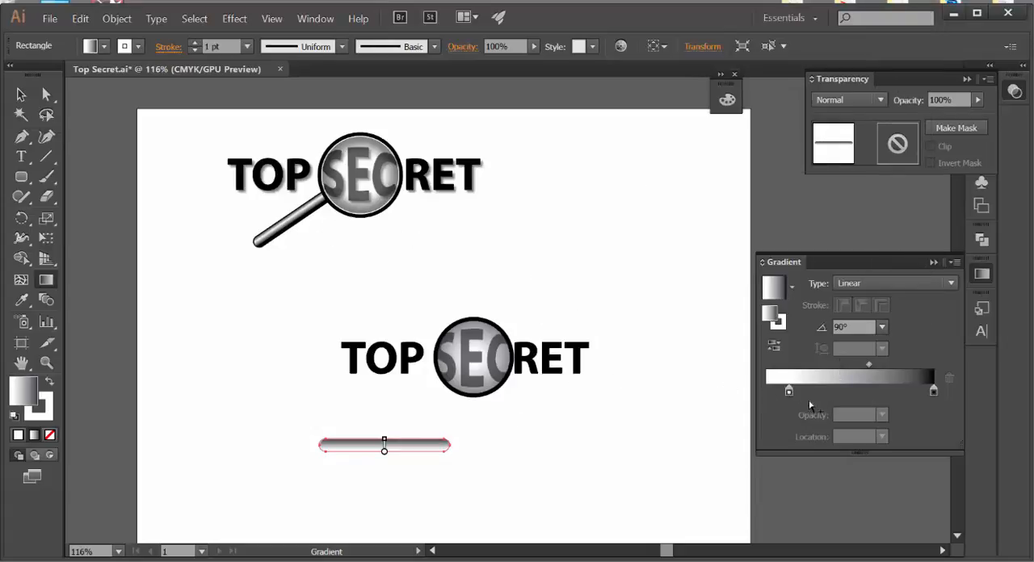
Step: Shift the handle gradient's white stop to about 33% and add a black (K 100%) stop at 0%
drag(788, 392, 823, 391)
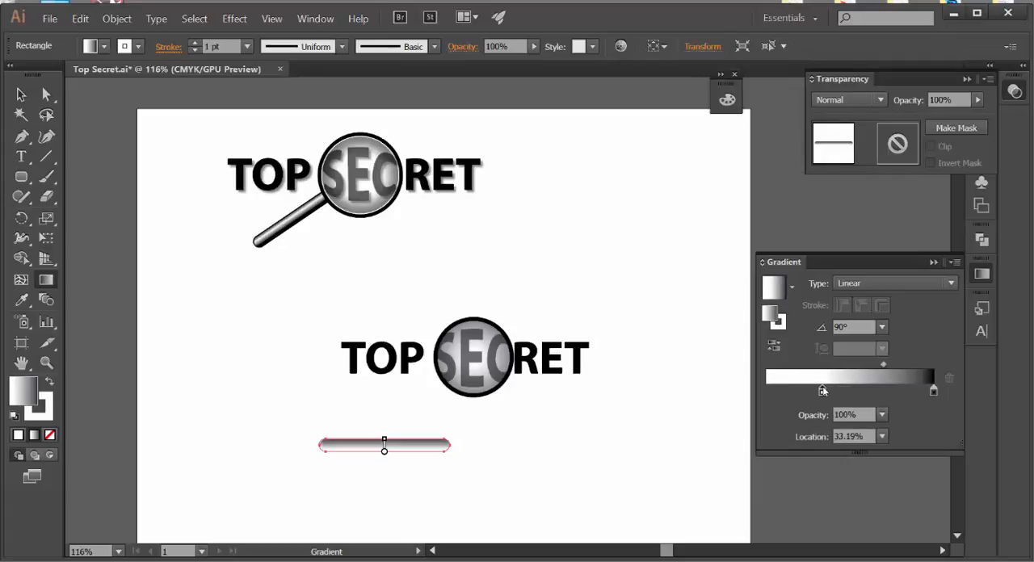
click(769, 392)
drag(768, 391, 763, 393)
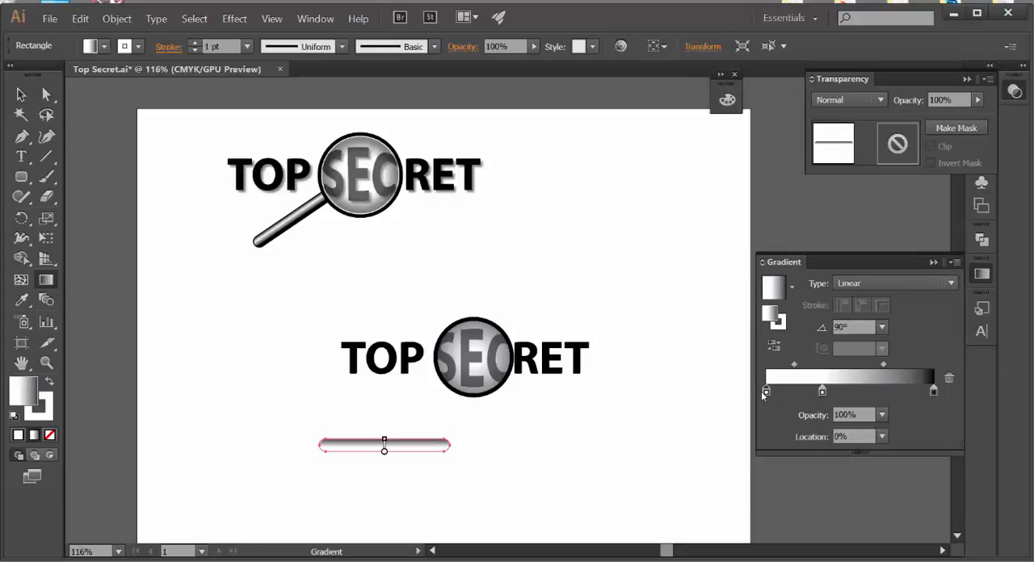
double_click(766, 391)
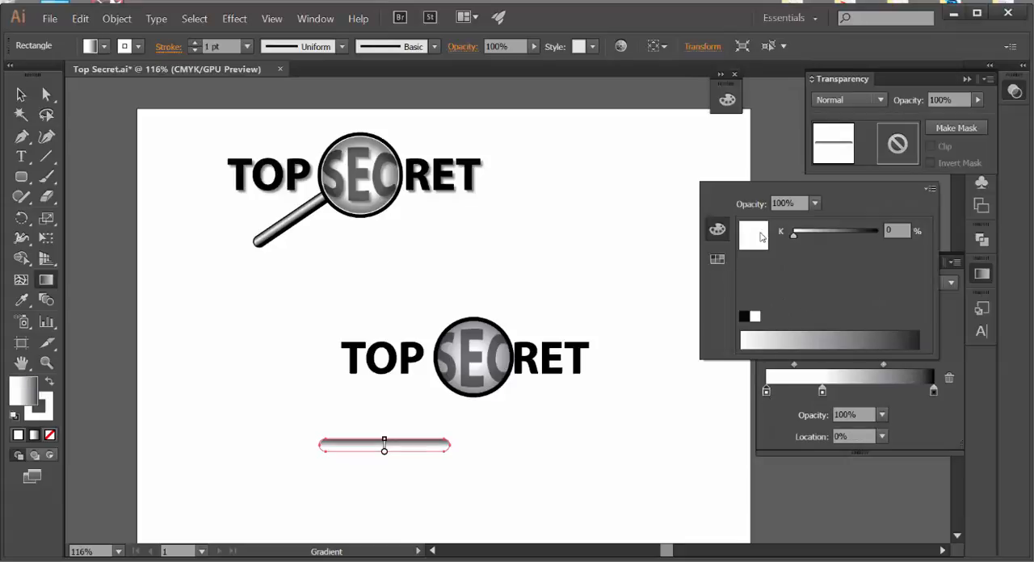
click(744, 317)
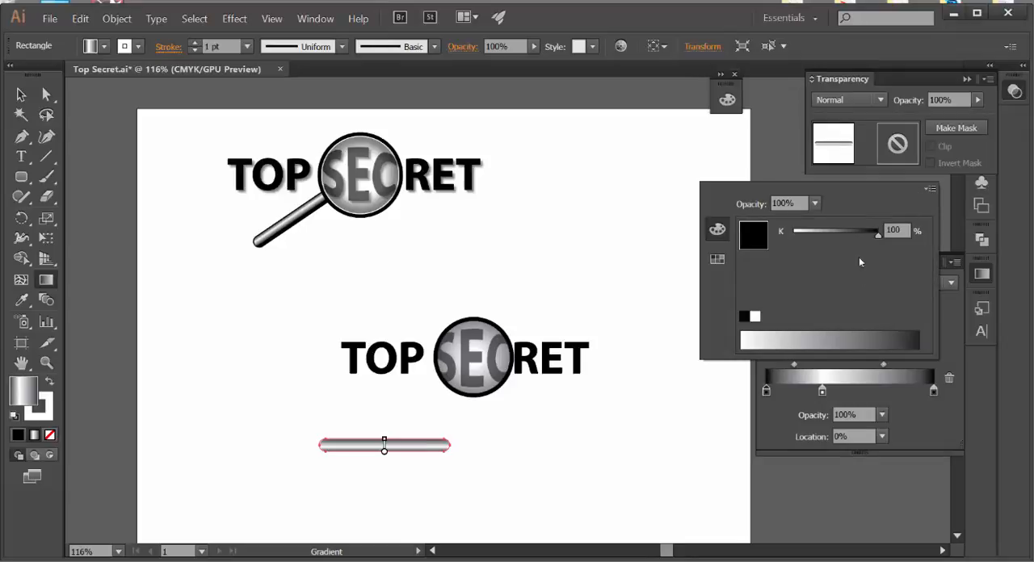
Step: Shift the handle gradient's white stop toward the far black end, adjust both midpoints, and place the outer black stops at about 10% and 100%
click(823, 393)
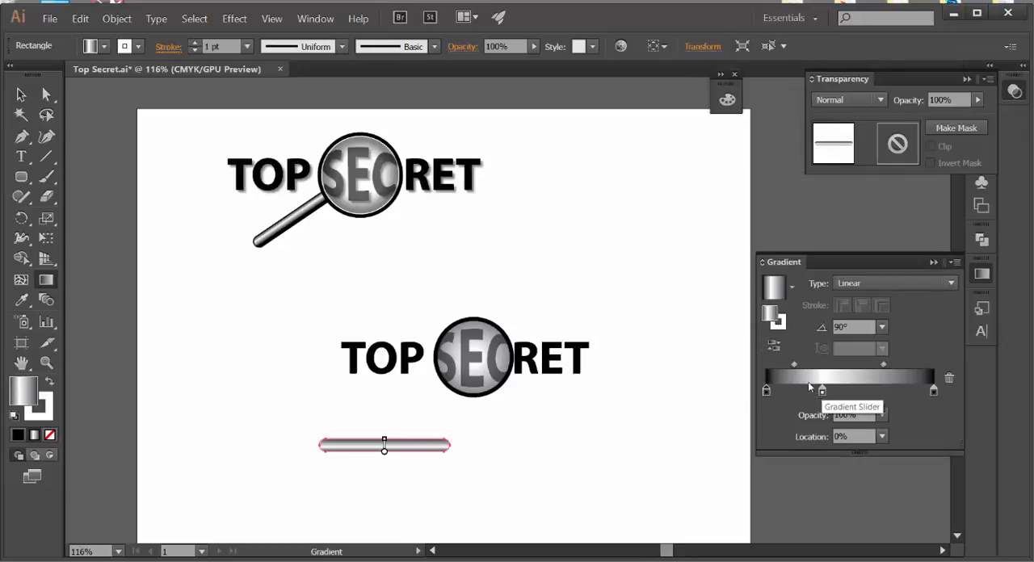
drag(794, 366, 918, 394)
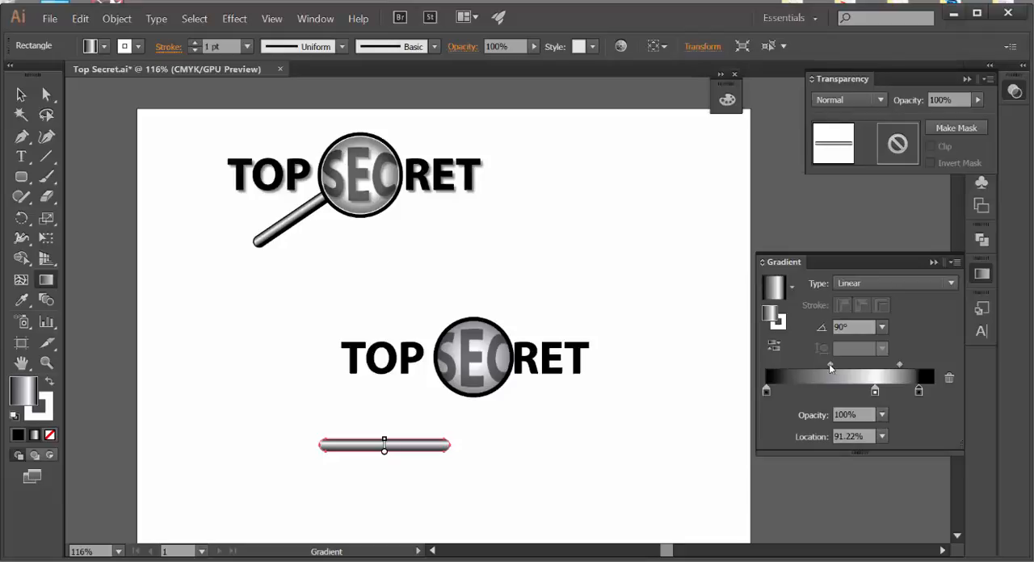
drag(831, 365, 843, 368)
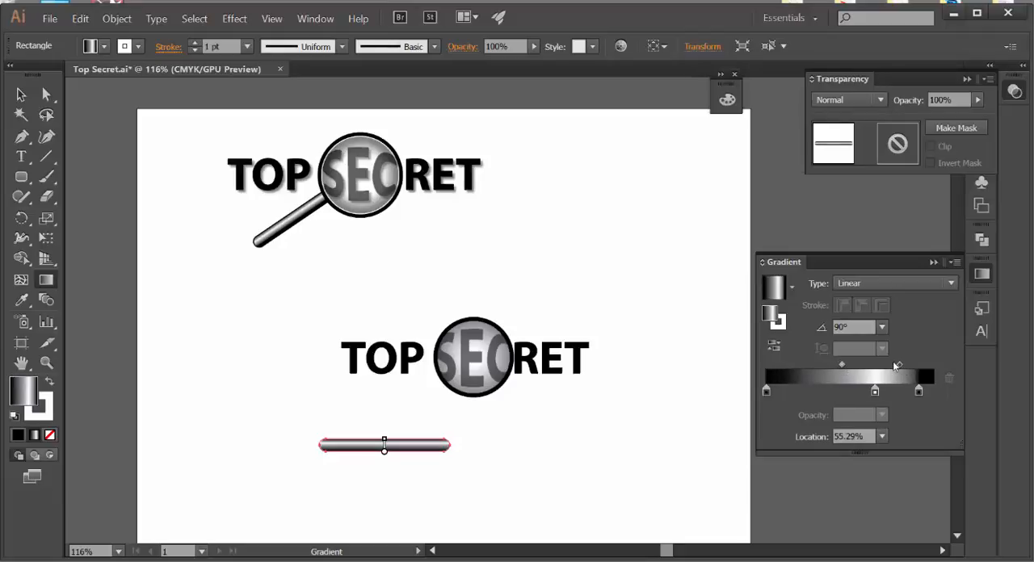
drag(897, 366, 889, 366)
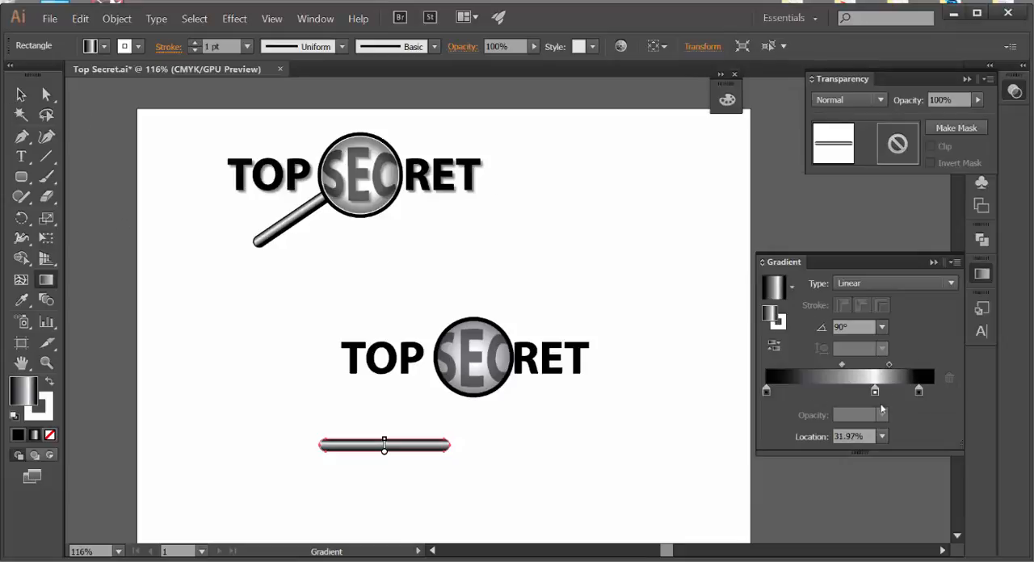
drag(767, 394, 784, 394)
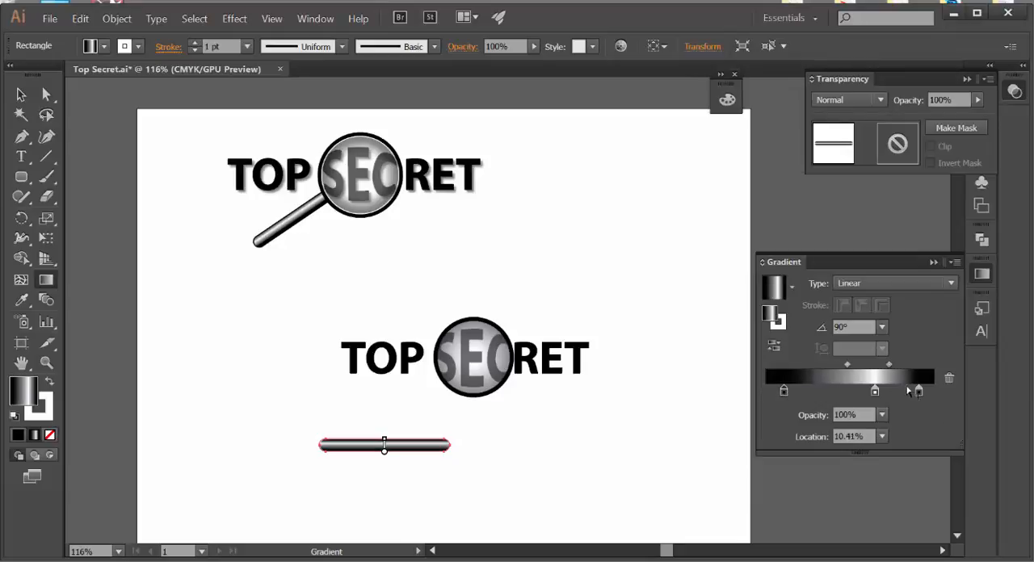
drag(875, 394, 937, 396)
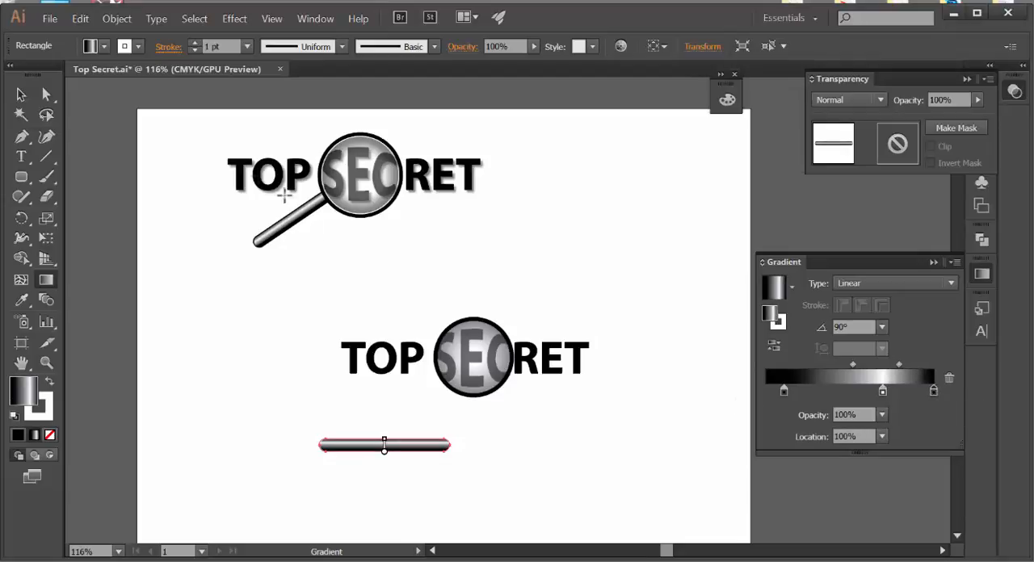
Step: Shorten the handle from its right end to about four fifths of its length with Free Transform
click(21, 95)
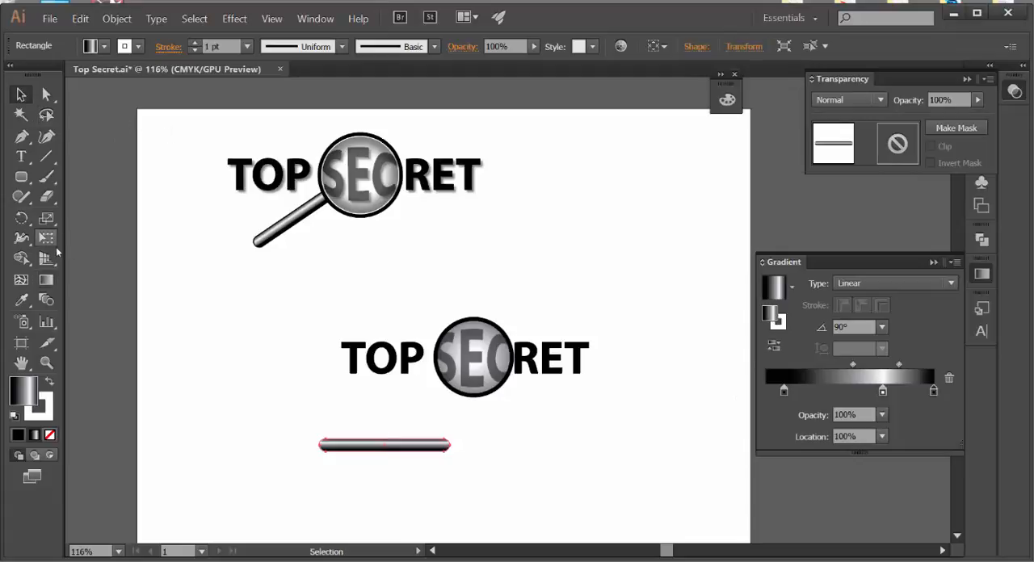
click(47, 240)
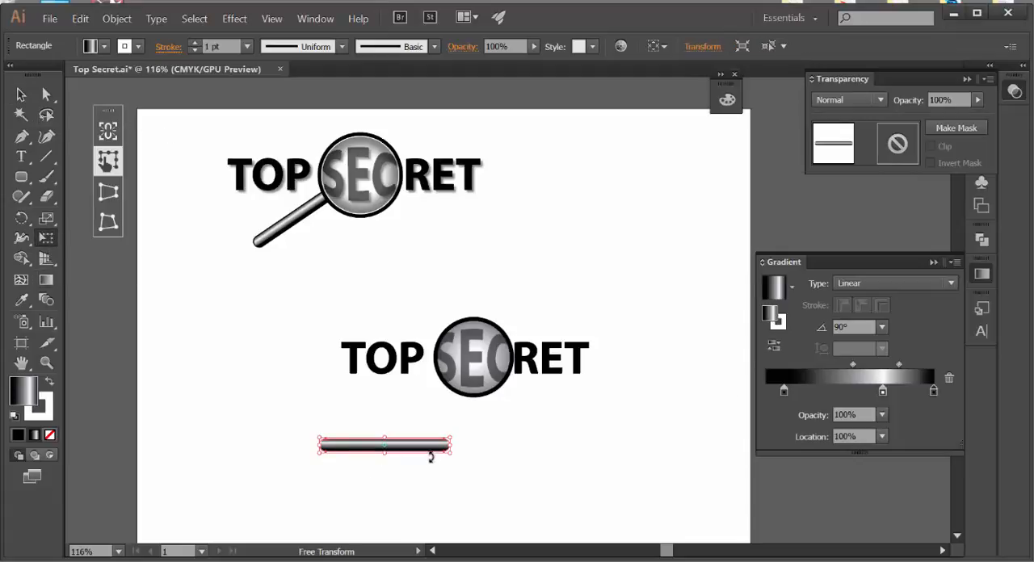
drag(449, 443, 424, 445)
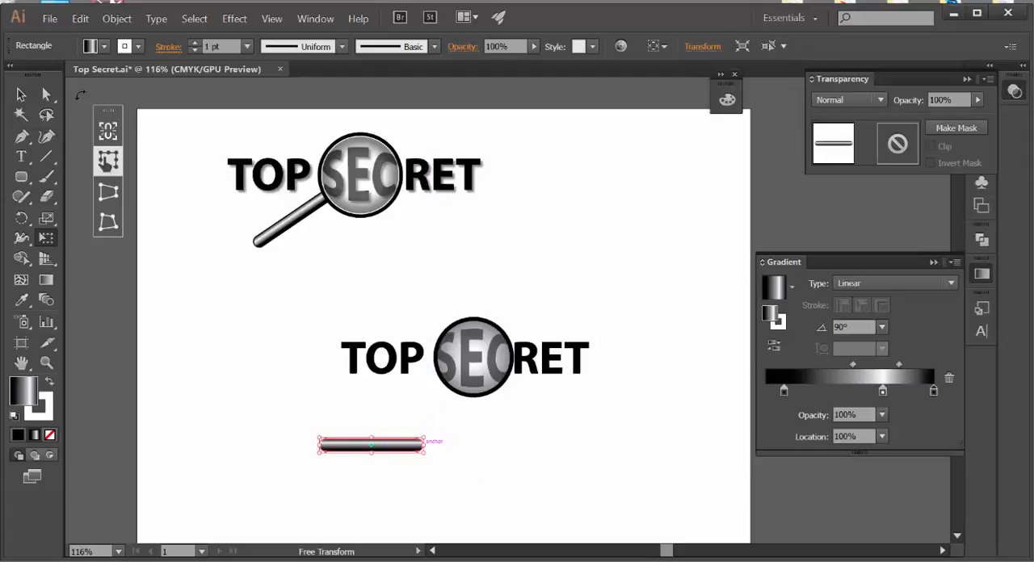
click(19, 94)
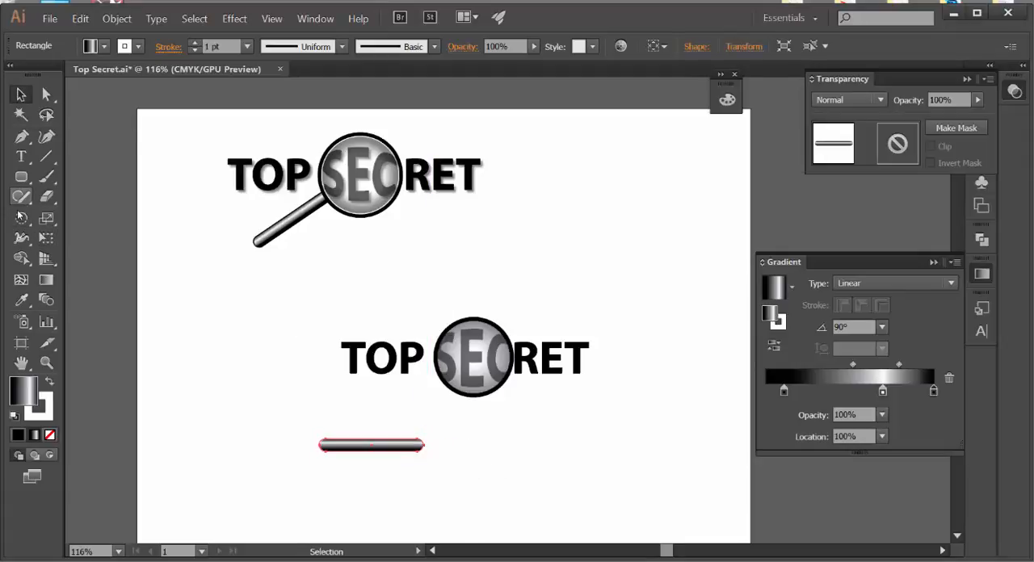
Step: Rotate the handle about 49° counterclockwise and move it so its upper end meets the lens's lower-left edge
click(21, 218)
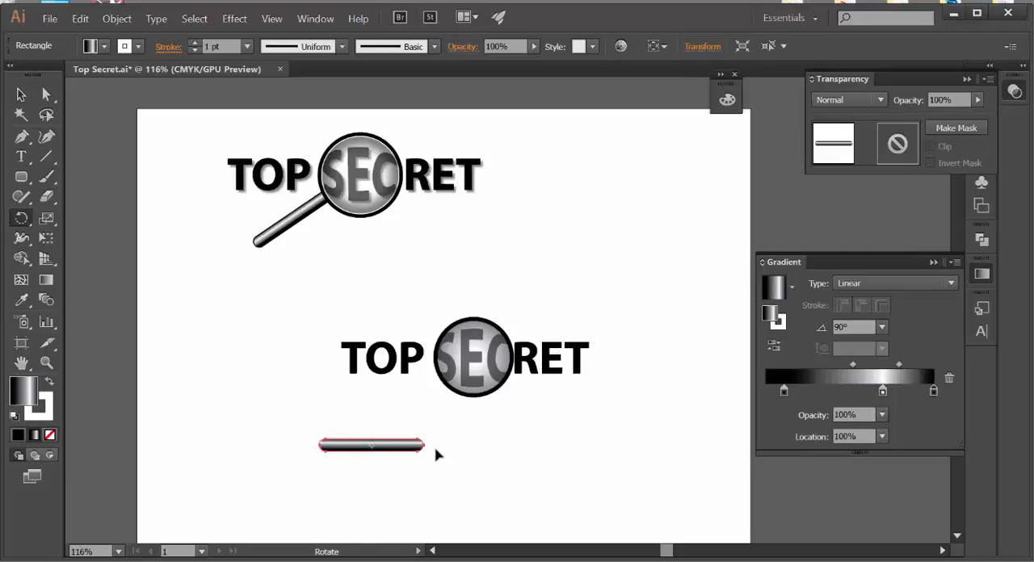
drag(434, 452, 422, 415)
click(21, 95)
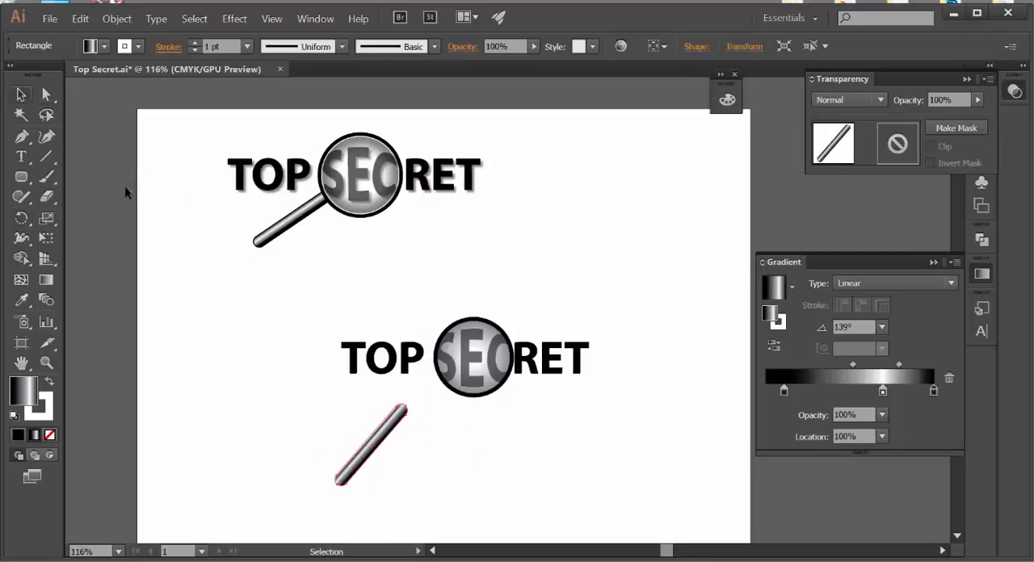
drag(351, 449, 422, 433)
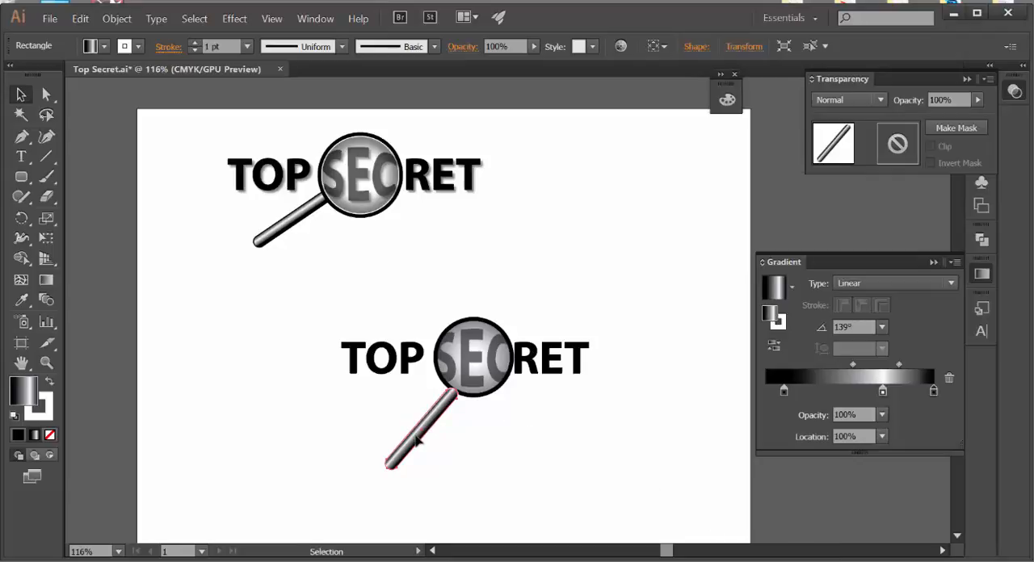
drag(416, 436, 412, 431)
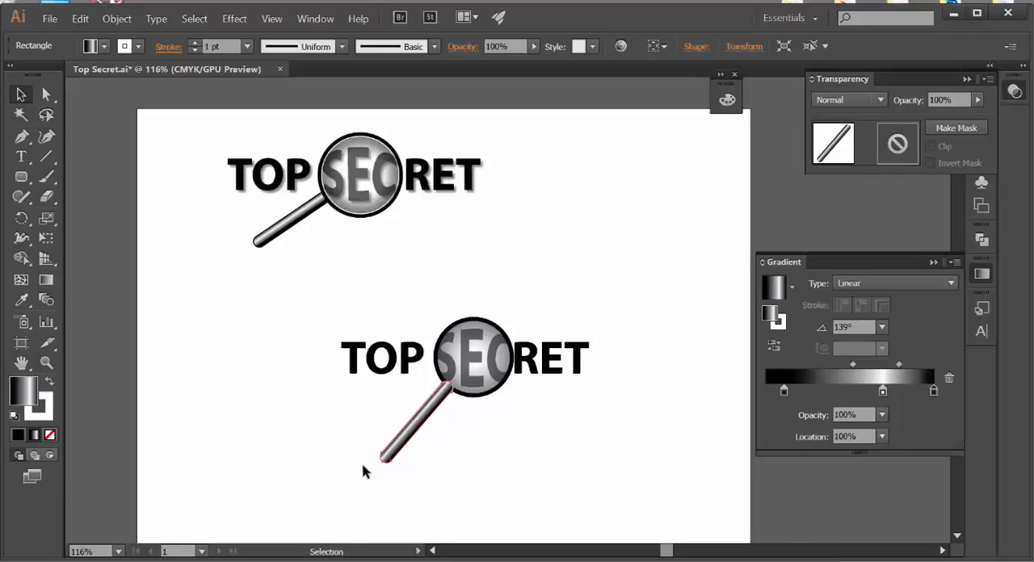
Step: Rotate the handle about 20° clockwise to a shallower slope and move its upper end back onto the lens's lower-left edge
click(22, 218)
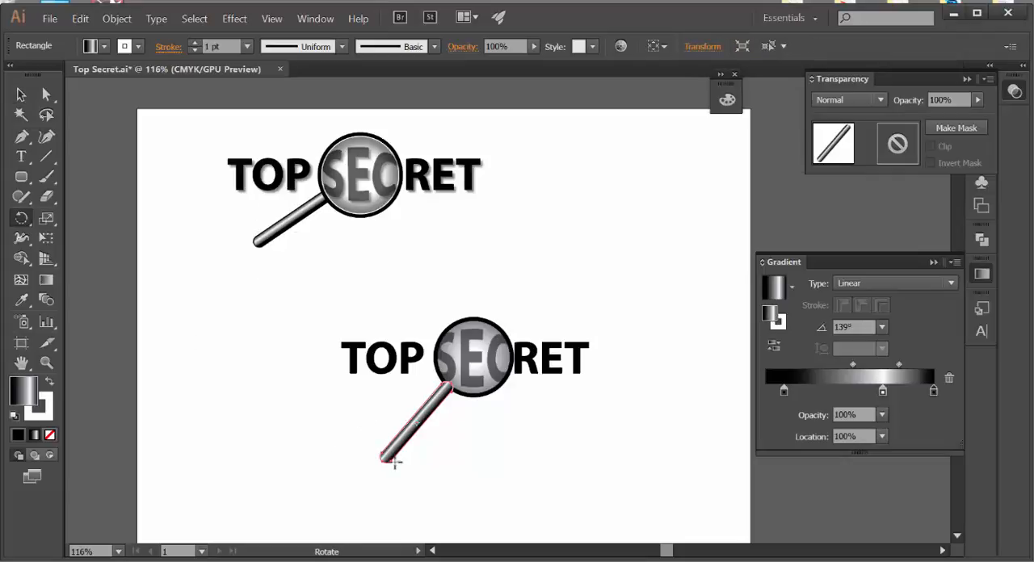
drag(387, 461, 374, 446)
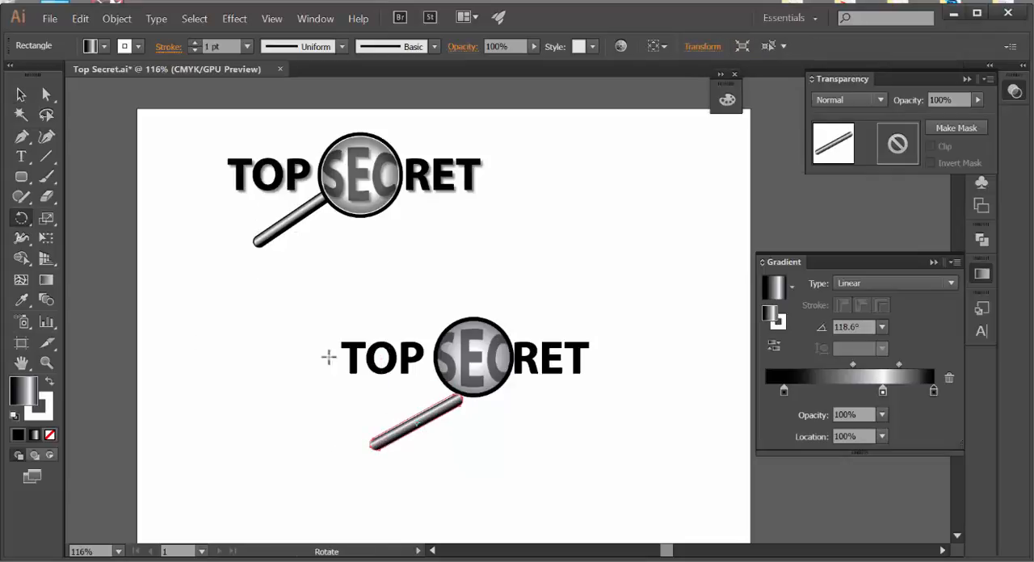
click(21, 95)
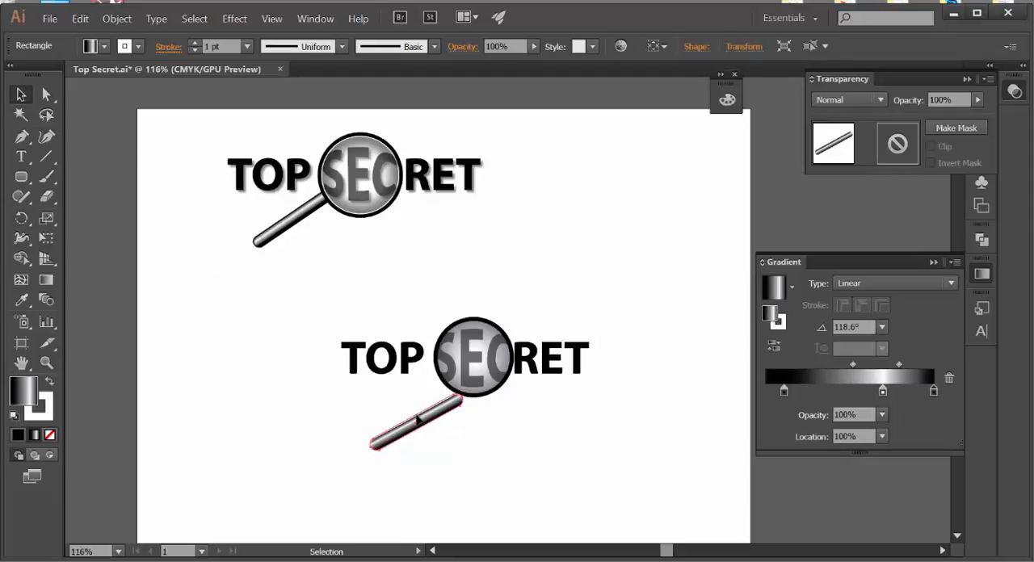
drag(423, 435, 405, 408)
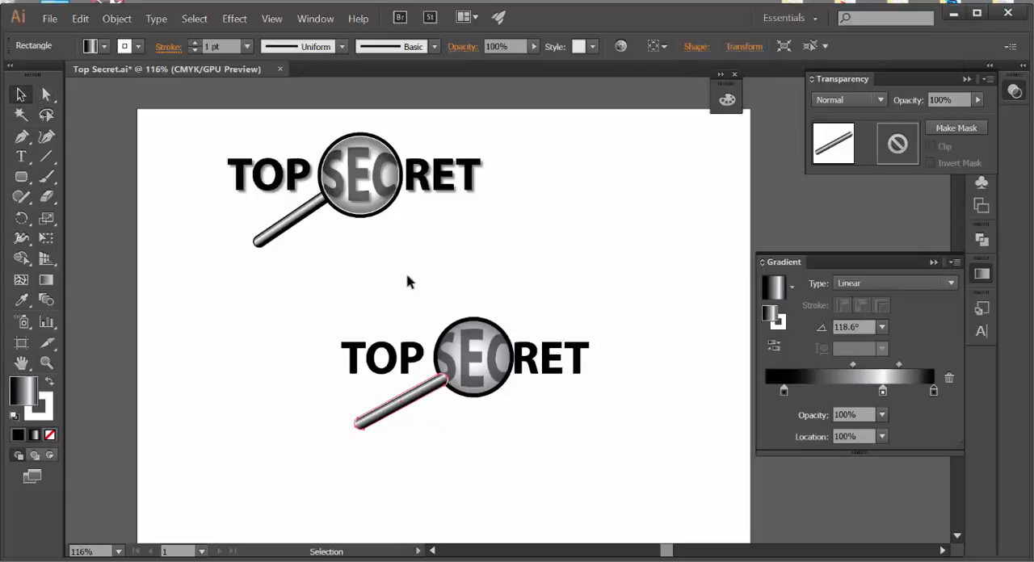
Step: Send the handle to the back of the stacking order and deselect it
click(116, 18)
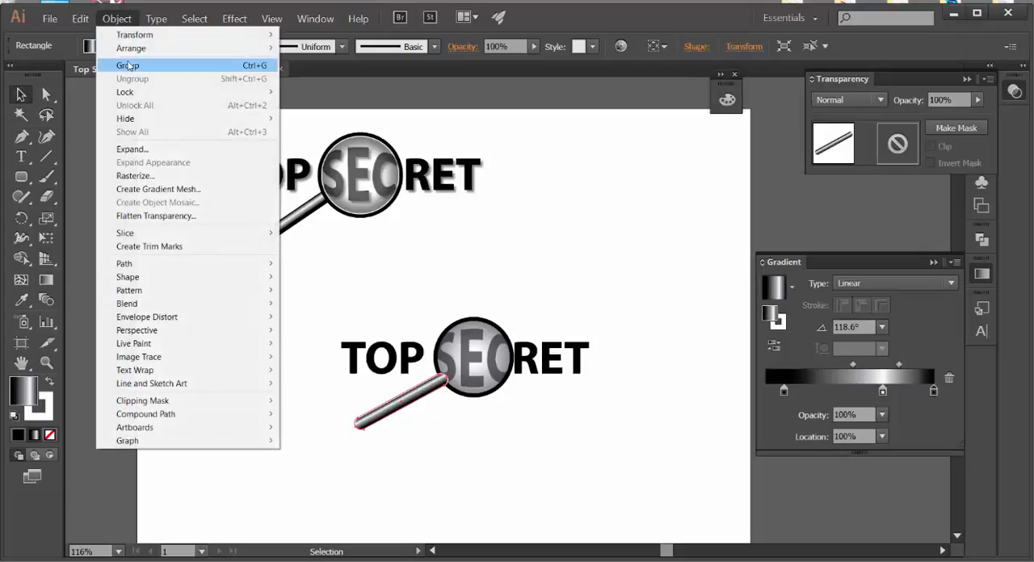
mouse_move(131, 49)
click(319, 89)
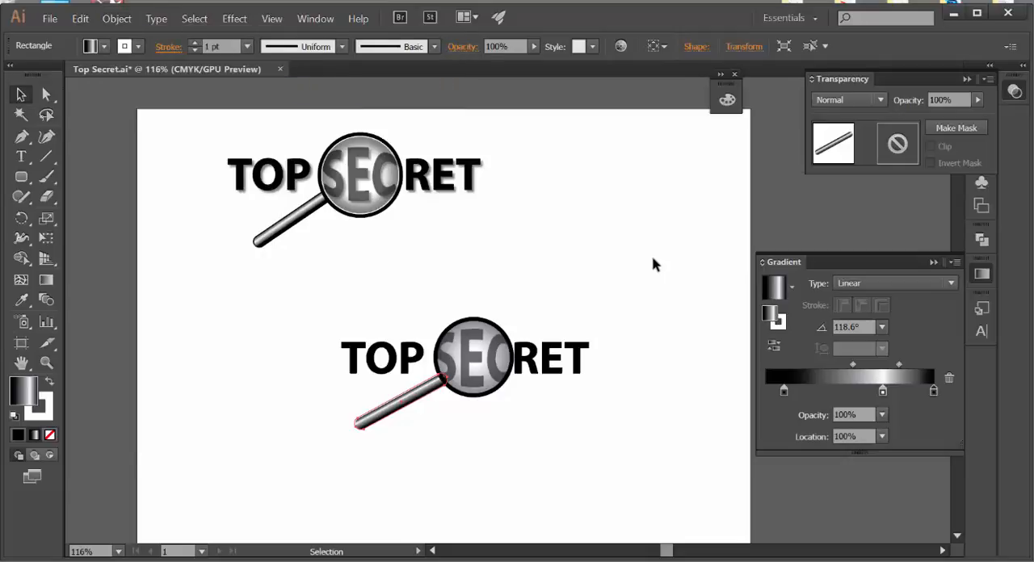
click(725, 342)
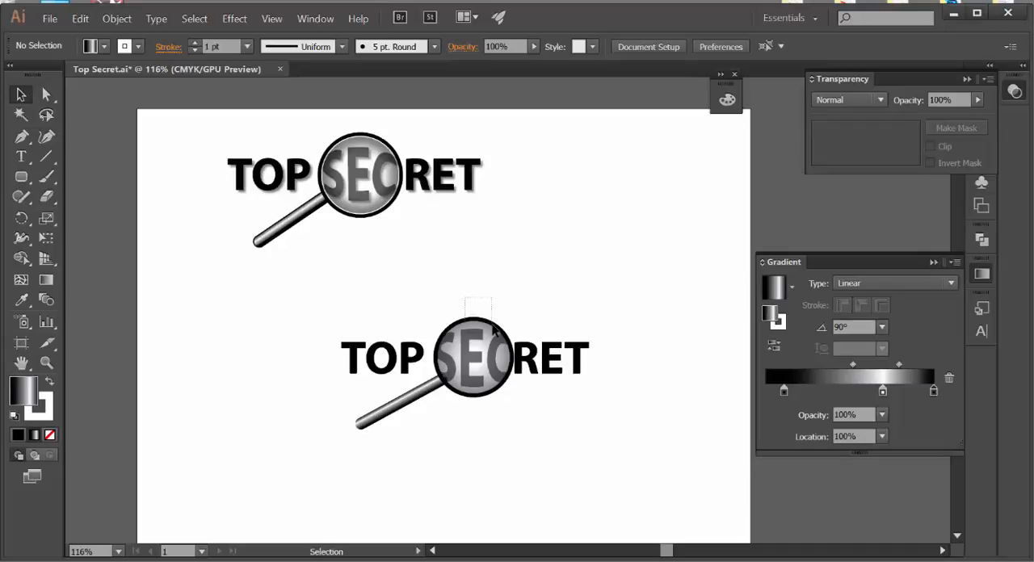
Step: Select the lens circles together with the SEC letters in the new logo and hide them
click(493, 327)
click(114, 19)
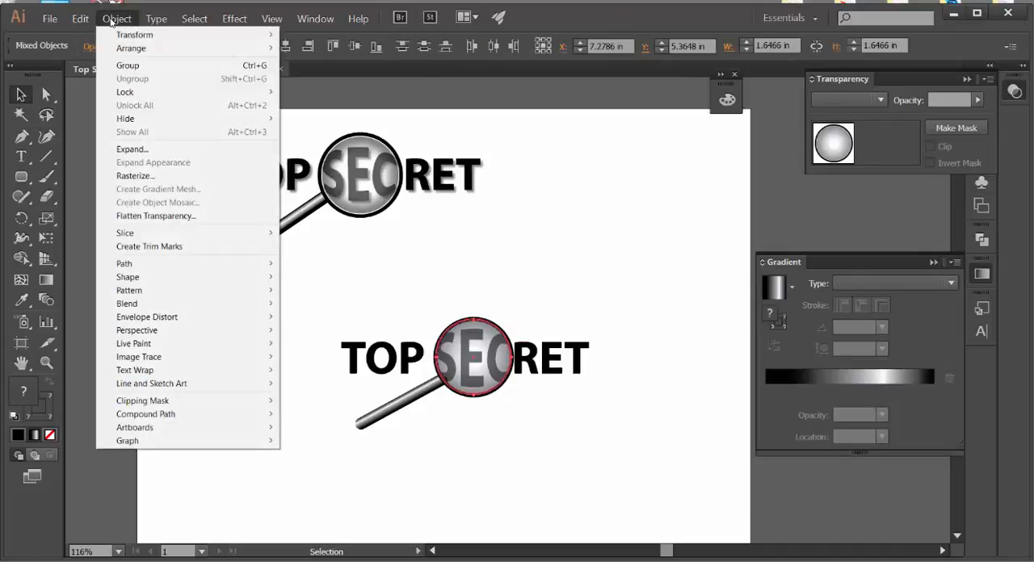
mouse_move(122, 120)
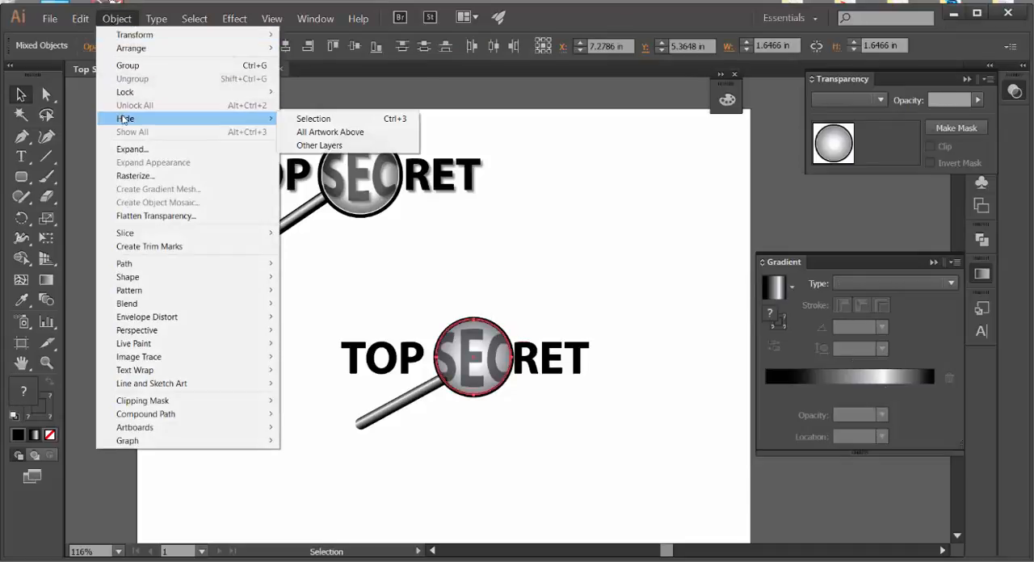
click(315, 119)
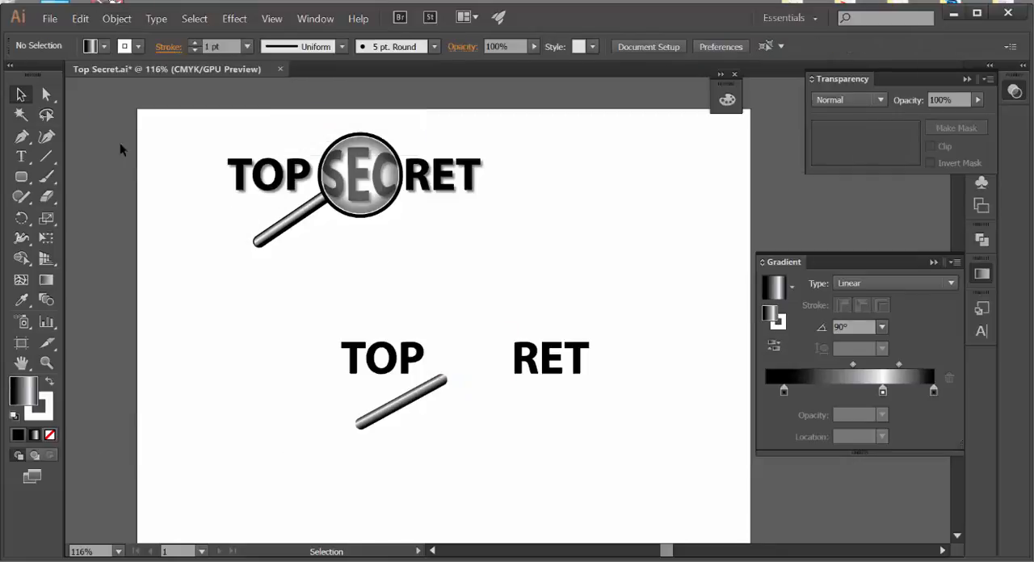
Step: Paste the copied unfilled circle and move it into the gap between TOP and RET, touching the handle's upper end
click(78, 20)
click(105, 91)
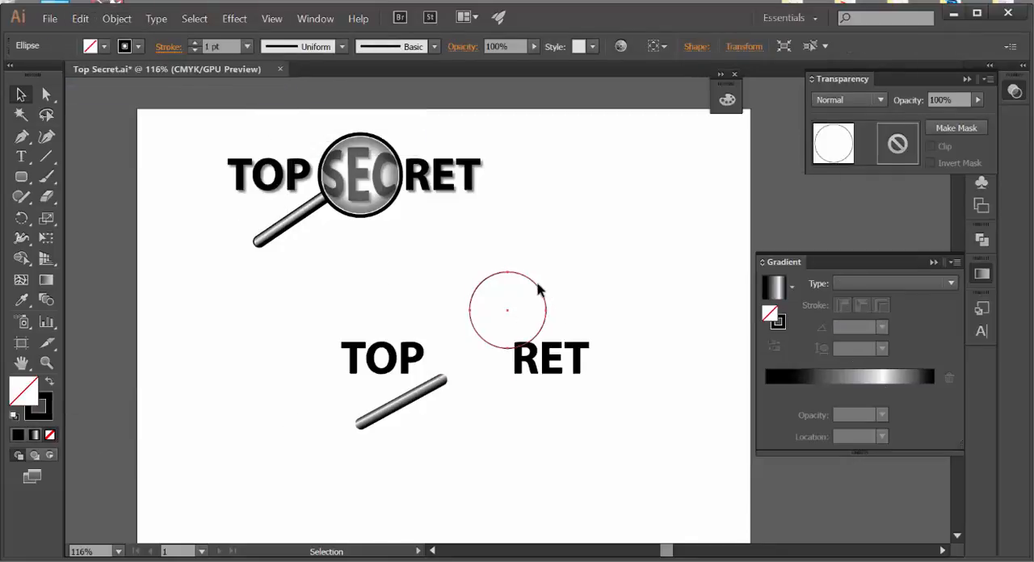
drag(545, 288, 502, 334)
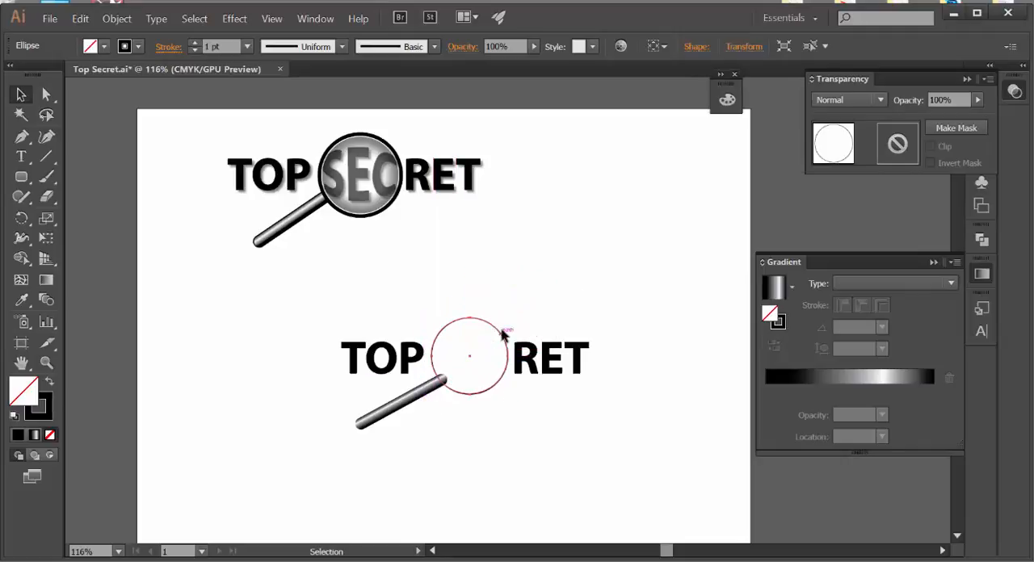
Step: Show all hidden objects so the lens circles and SEC letters return to the new logo
click(117, 18)
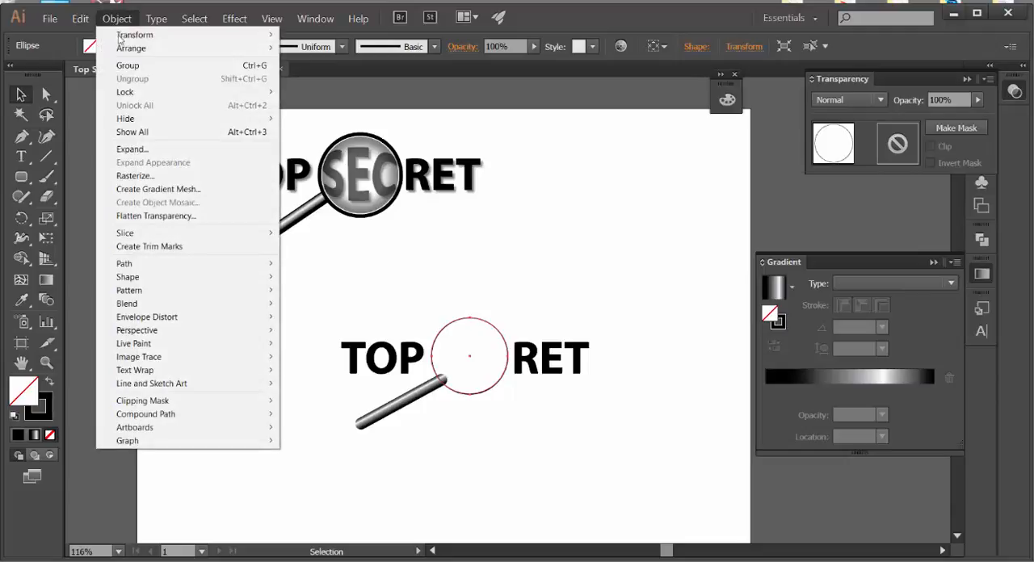
click(129, 132)
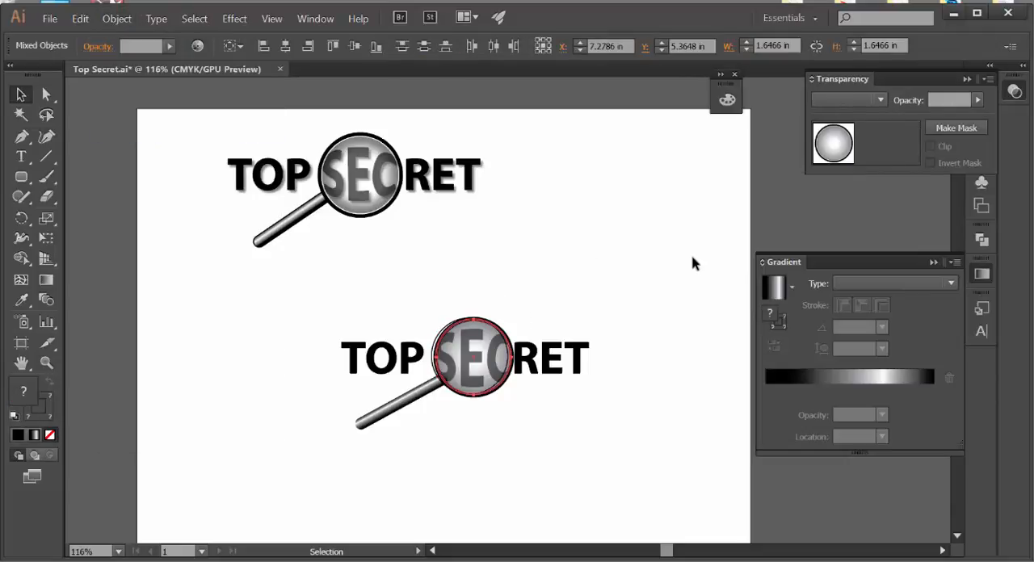
key(Right)
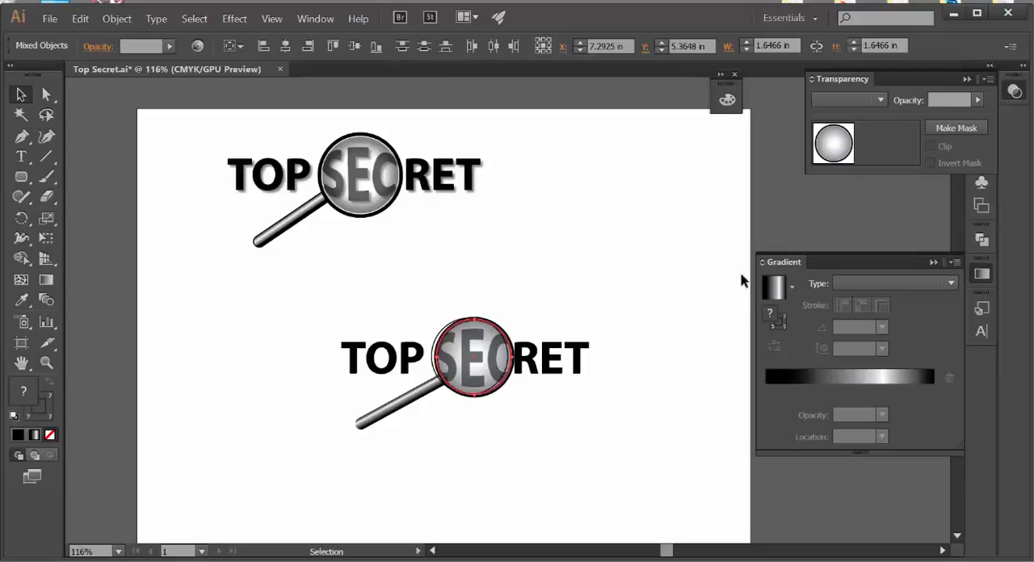
key(Left)
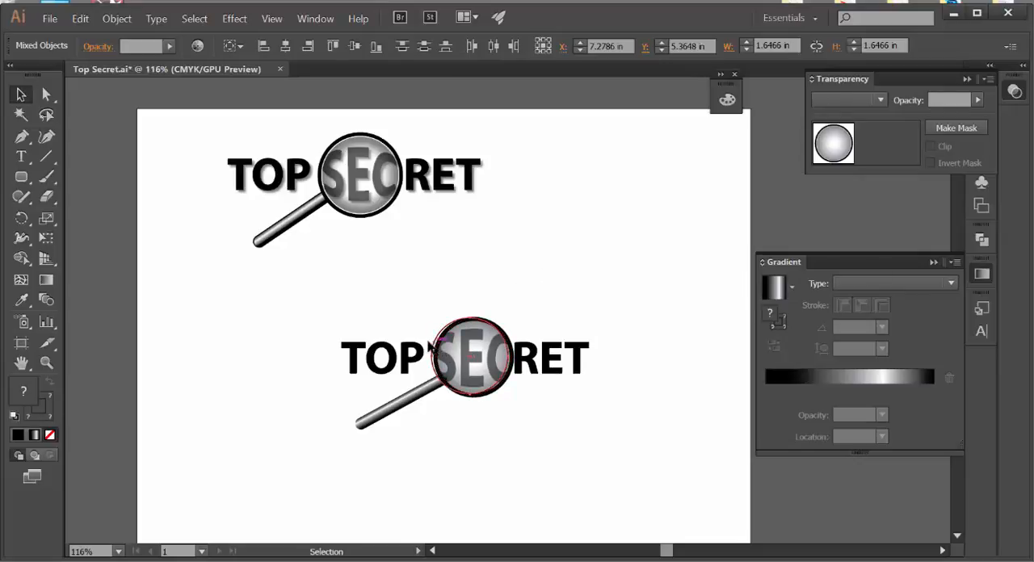
Step: Select the pasted unfilled circle and nudge it to the right and down until it is centred on the lens
click(434, 346)
key(Right)
key(Right)
key(Right)
key(Right)
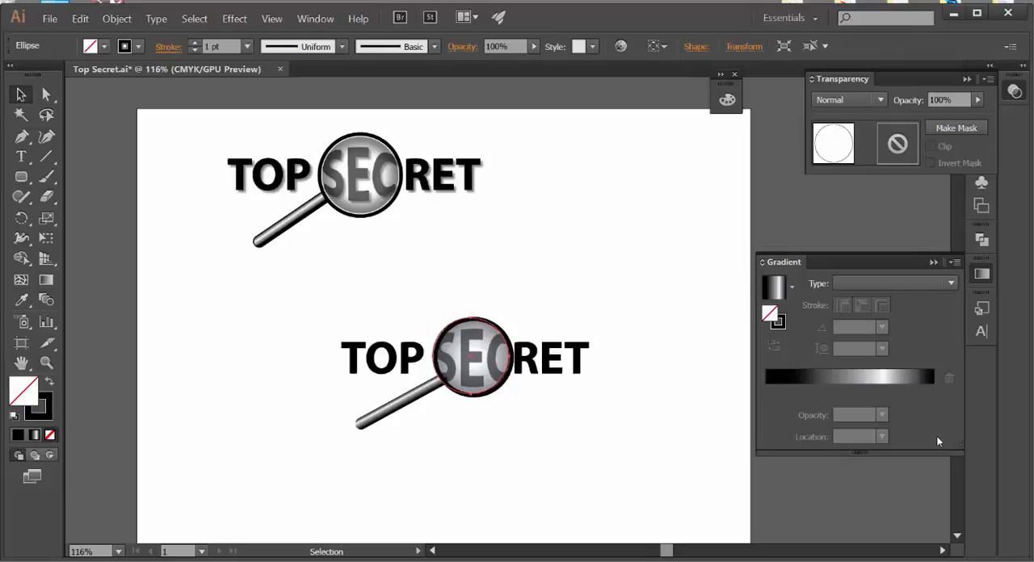
key(Down)
key(Down)
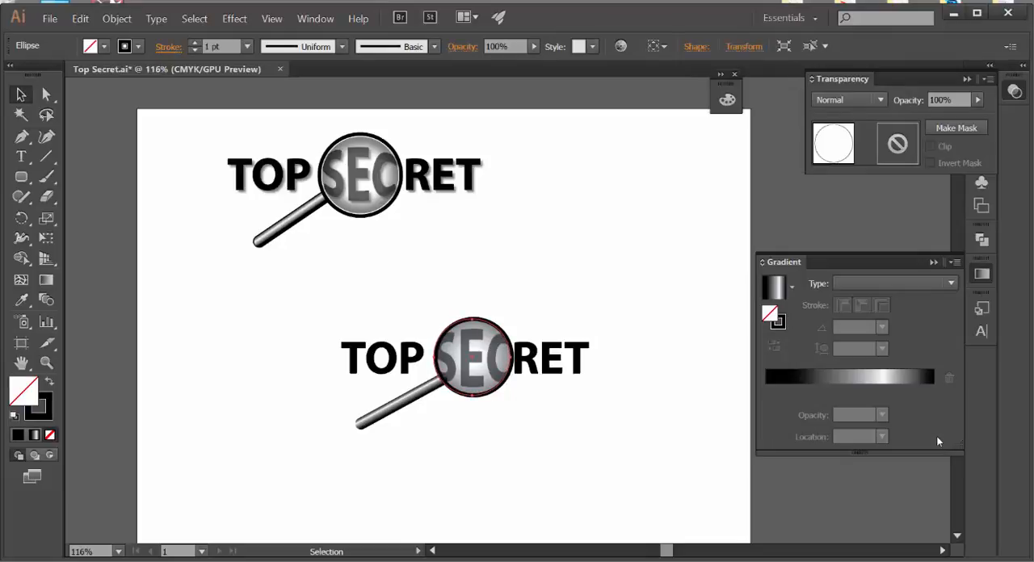
key(Right)
key(Right)
Step: Cut the thin unfilled circle, select the handle, and paste the circle directly in front of the handle
click(110, 19)
mouse_move(80, 18)
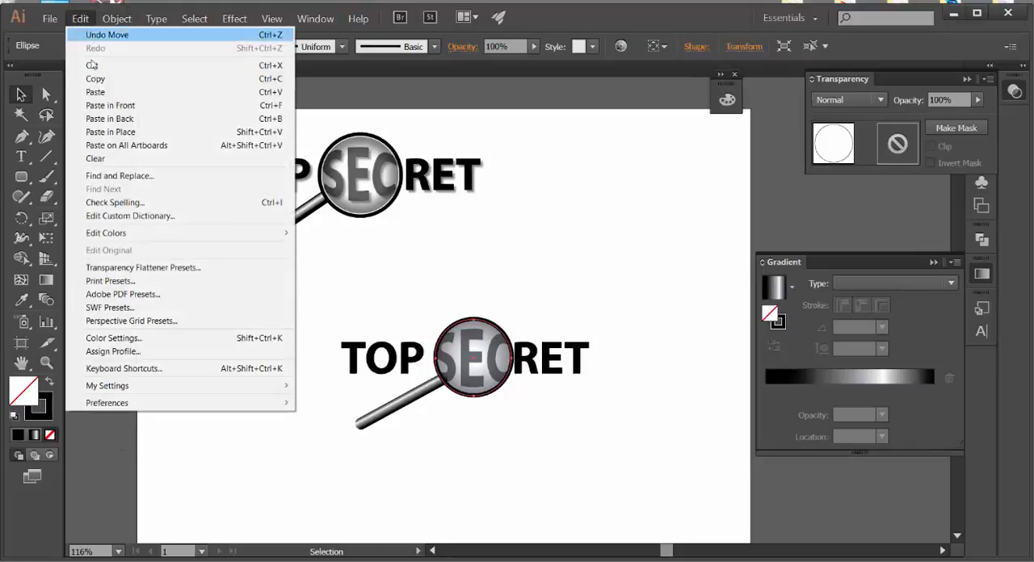
click(113, 30)
click(247, 249)
click(384, 423)
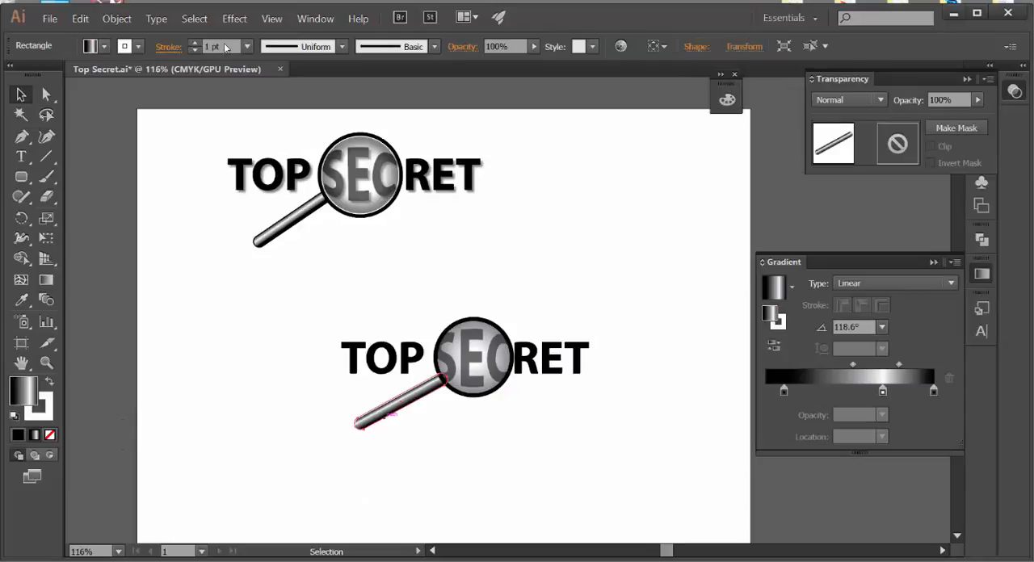
click(81, 18)
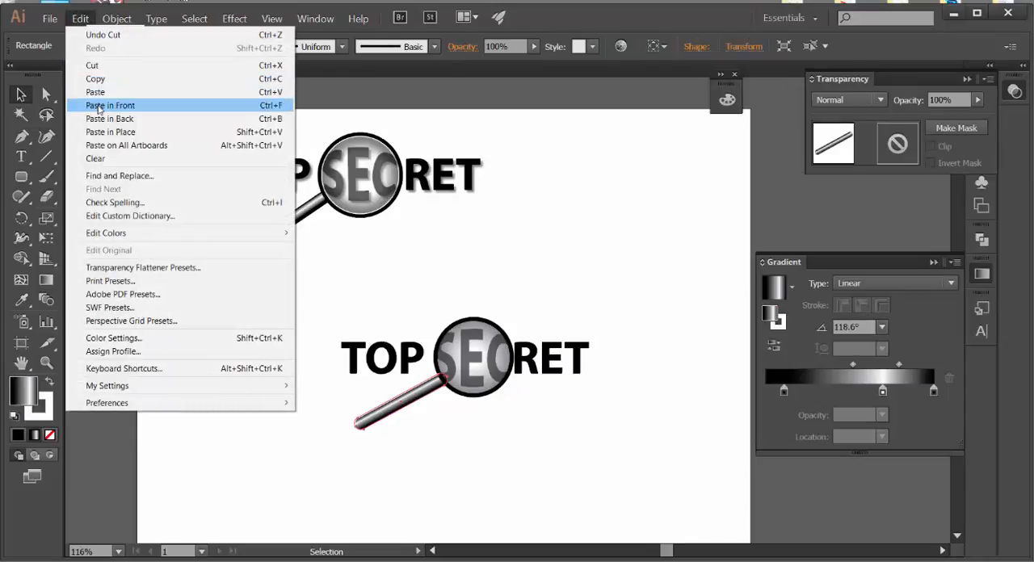
click(98, 106)
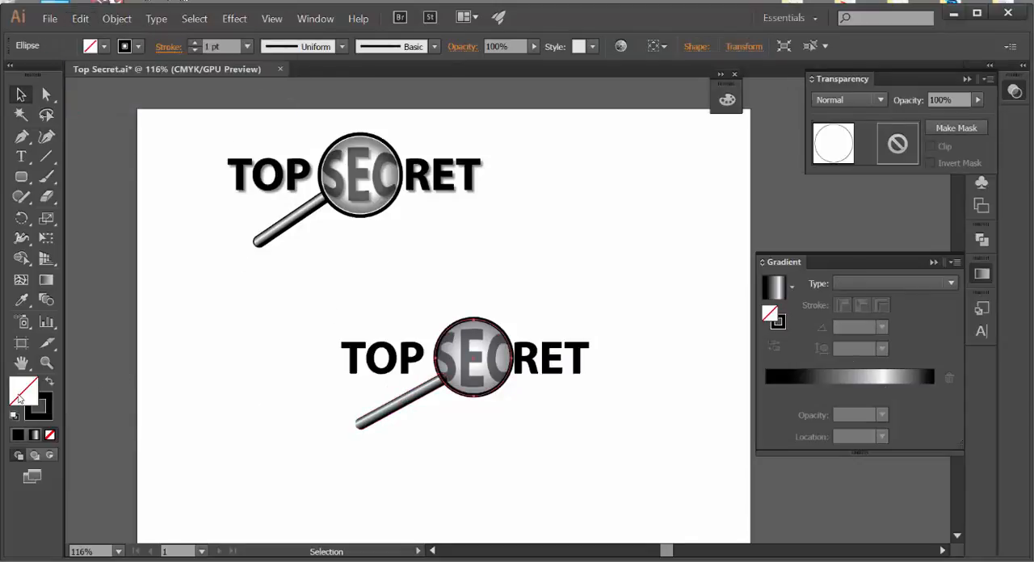
Step: Give the circle pasted in front of the handle a white fill and no stroke, then deselect it
click(14, 415)
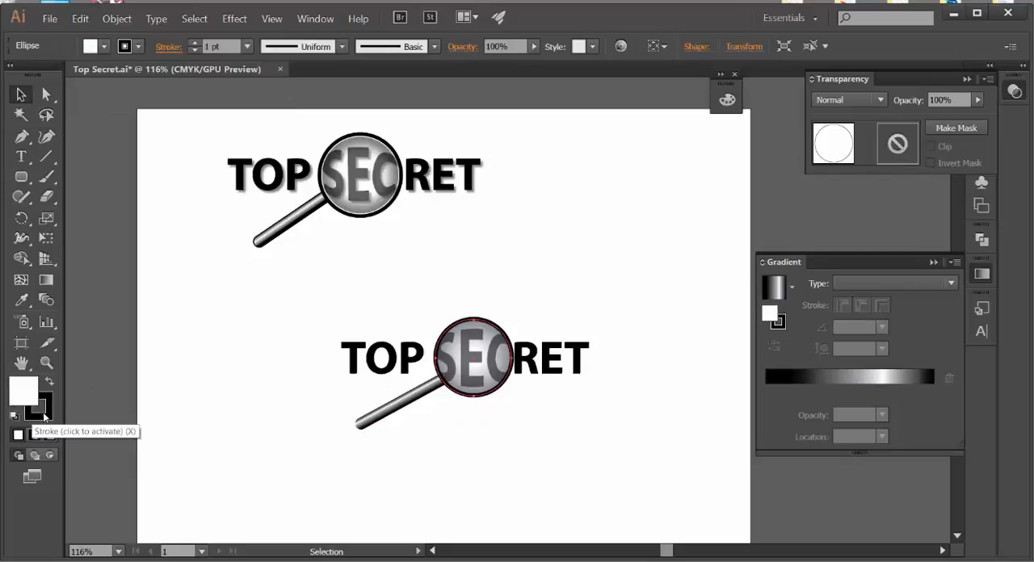
click(40, 410)
click(50, 435)
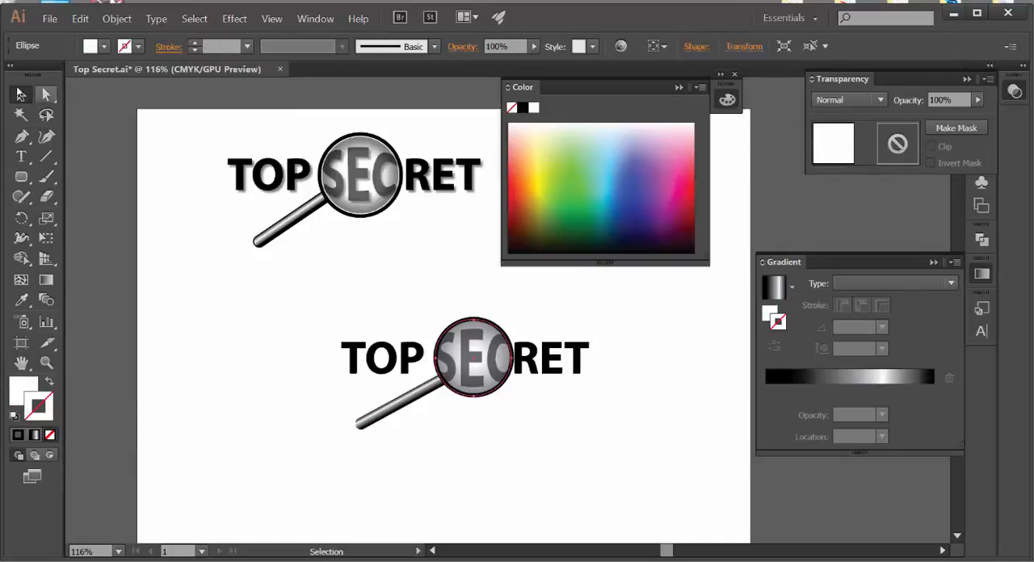
click(418, 215)
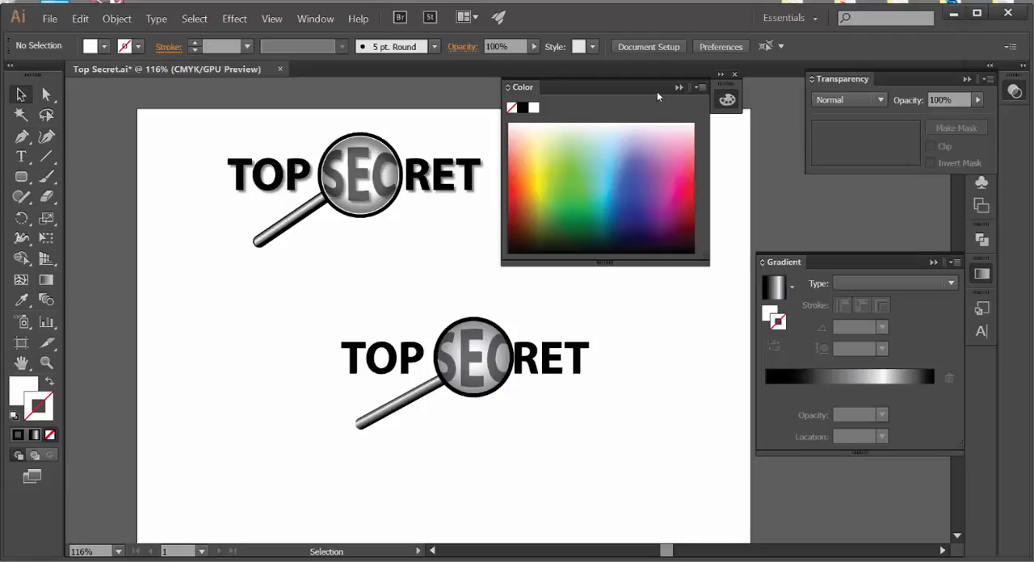
click(679, 88)
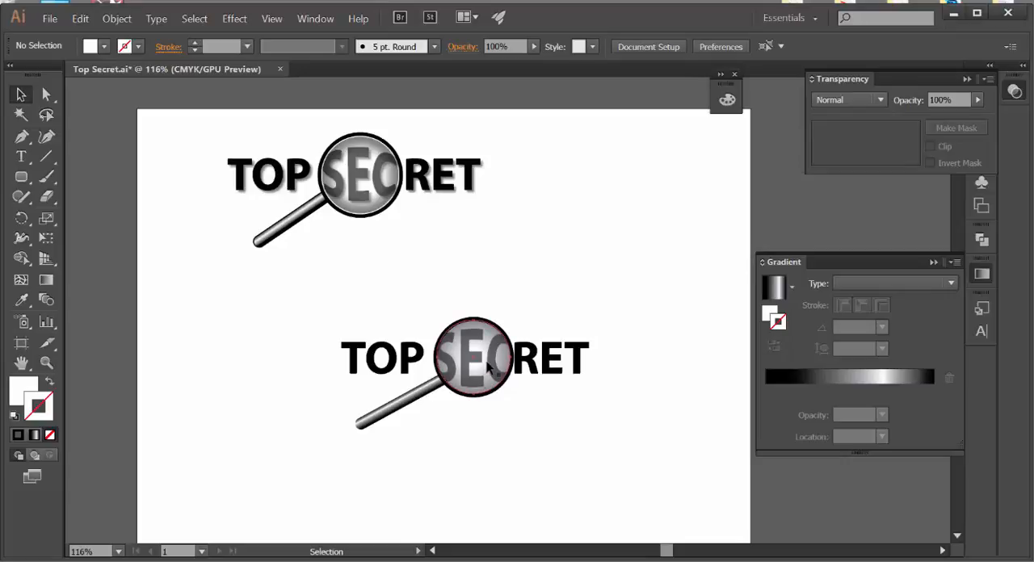
Step: Paste another copy of the cut unfilled circle in its original place on the lens and make its stroke white
click(488, 367)
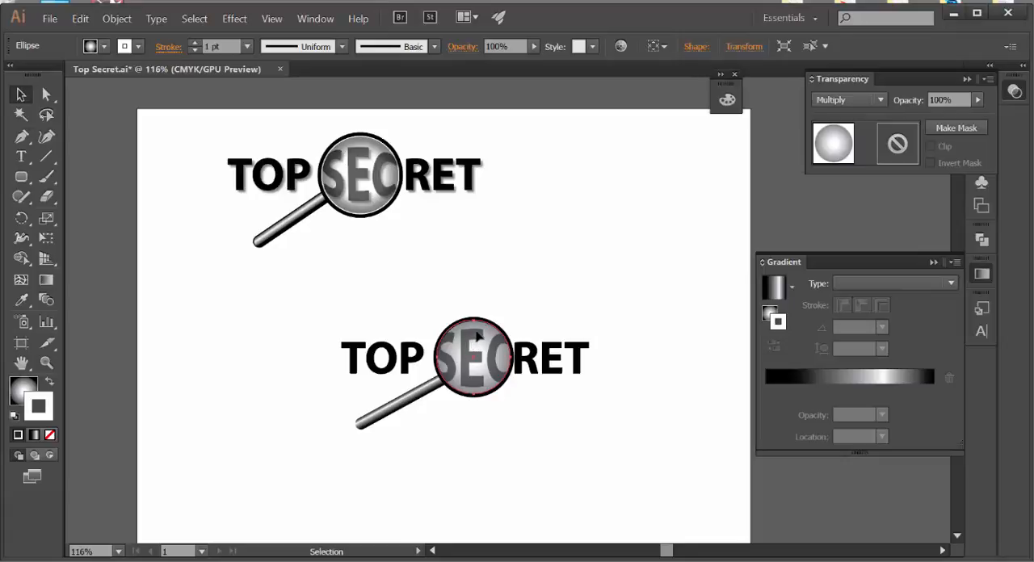
click(524, 304)
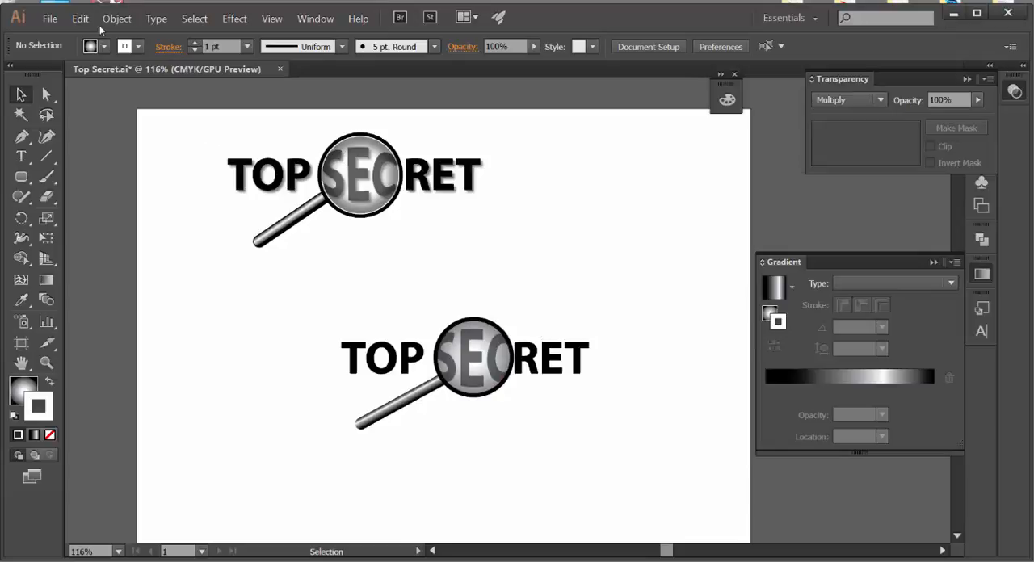
click(80, 18)
click(110, 119)
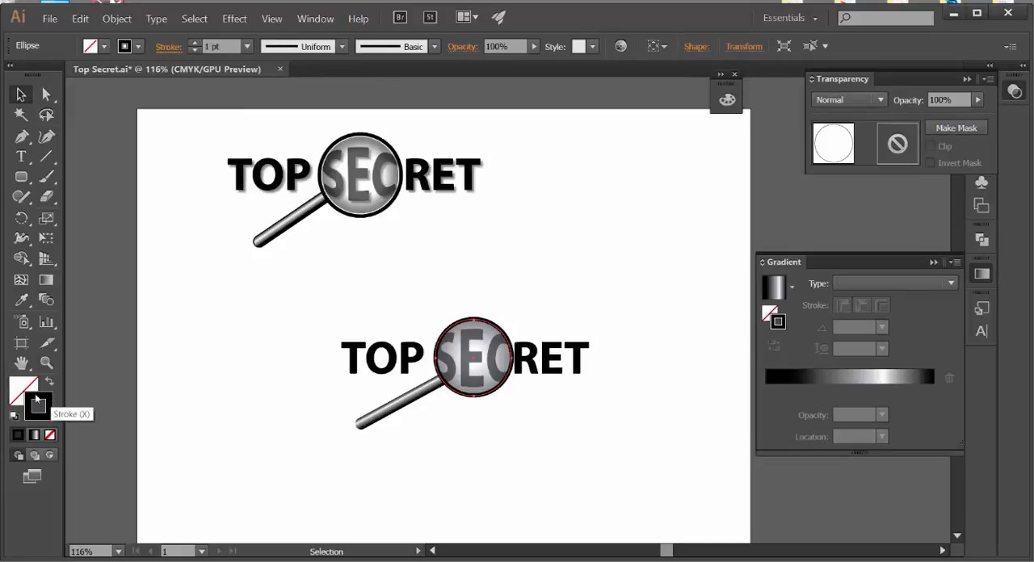
double_click(36, 402)
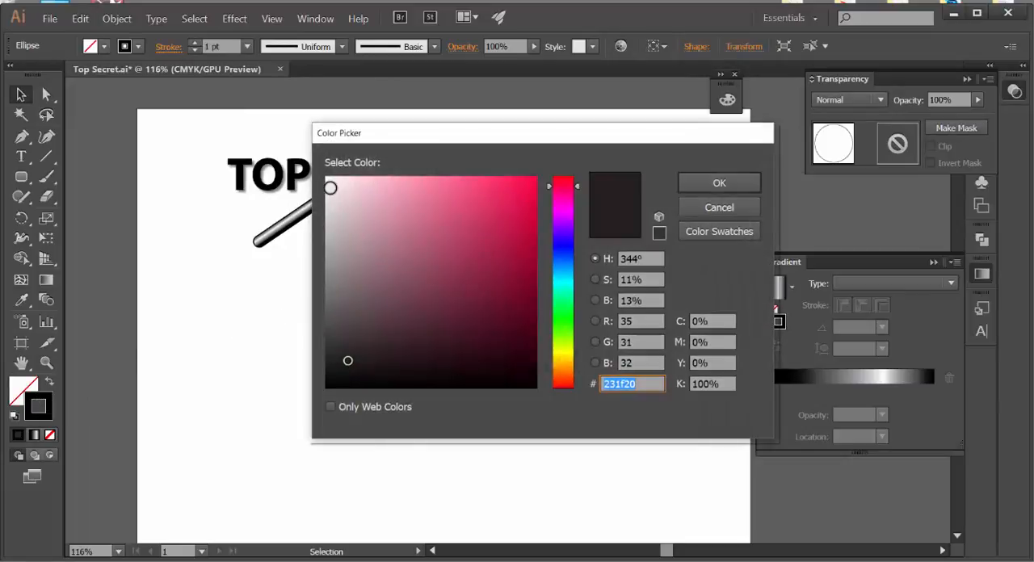
click(327, 180)
click(694, 190)
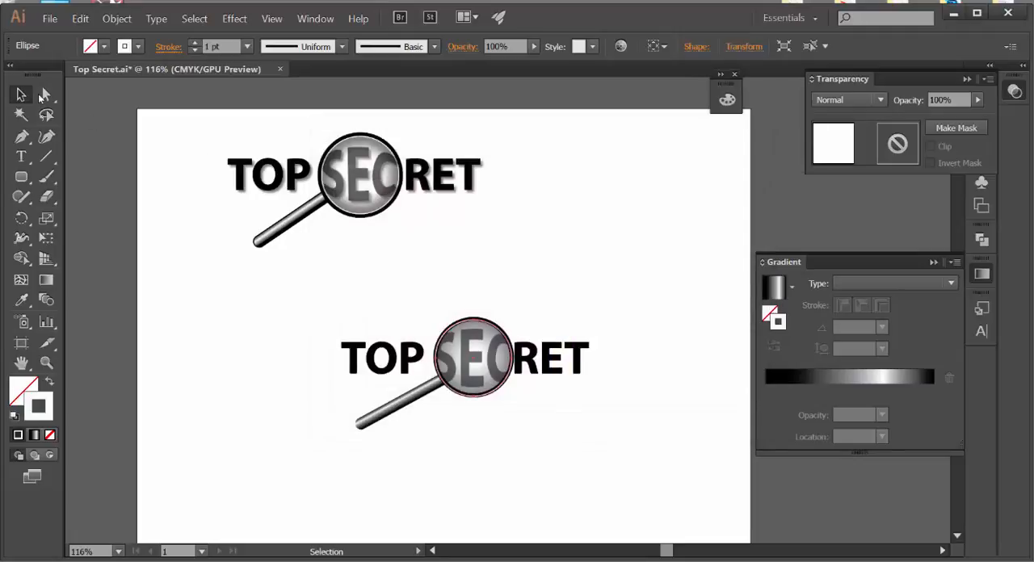
click(672, 220)
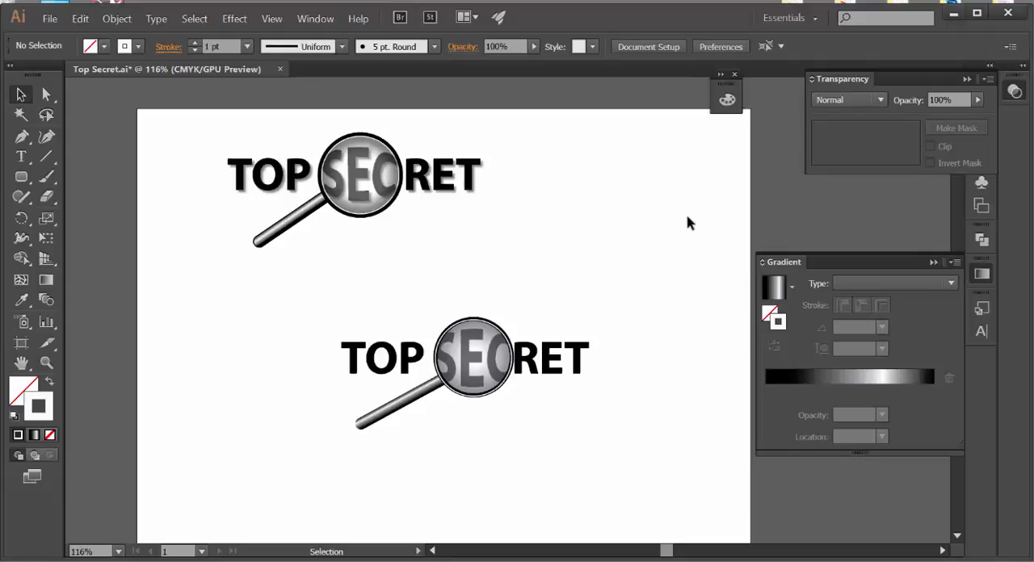
Step: Scale the white-stroked circle down slightly about its centre so it sits just inside the black lens ring, and deselect it
click(466, 402)
key(e)
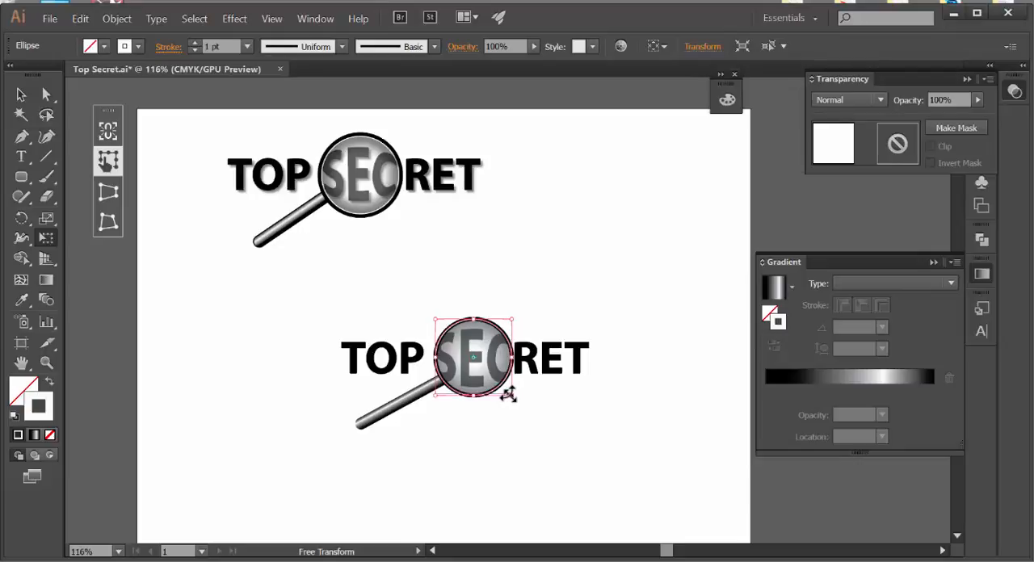
drag(510, 394, 507, 392)
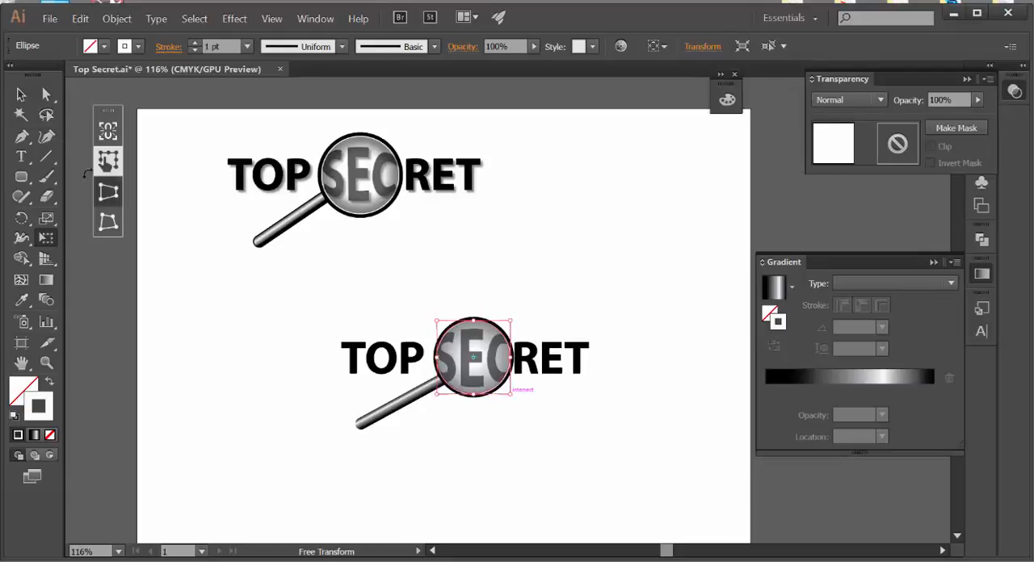
key(v)
click(630, 237)
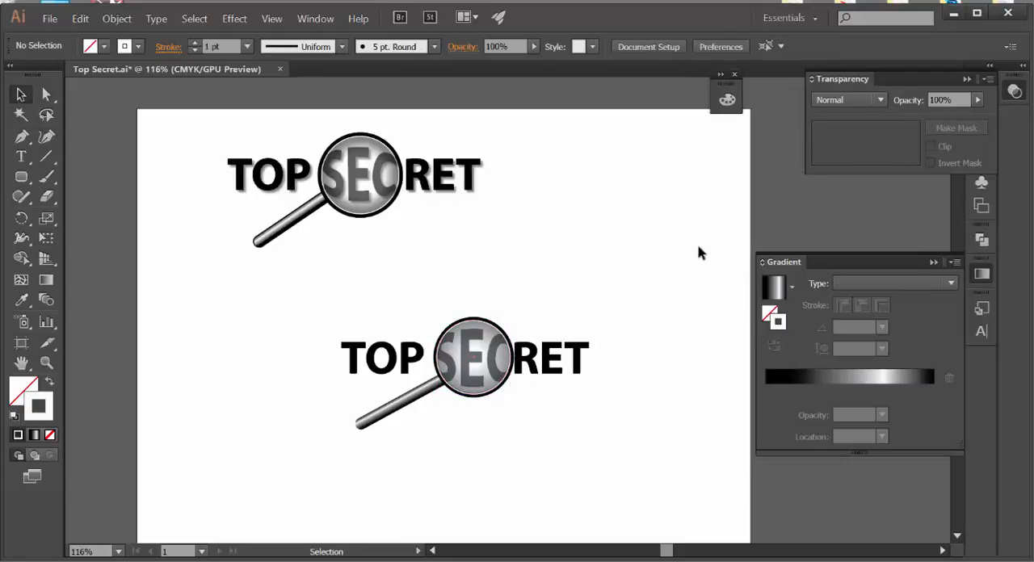